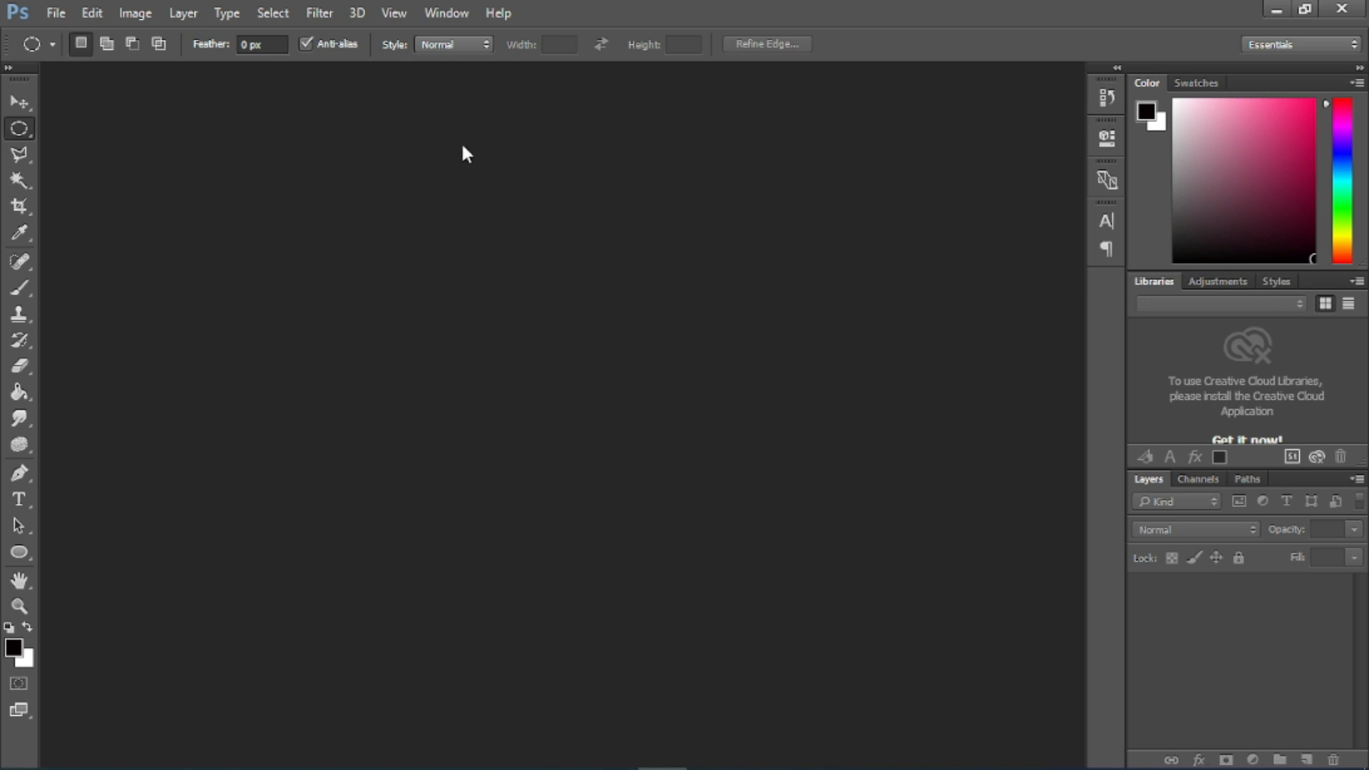
- Start a new document and name it Stamp Bangbromedia
left_click(55, 12)
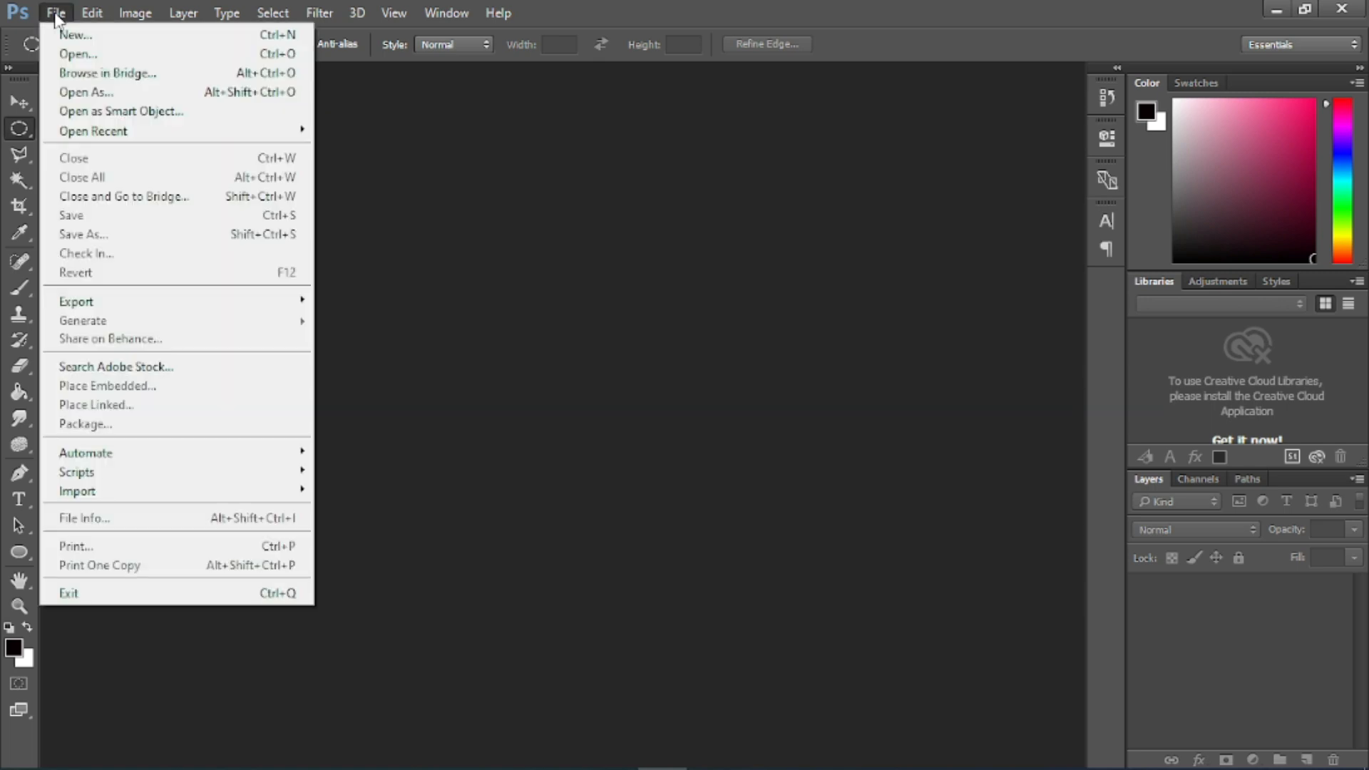
left_click(56, 14)
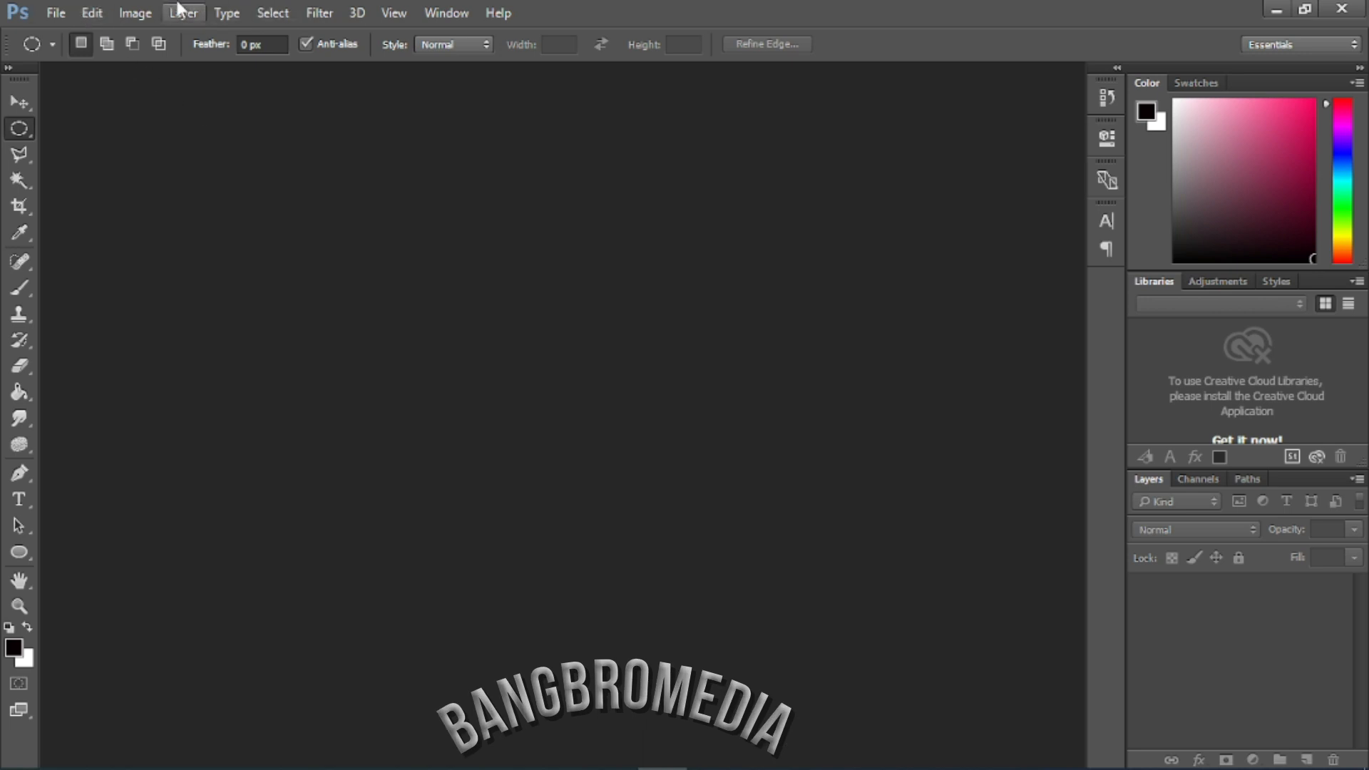
left_click(56, 12)
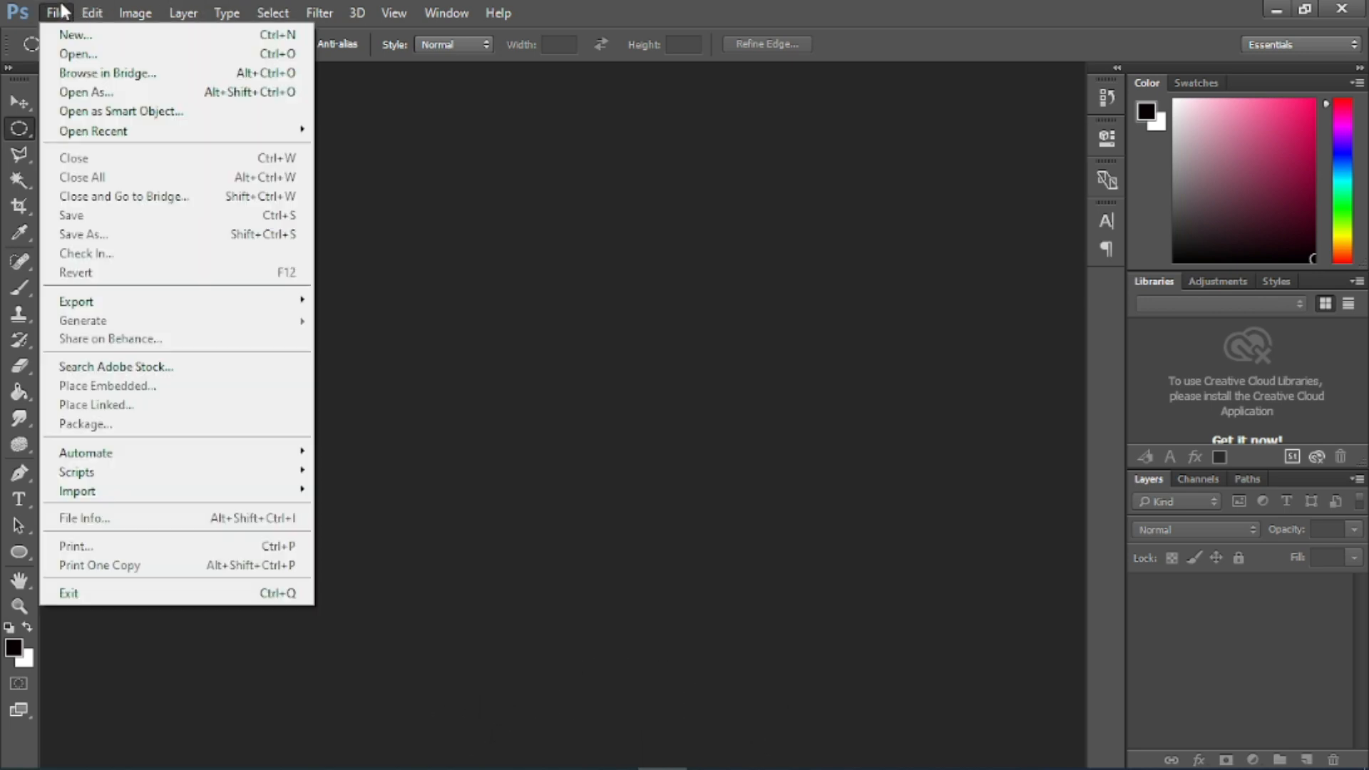
left_click(106, 38)
type("Sta")
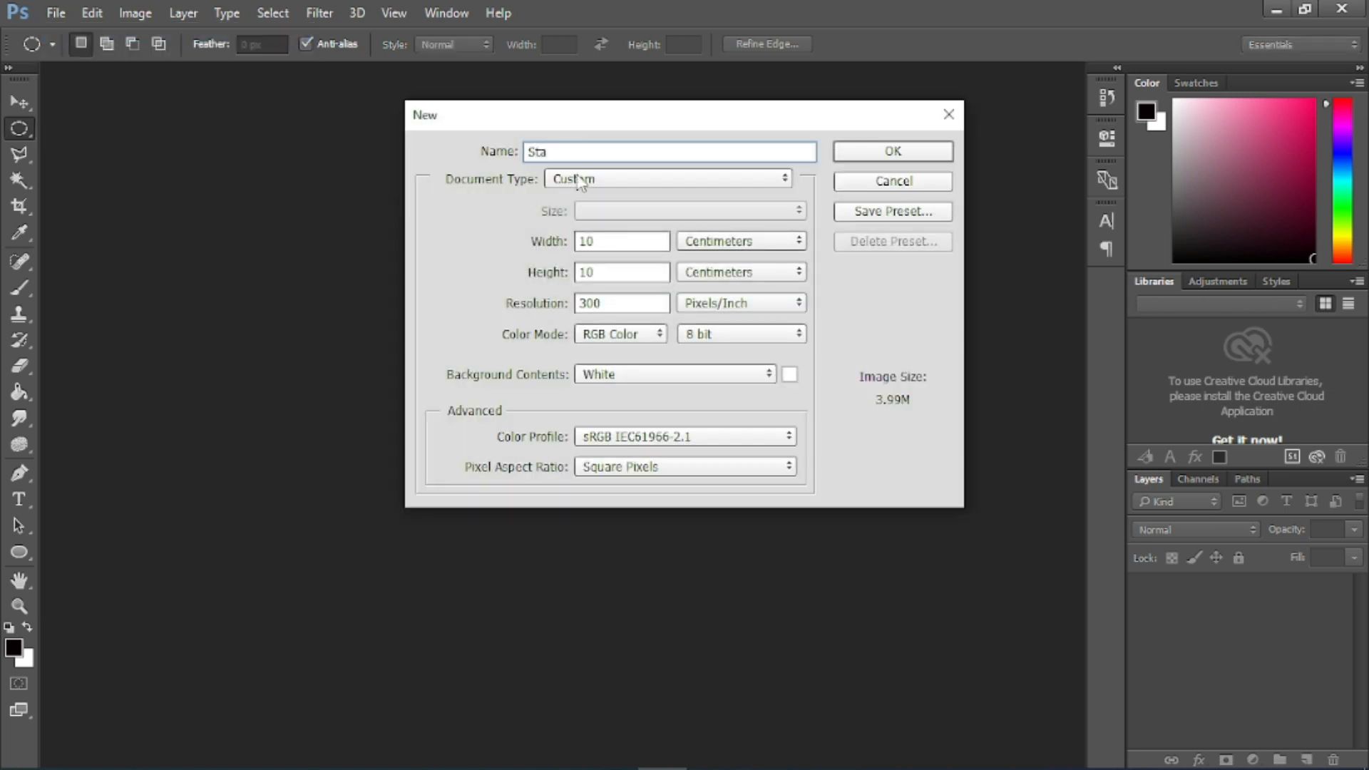
type("mp Bangbromedia")
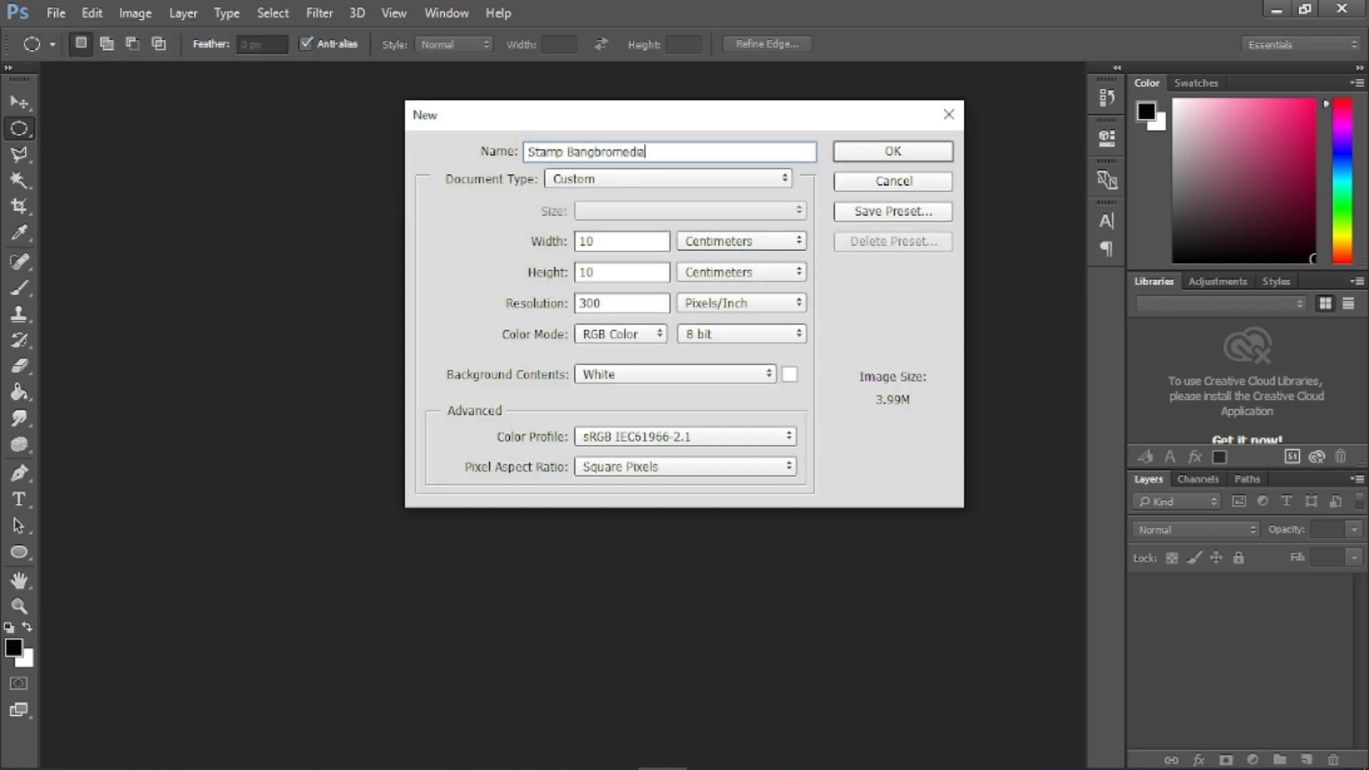
- Specify a width and height of 10 centimetres and a resolution of 300 pixels/inch for the new document
left_click(618, 241)
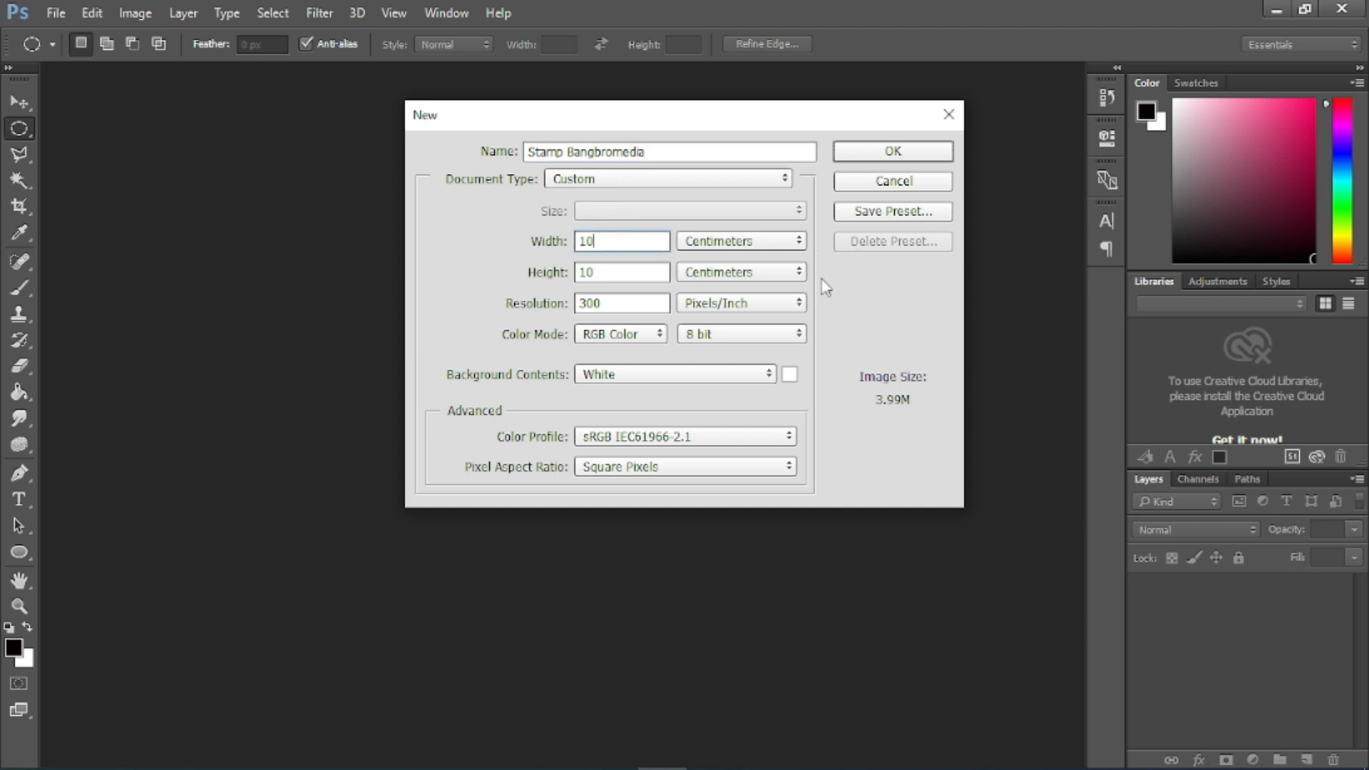
left_click_drag(749, 115, 732, 115)
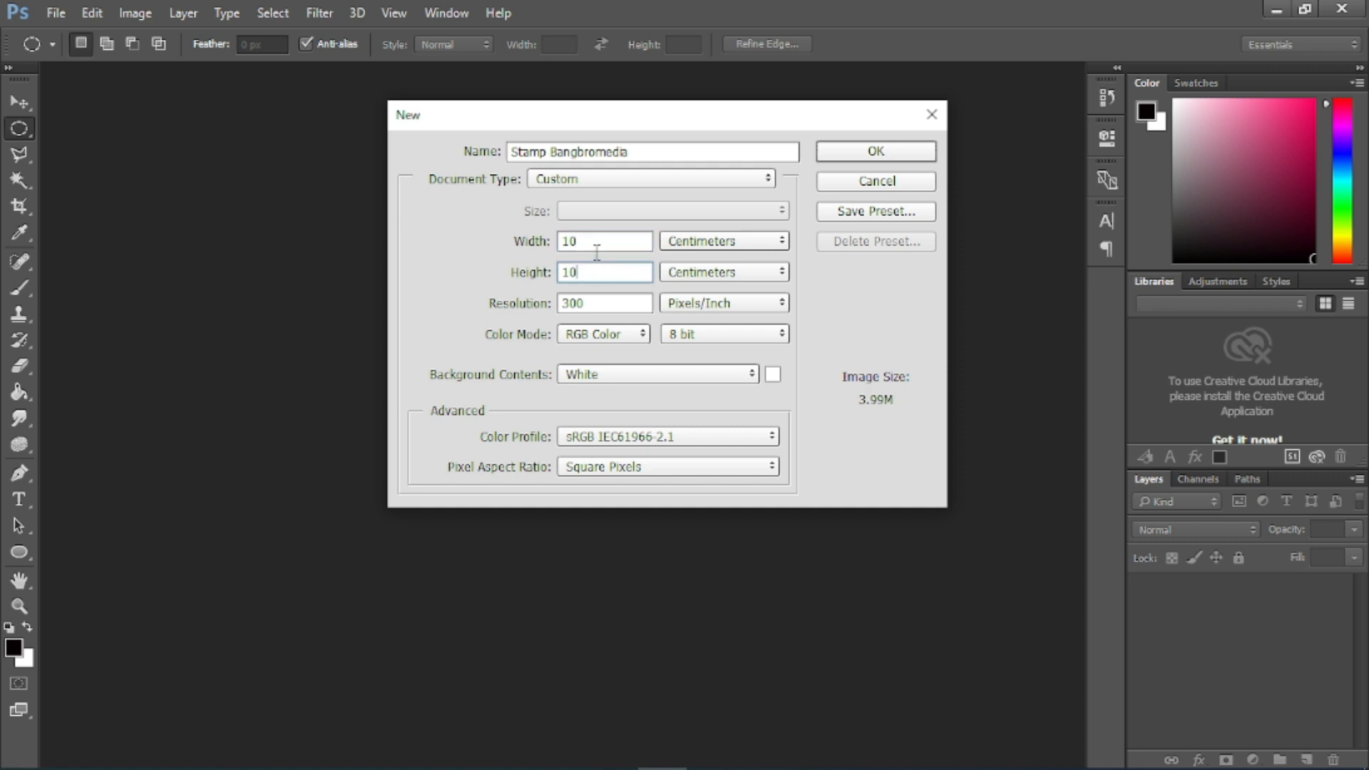
left_click(622, 277)
left_click(610, 244)
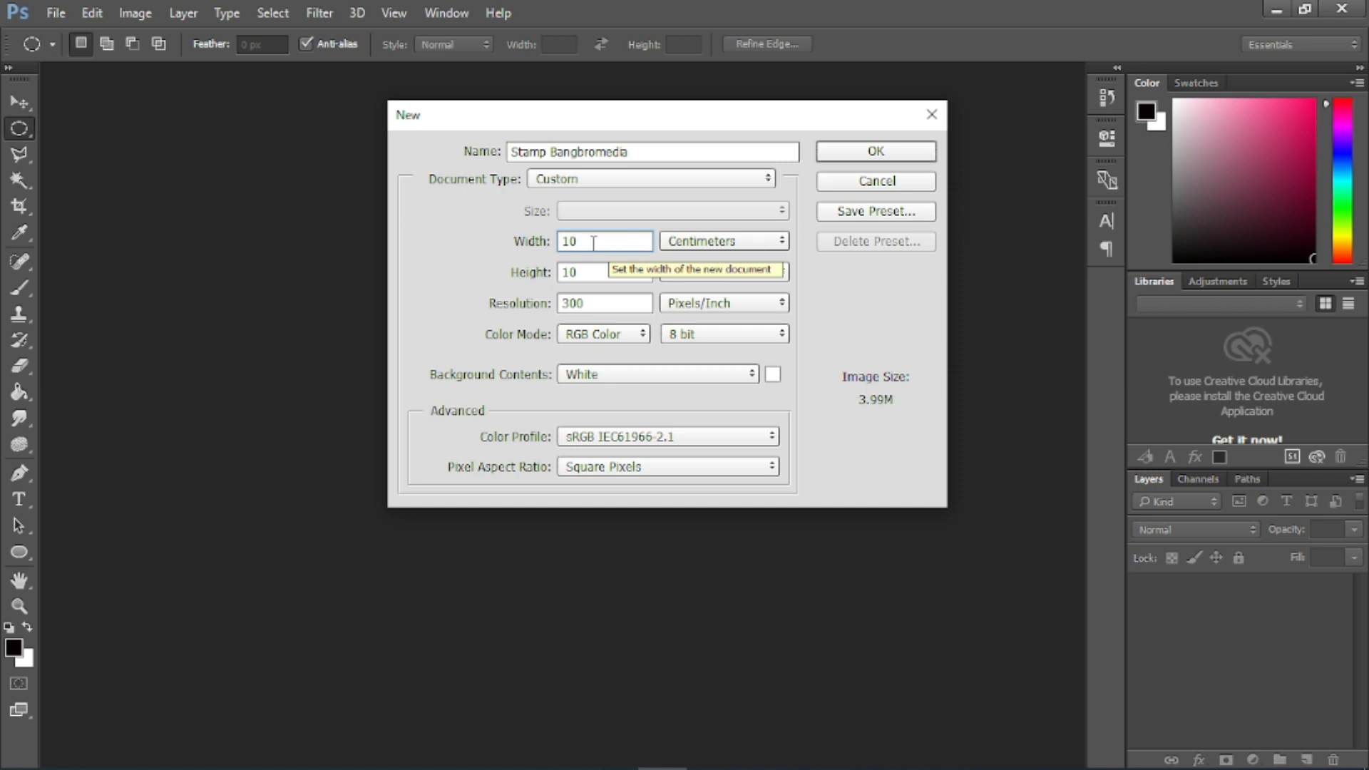
left_click_drag(591, 243, 559, 244)
left_click(595, 273)
left_click(616, 245)
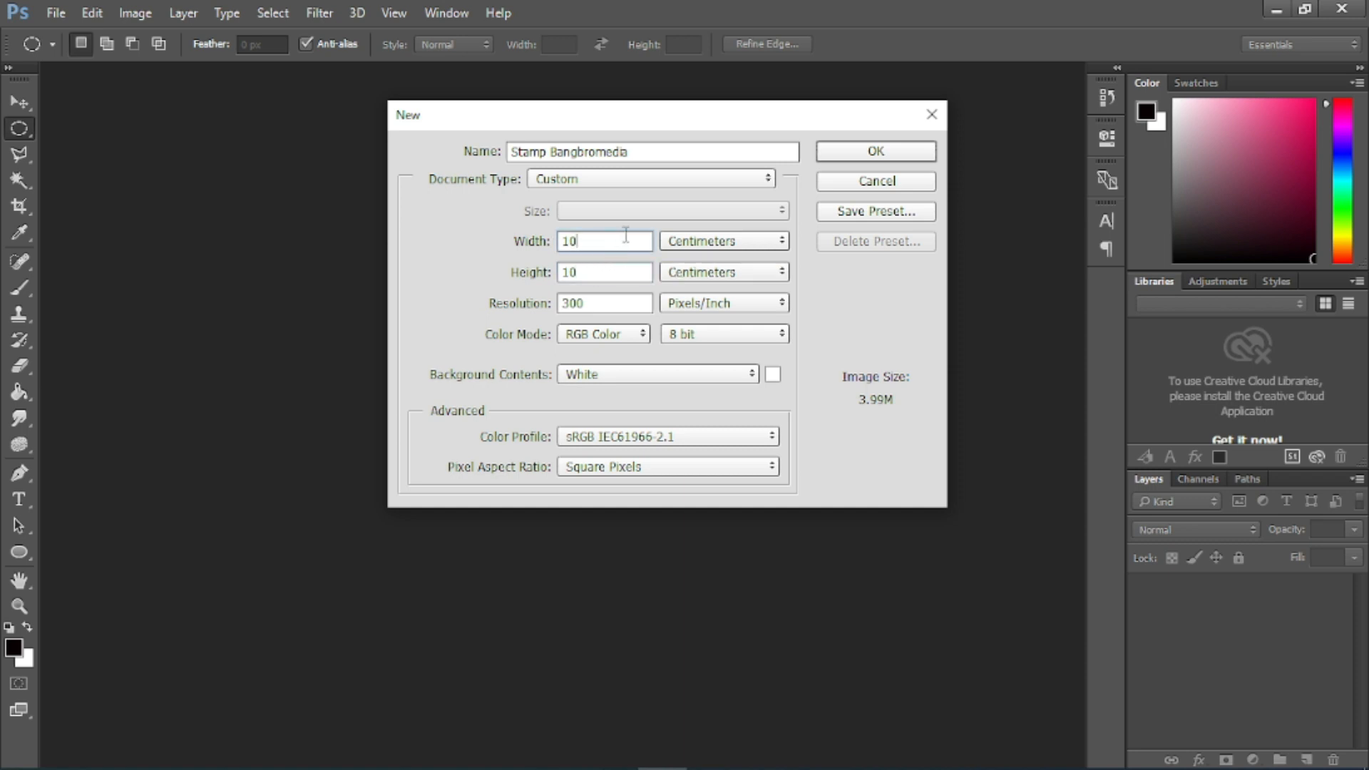
left_click(619, 304)
left_click(519, 303)
left_click(593, 305)
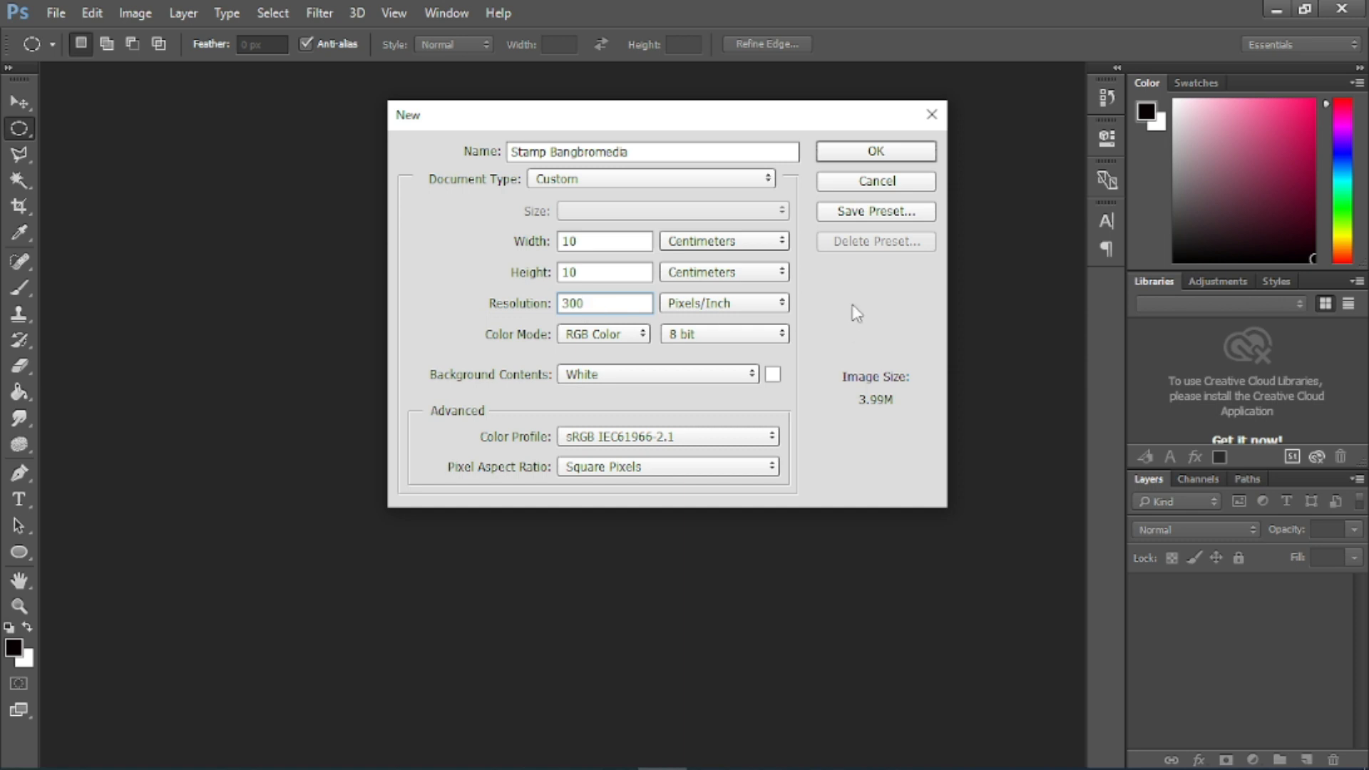
- Choose White as the background contents and create the document
left_click(648, 385)
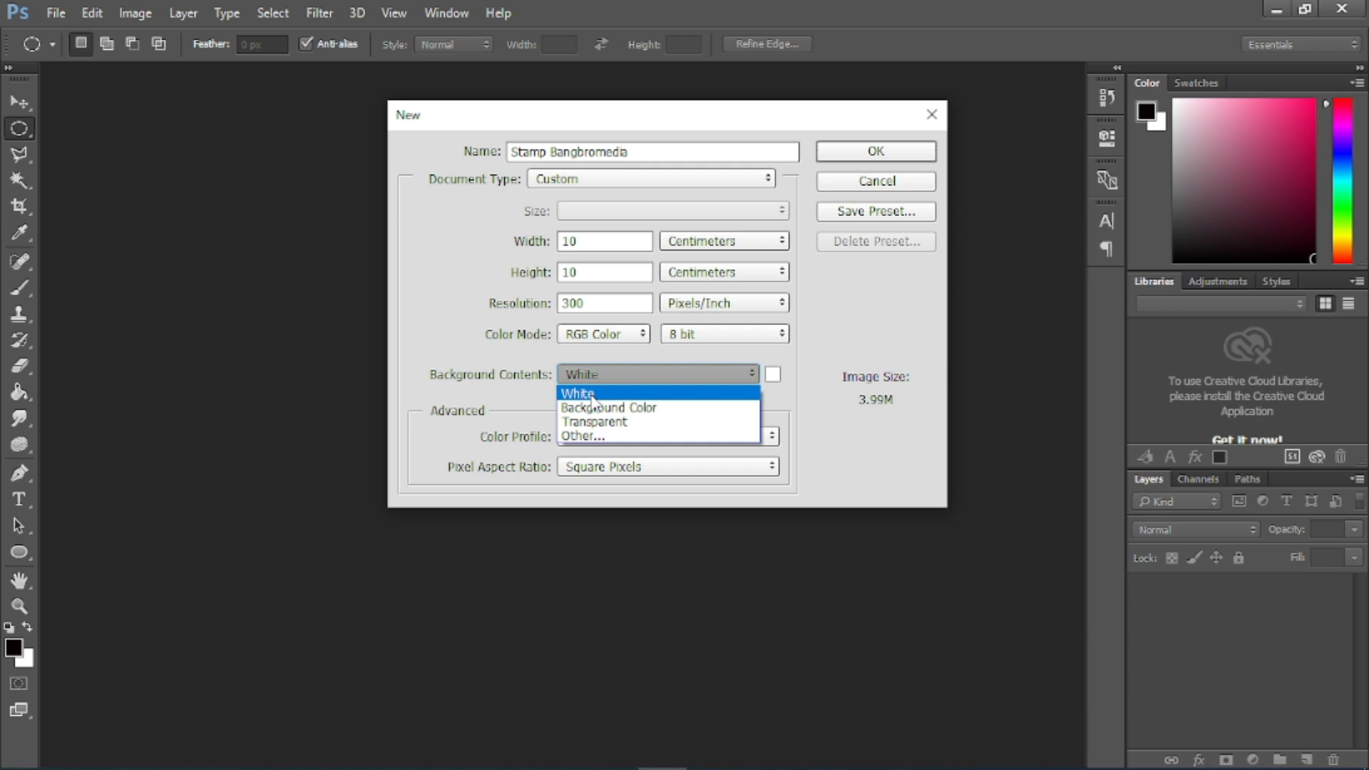
left_click(592, 396)
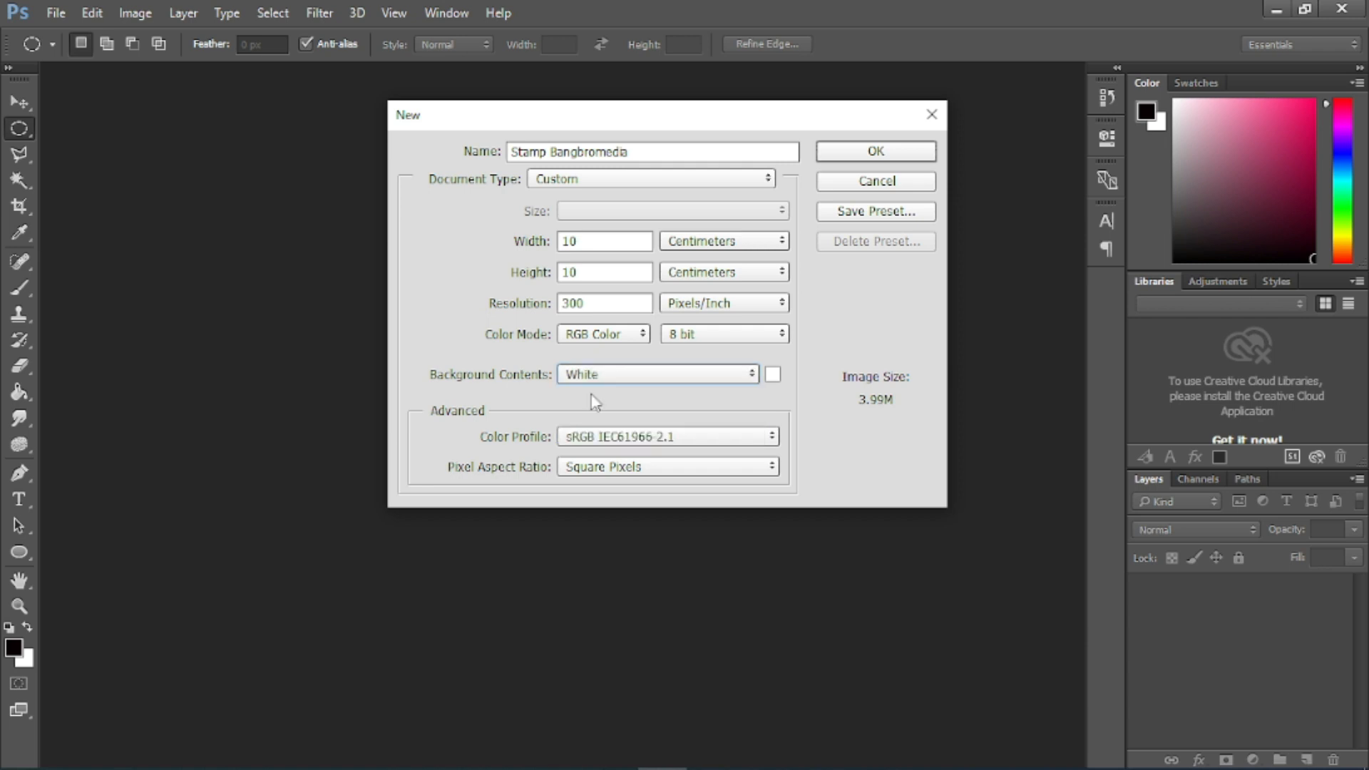
left_click(853, 156)
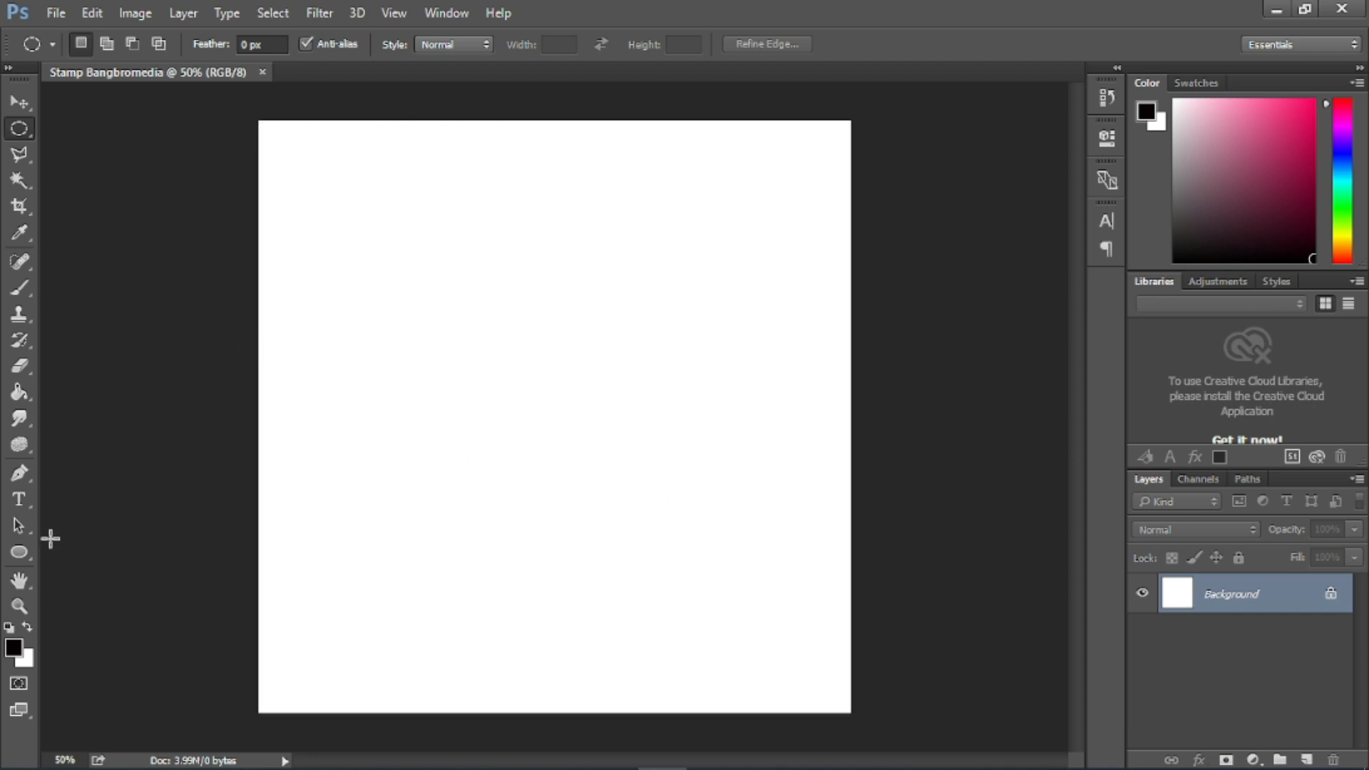
- Draw a 1181 px circle with the Ellipse Tool, spanning the whole canvas from corner to corner
left_click(22, 555)
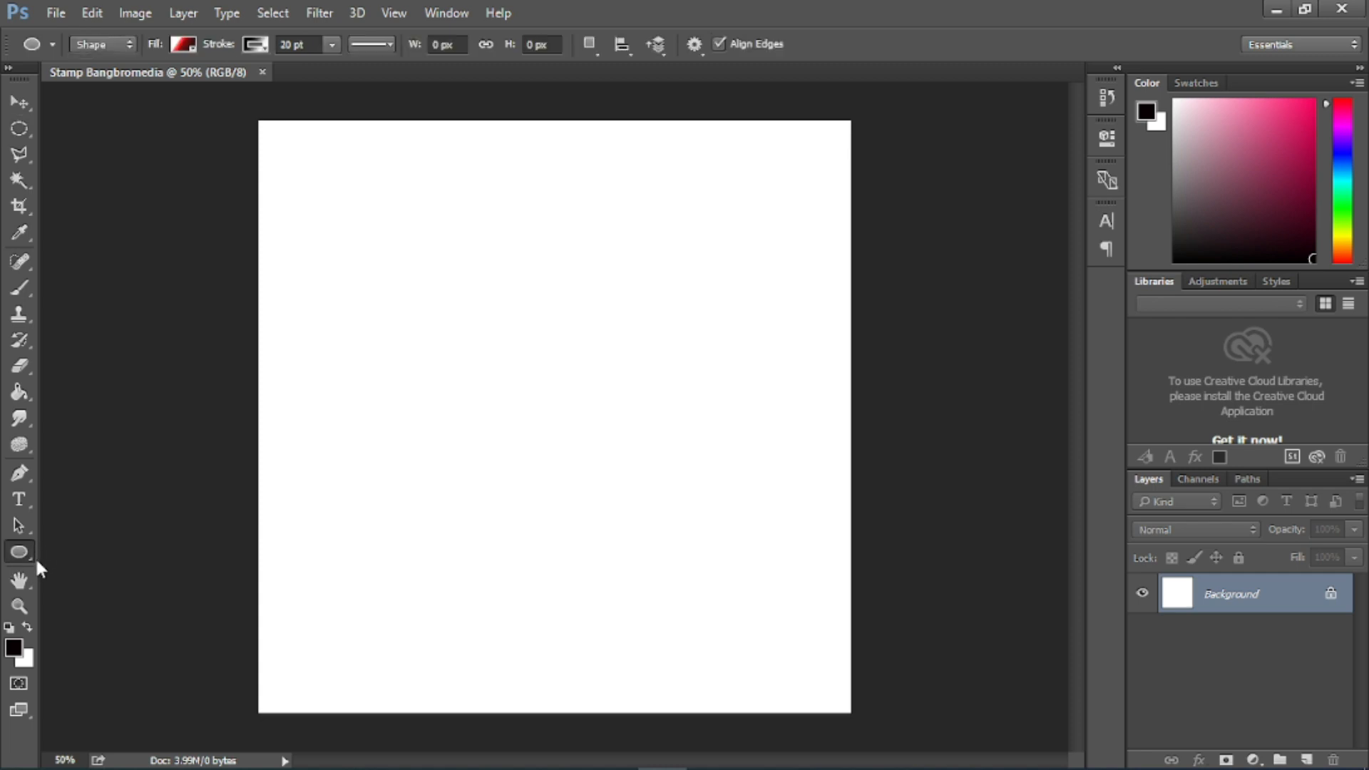
right_click(31, 557)
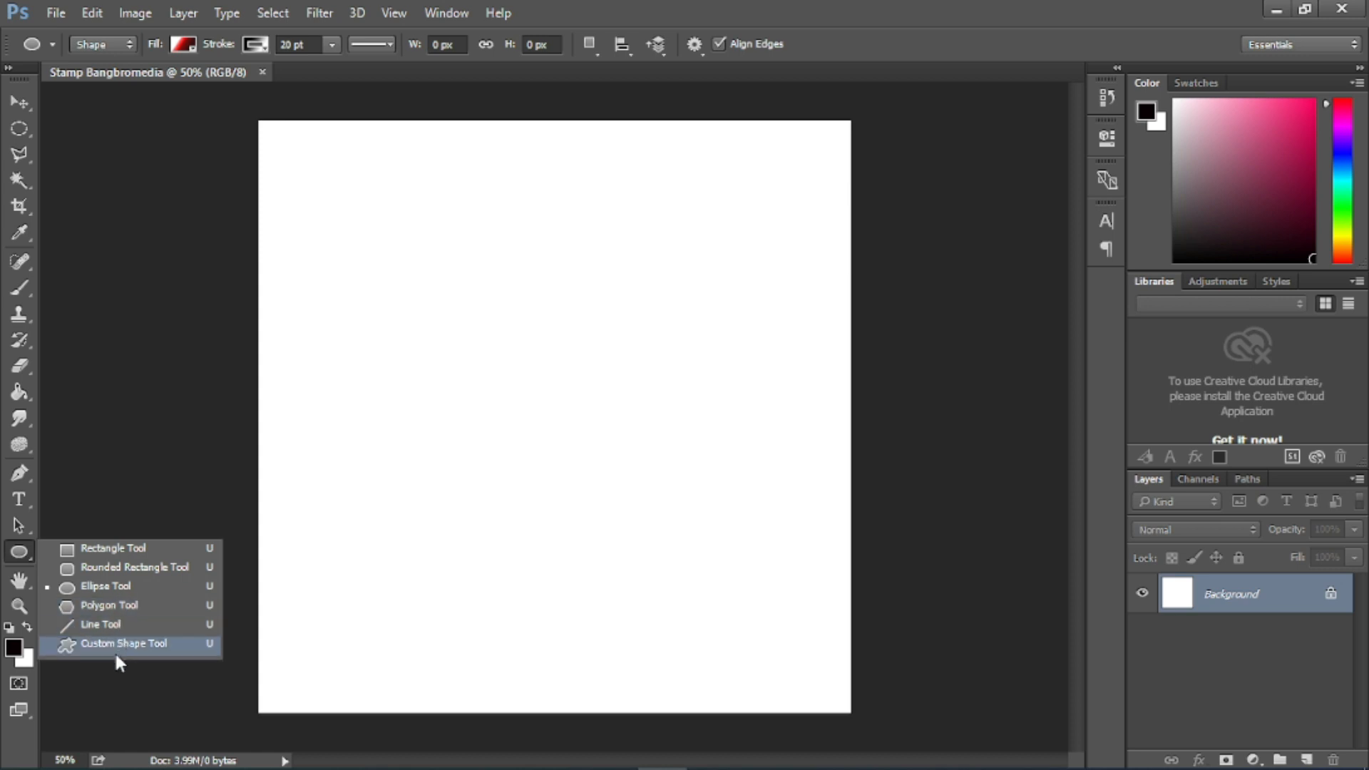
left_click(113, 591)
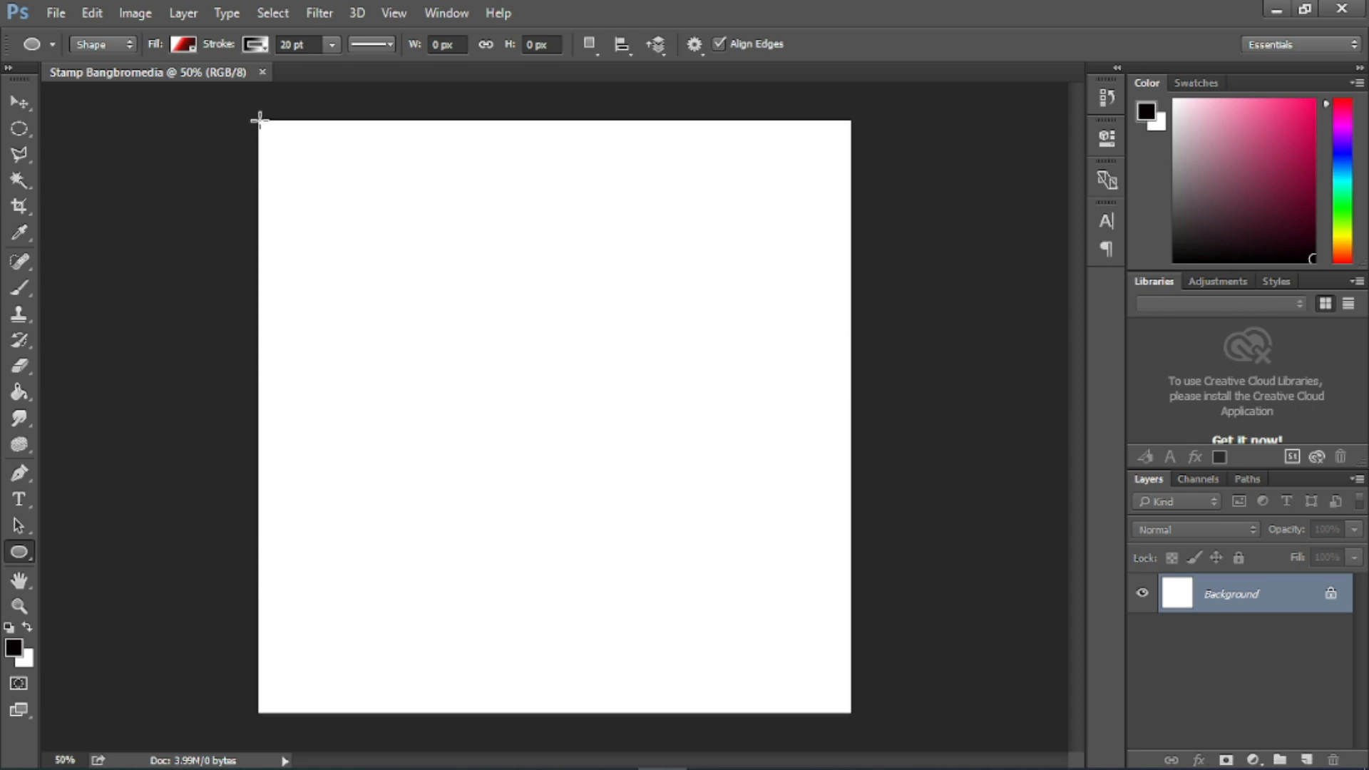
mouse_move(258, 119)
left_mouse_down()
mouse_move(449, 352)
mouse_move(639, 489)
mouse_move(806, 685)
mouse_move(852, 713)
left_mouse_up()
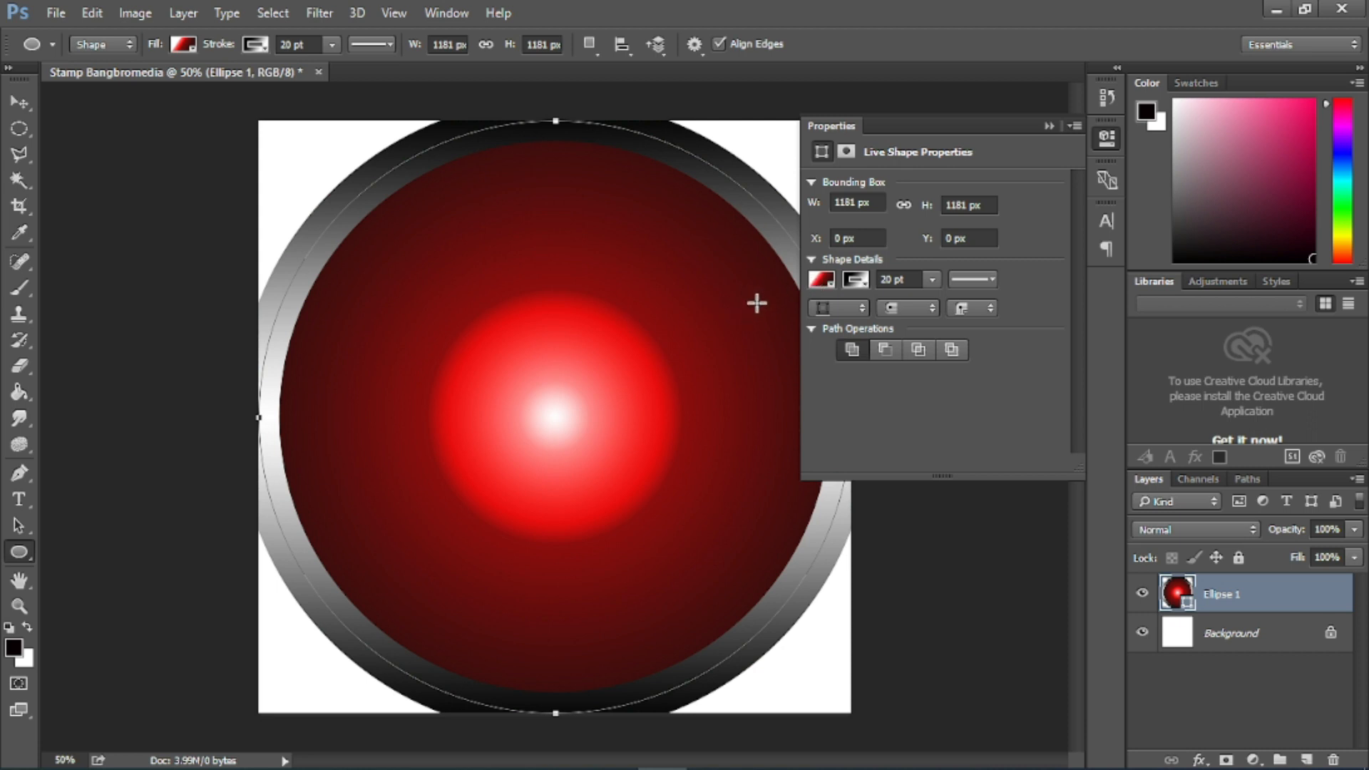
- Remove the circle's fill and give it a solid black stroke
left_click(823, 280)
left_click(839, 325)
left_click(856, 280)
left_click(875, 320)
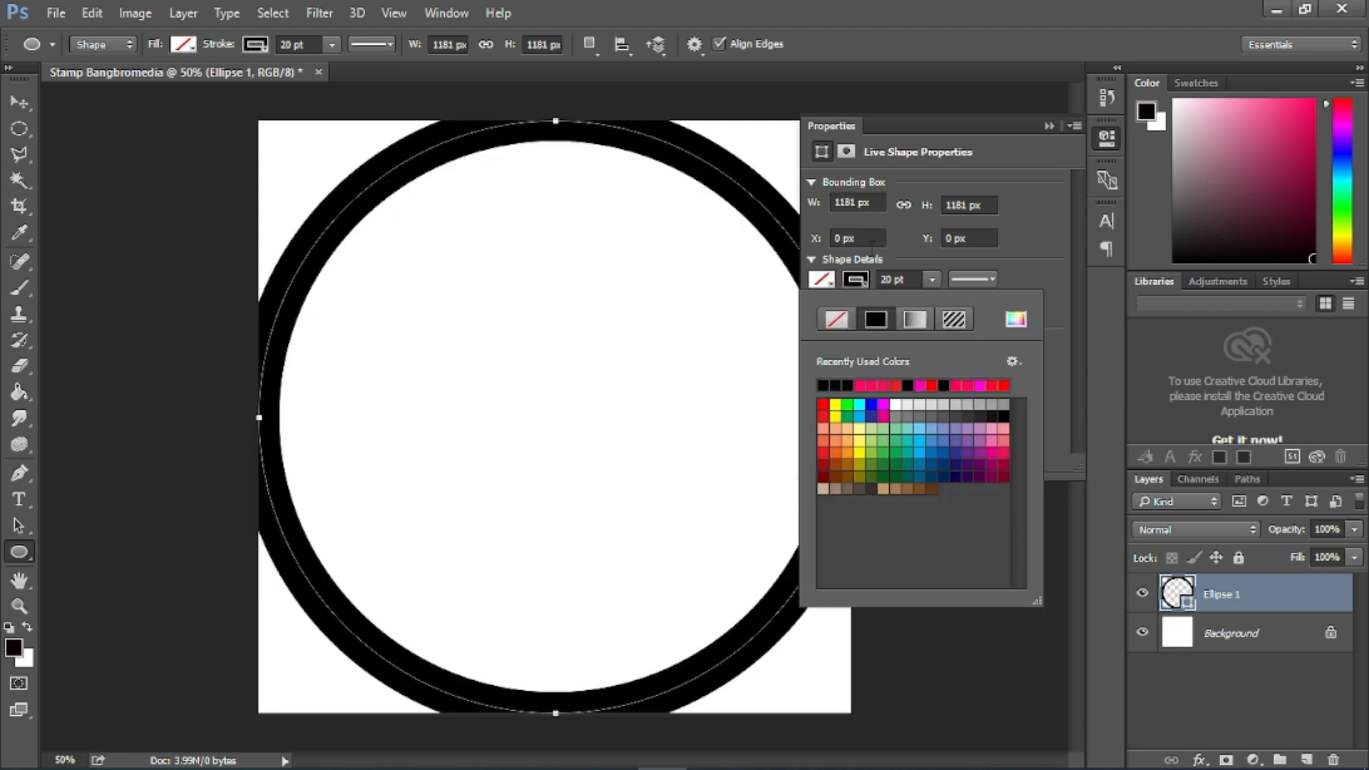
- Set the circle's stroke to a solid line 2 pt wide, and switch to the Move Tool
left_click(972, 279)
left_click(933, 343)
left_click(932, 280)
mouse_move(923, 302)
left_mouse_down()
mouse_move(886, 312)
mouse_move(900, 314)
left_mouse_up()
left_click(912, 280)
type("0024")
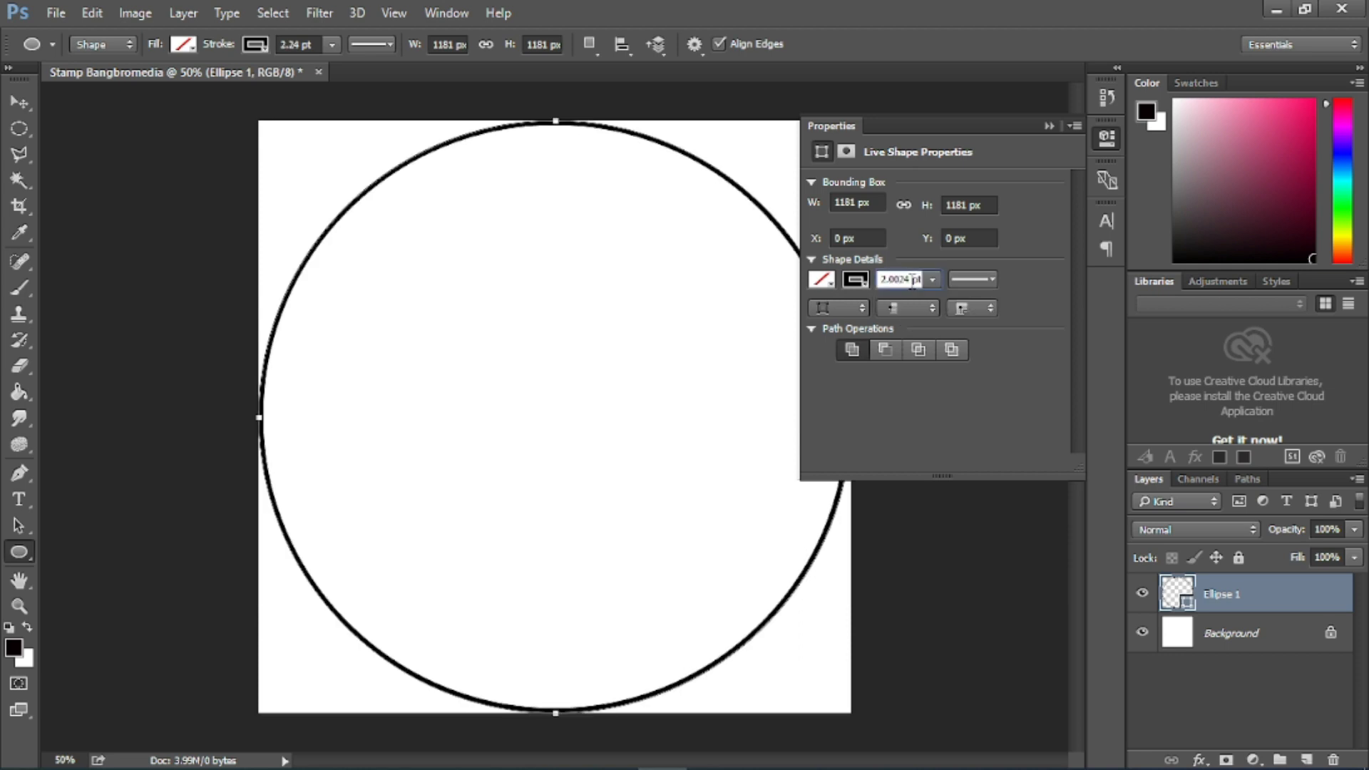
key("Delete")
key("Delete")
key("Return")
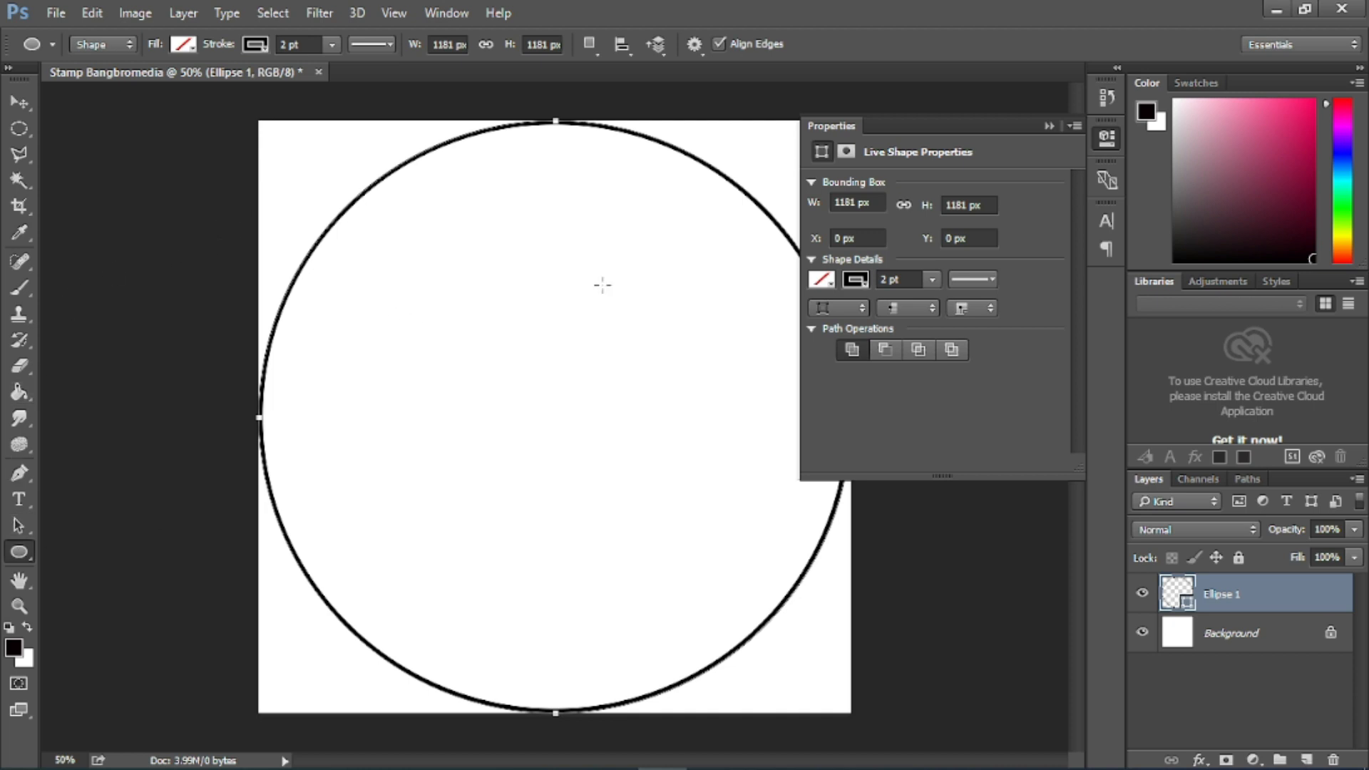
key("v")
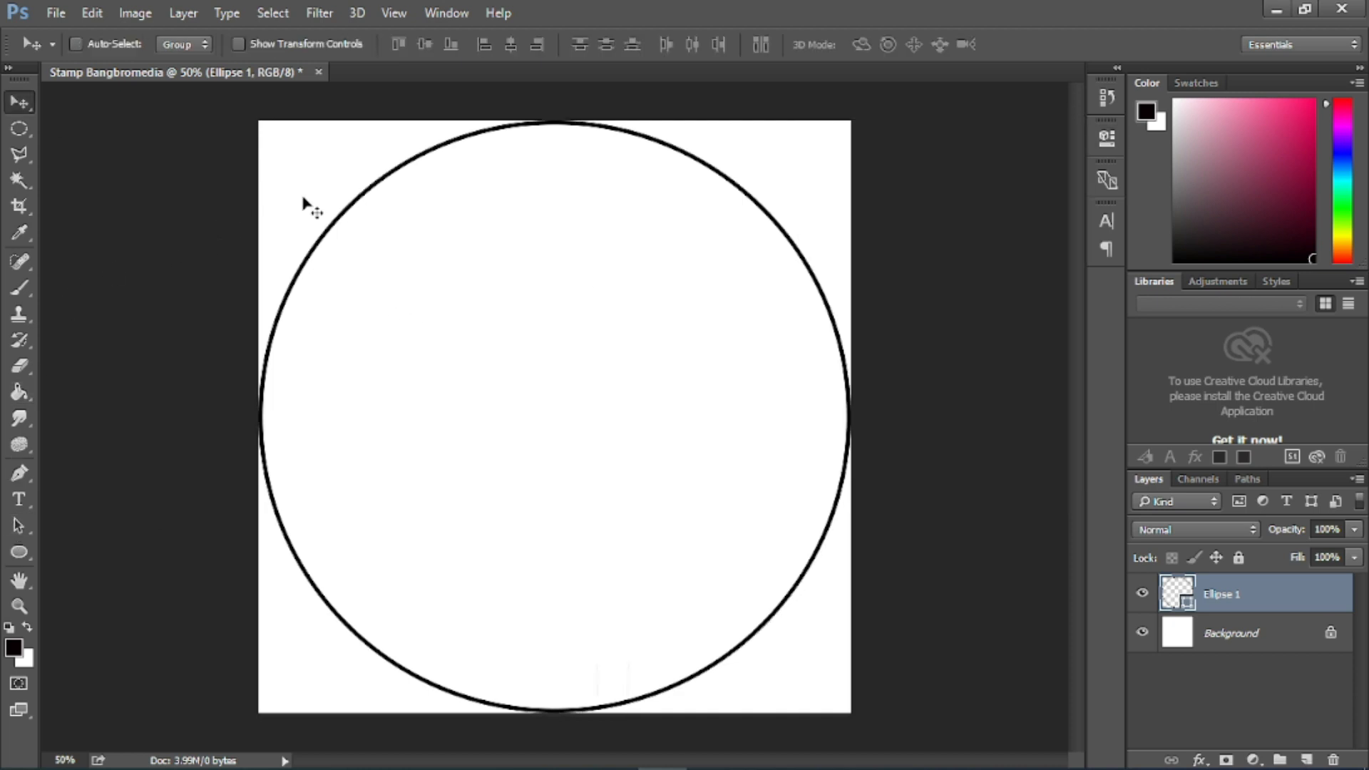
left_click(1107, 139)
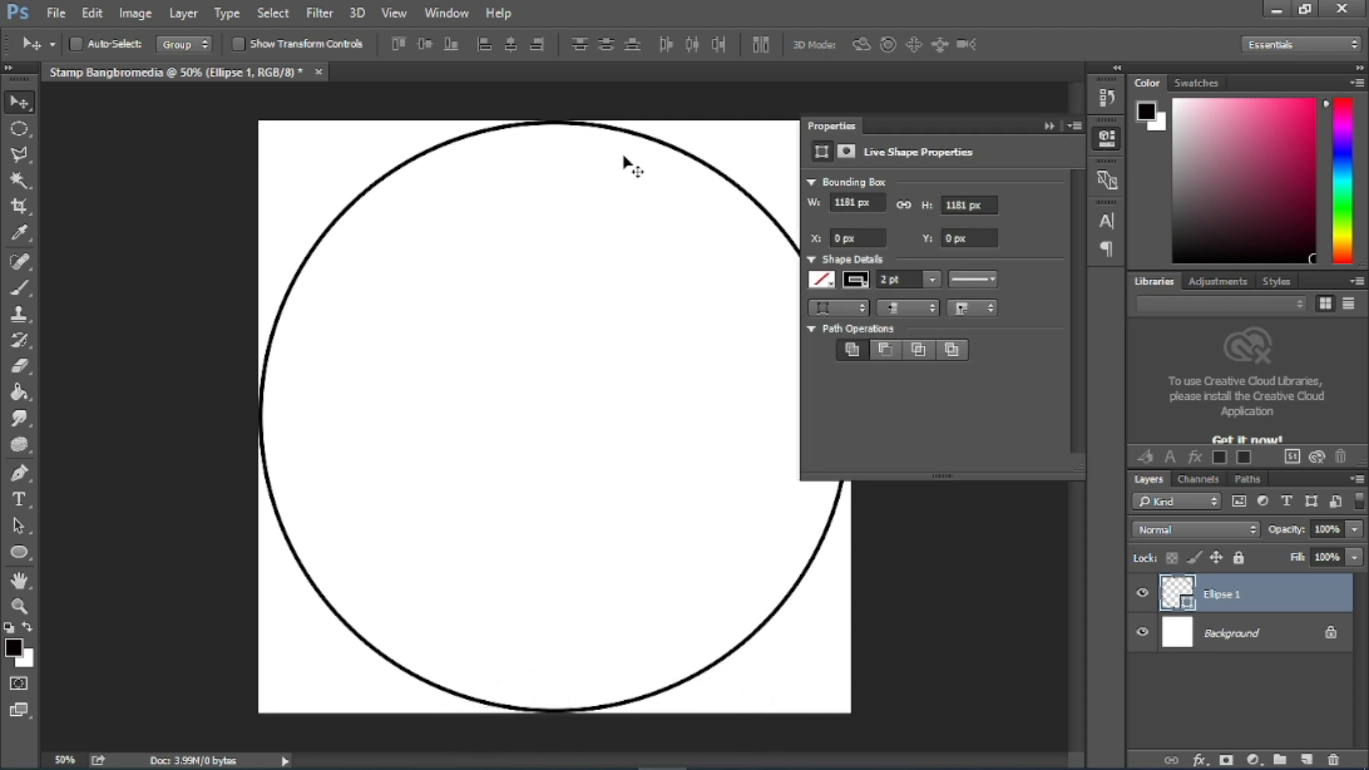
left_click(932, 280)
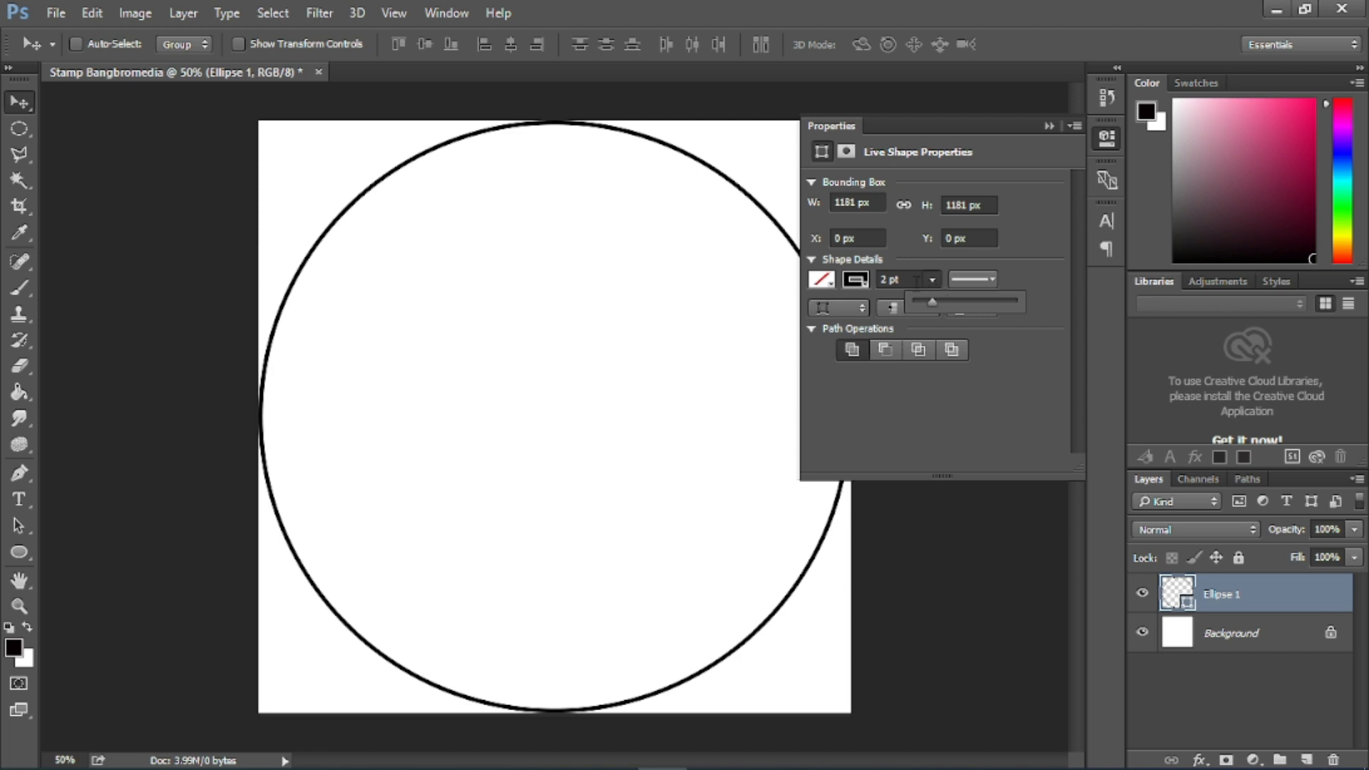
left_click(916, 283)
scroll(916, 283, "down", 1)
left_click(916, 283)
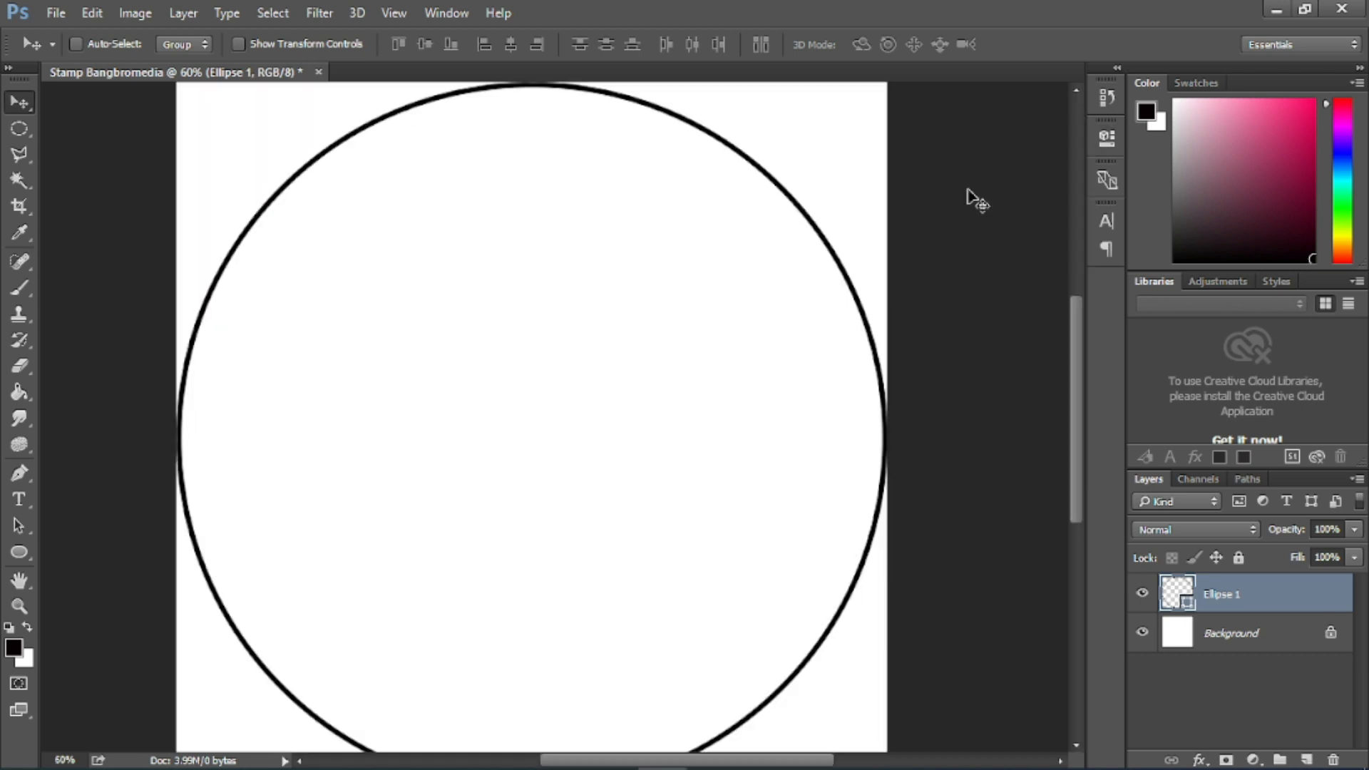
scroll(967, 191, "down", 2)
scroll(967, 192, "up", 3)
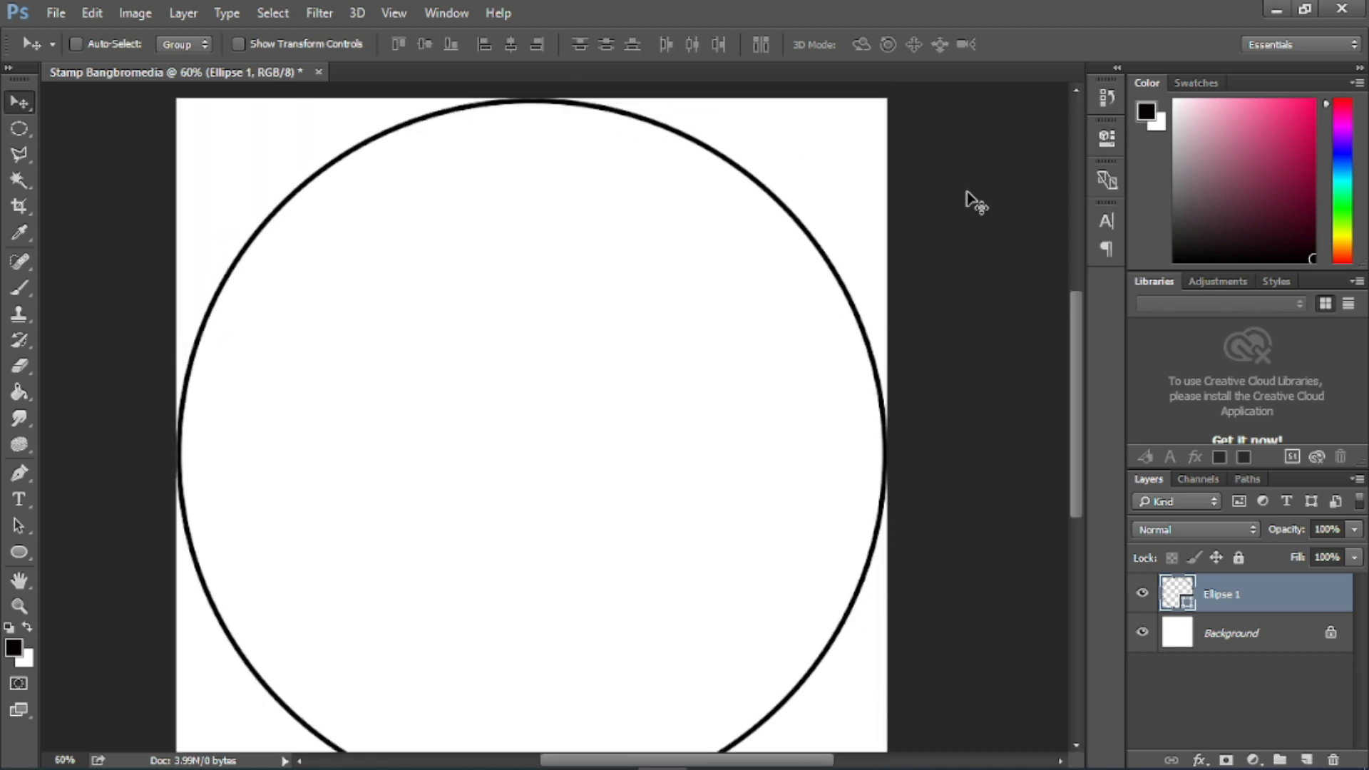
scroll(967, 191, "down", 2)
- Duplicate the Ellipse 1 layer and name the copy Ellipse 2
right_click(1243, 583)
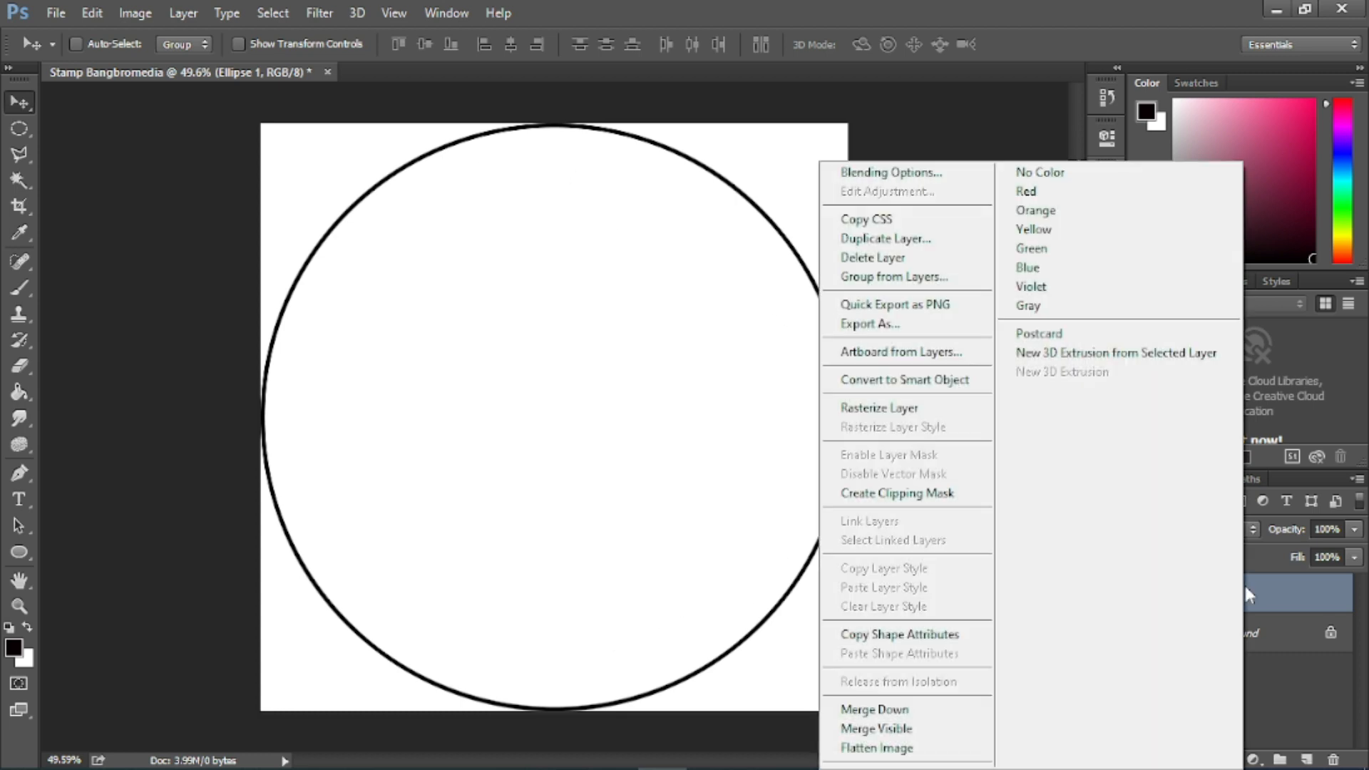
left_click(931, 239)
key("BackSpace")
key("BackSpace")
key("BackSpace")
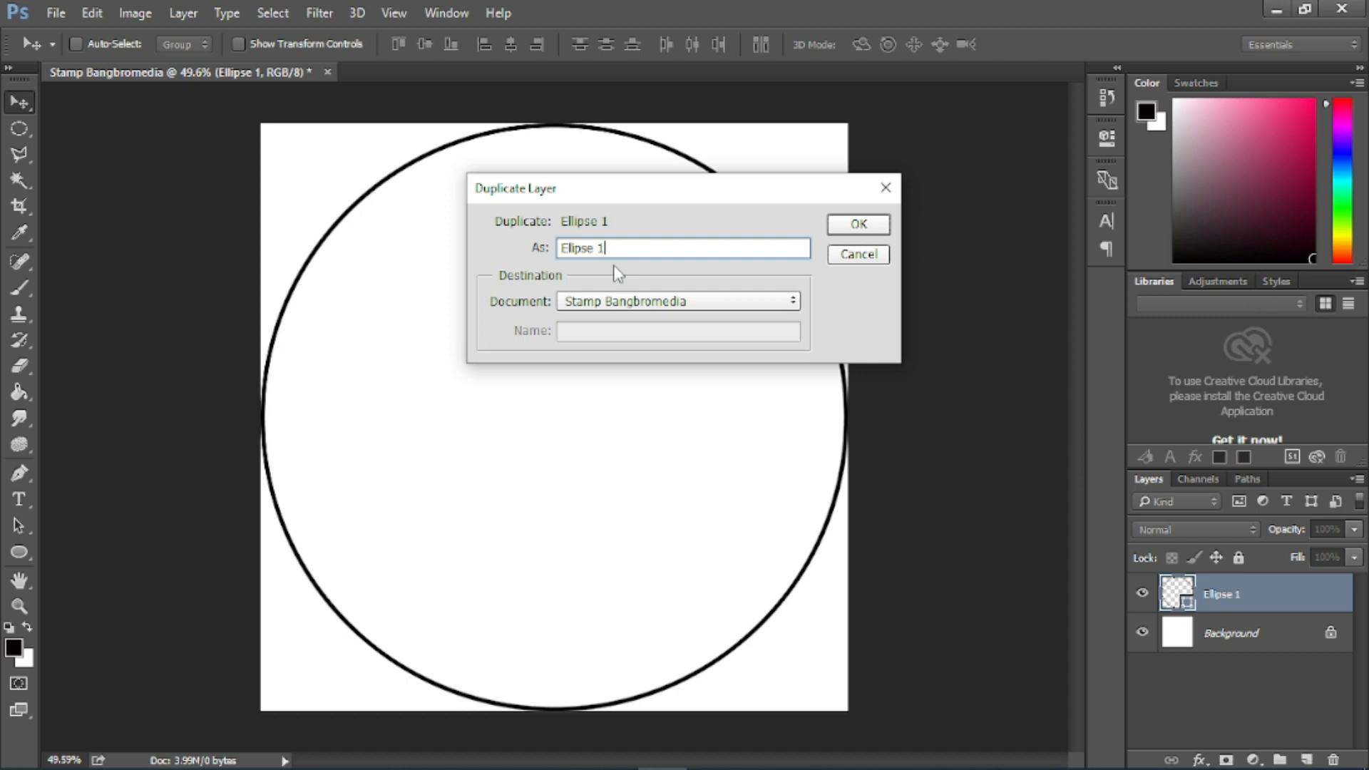
type("2")
key("Return")
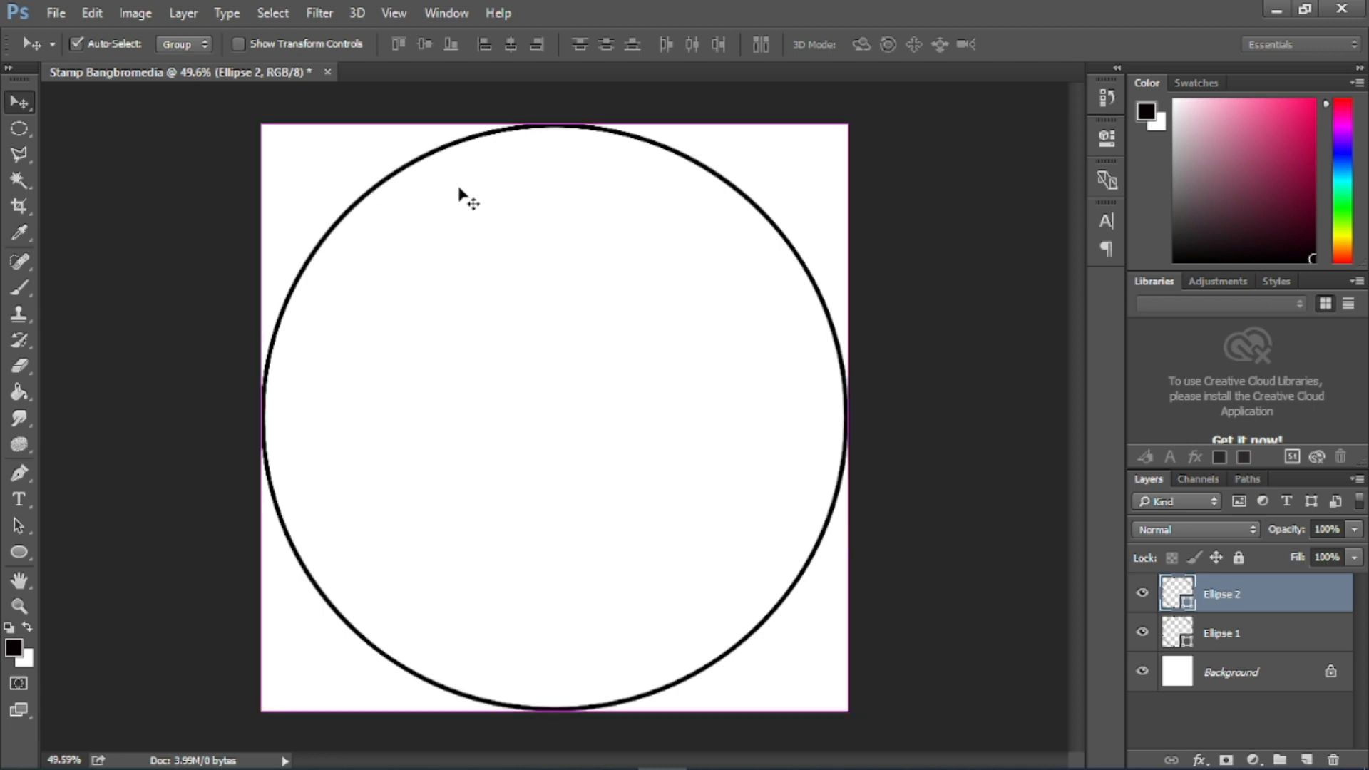
- Start a Free Transform on the Ellipse 2 layer
left_click(93, 14)
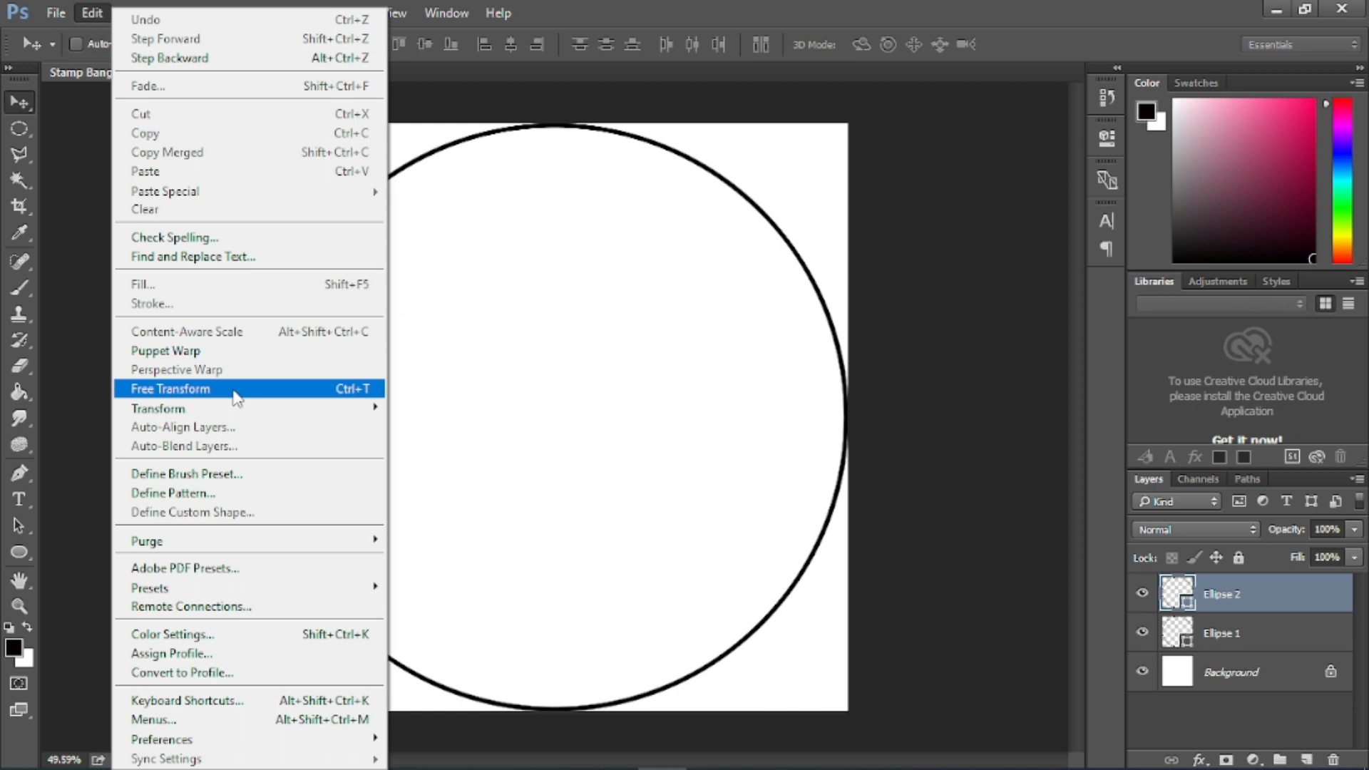
left_click(890, 290)
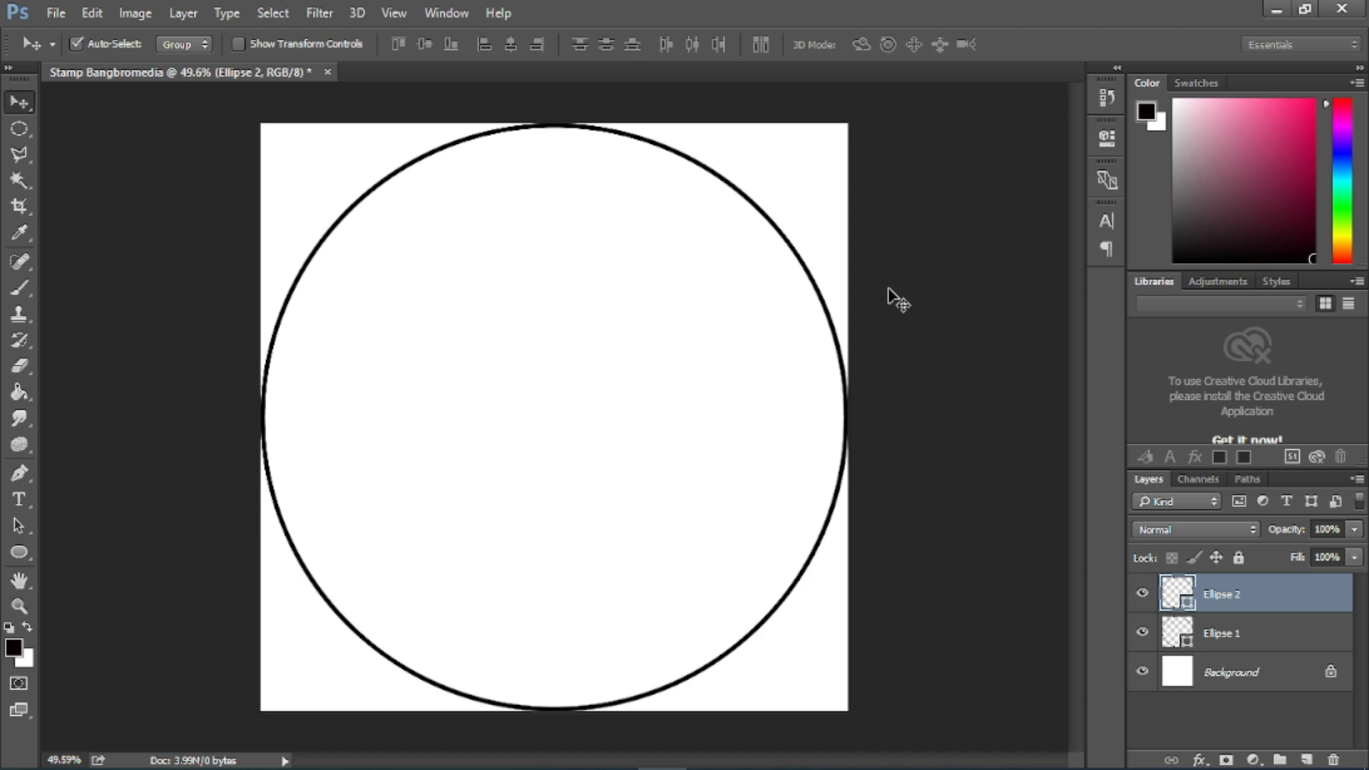
key("ctrl+t")
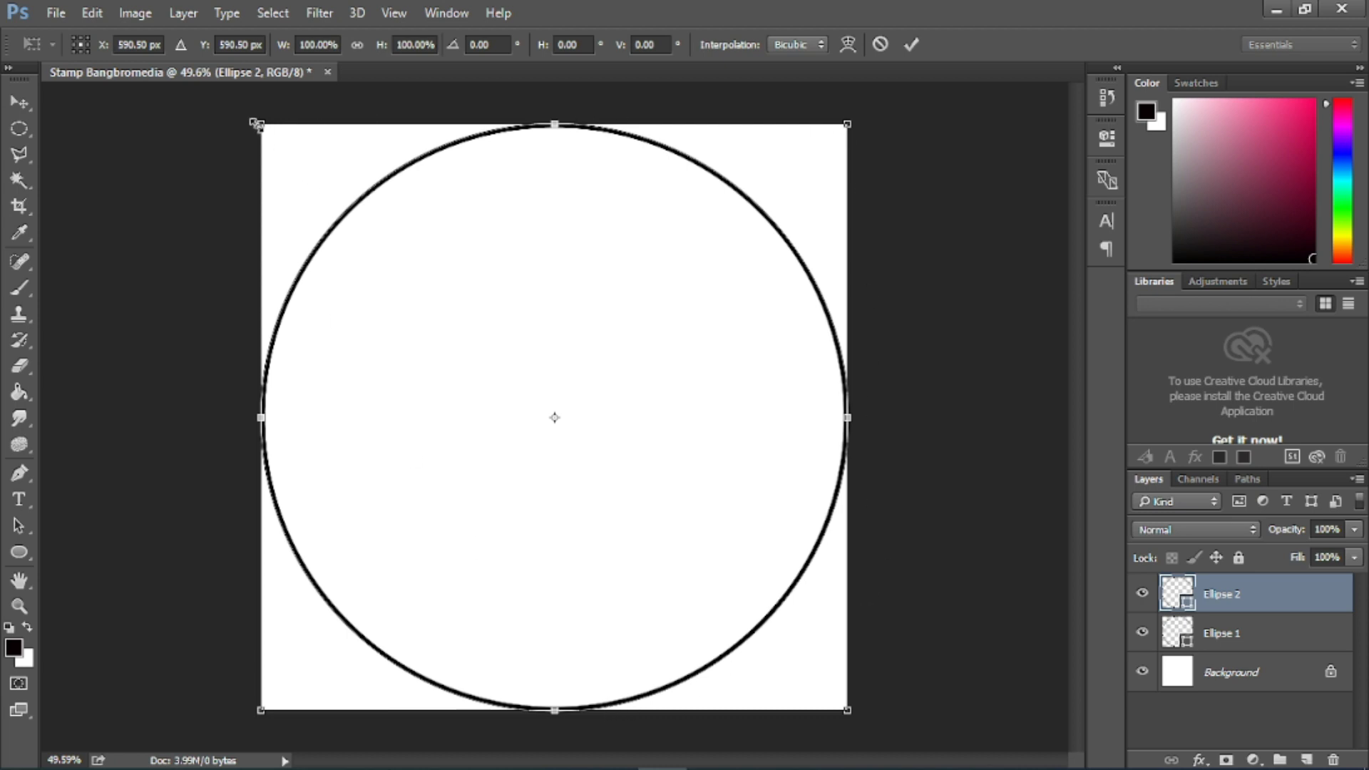
left_click_drag(268, 134, 362, 253)
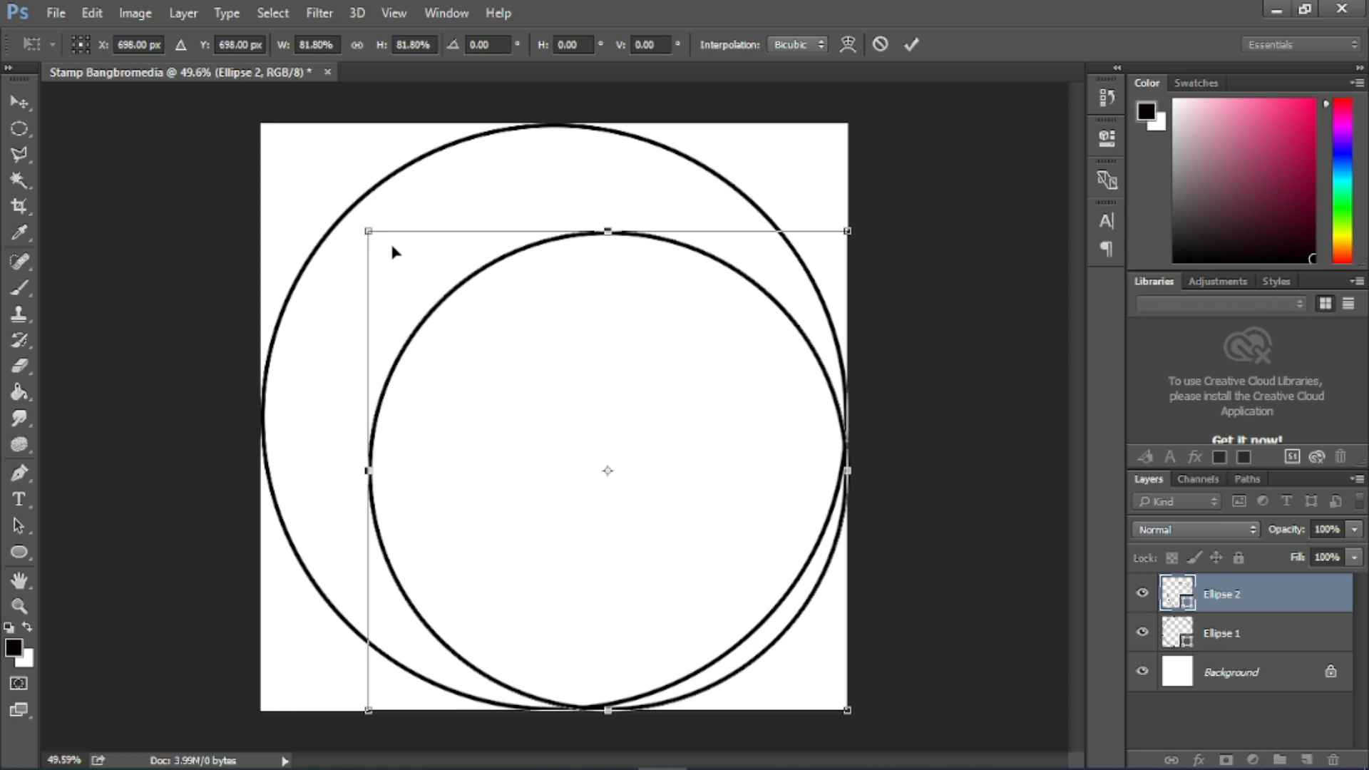
key("ctrl+z")
left_click_drag(261, 121, 300, 445)
key("ctrl+z")
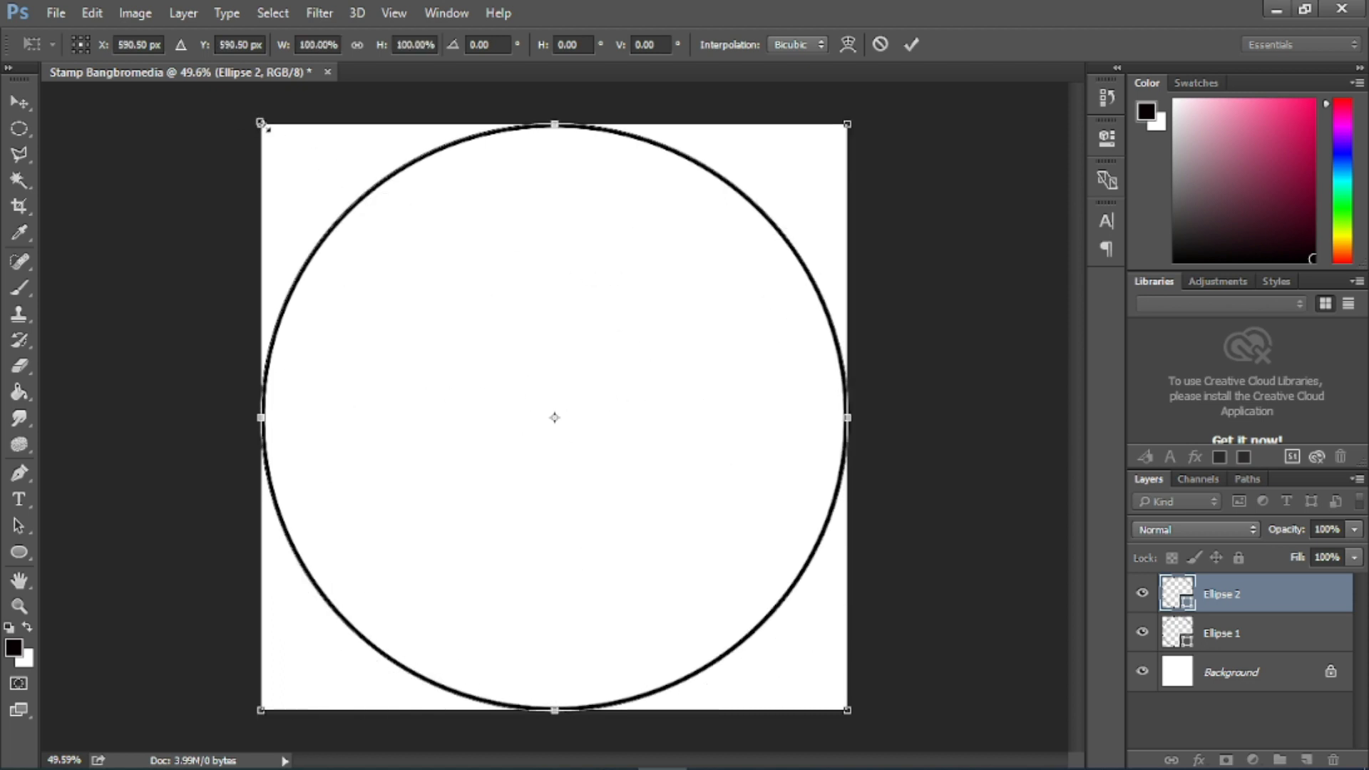
- Scale the Ellipse 2 circle proportionally to about 73% and centre it inside the outer circle
left_click_drag(262, 125, 382, 217)
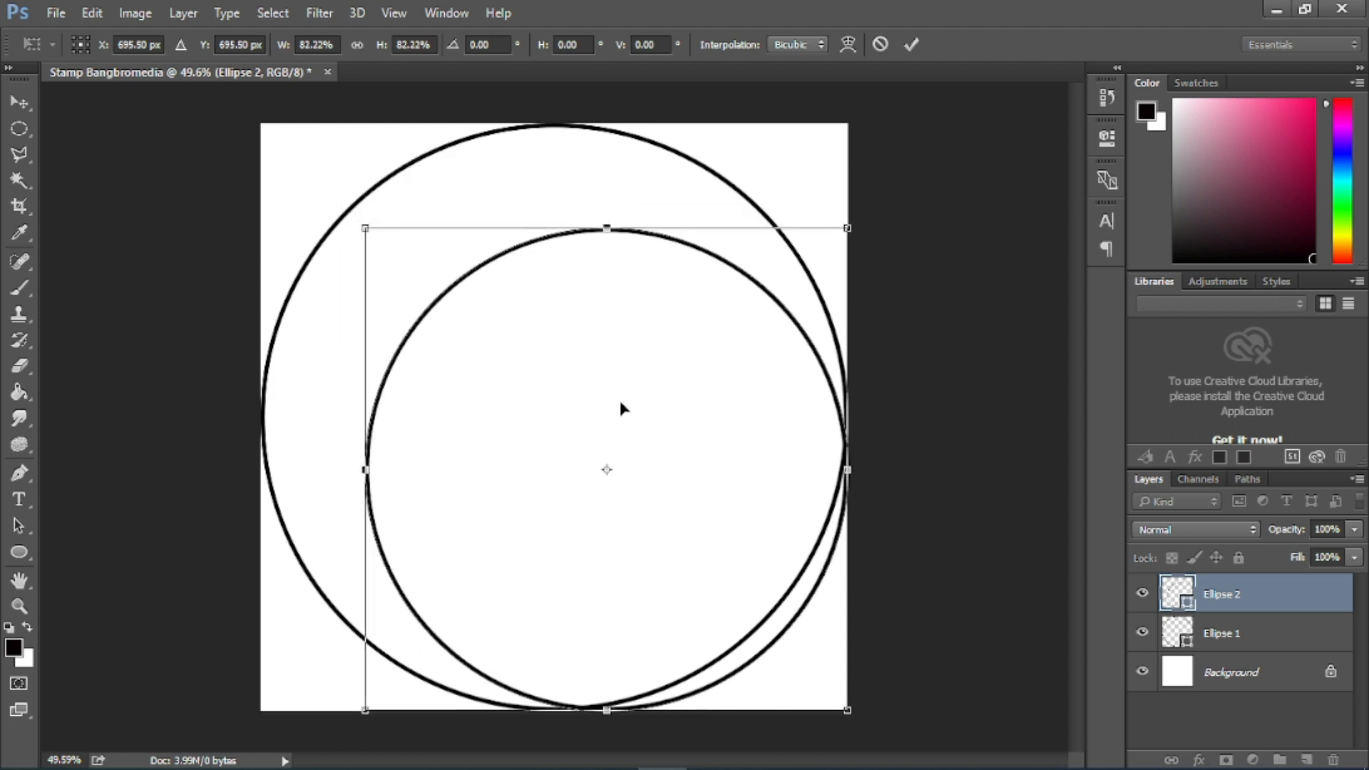
left_click_drag(674, 440, 625, 389)
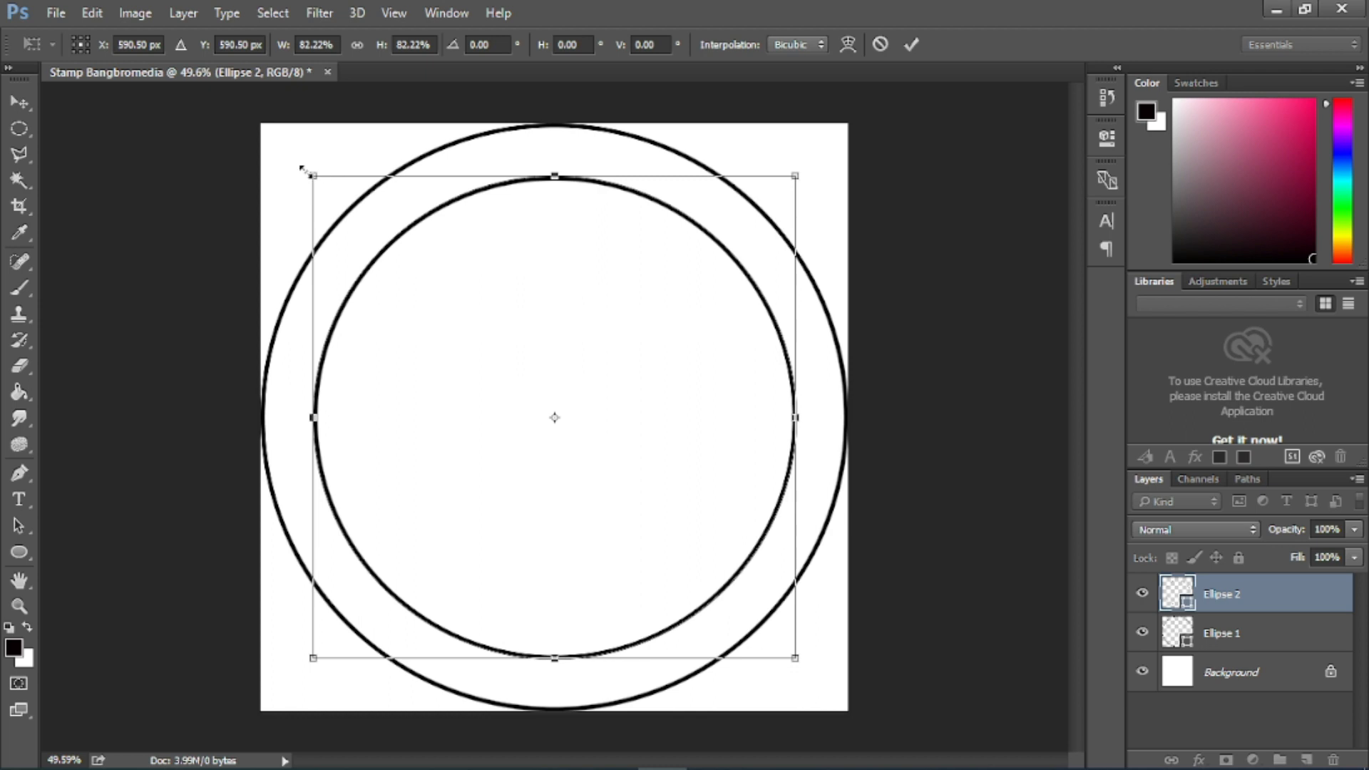
left_click_drag(302, 170, 358, 226)
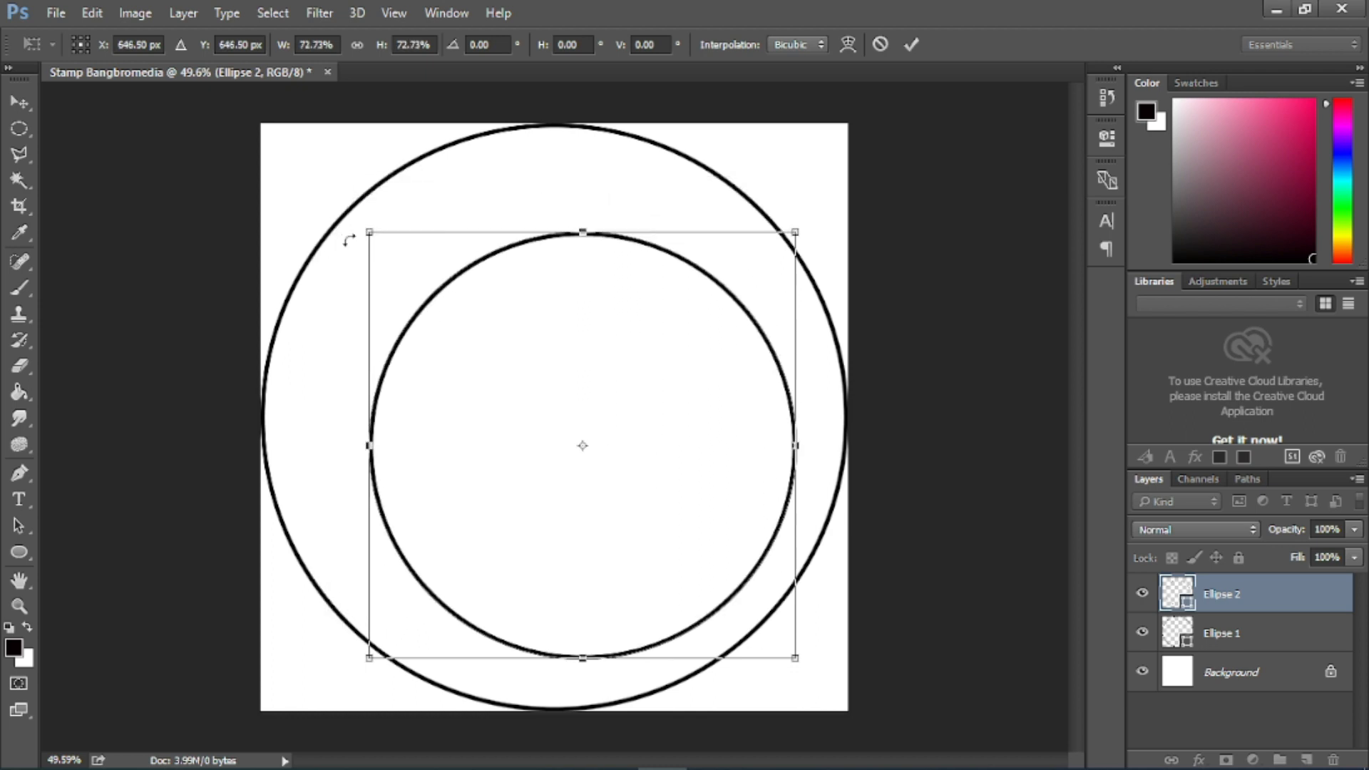
mouse_move(584, 413)
left_mouse_down()
mouse_move(622, 405)
mouse_move(602, 399)
left_mouse_up()
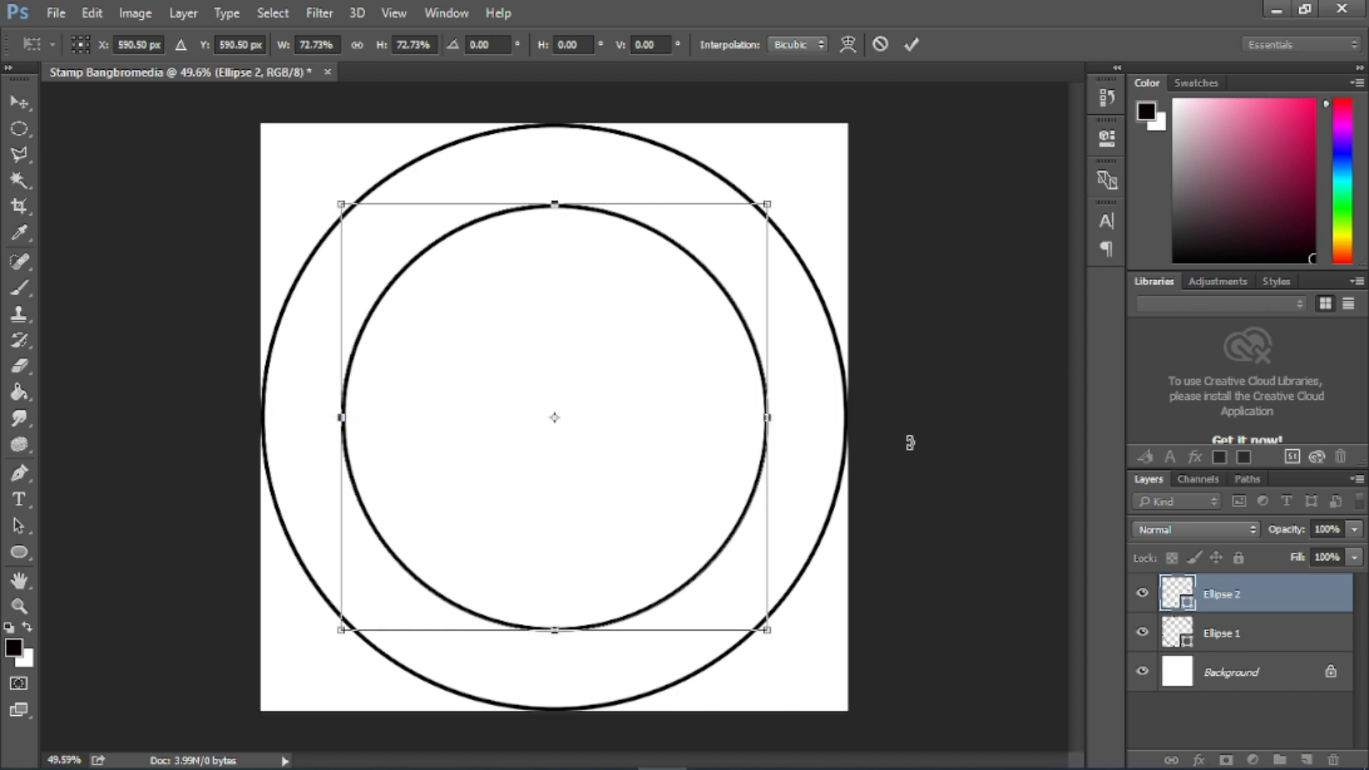
key("Return")
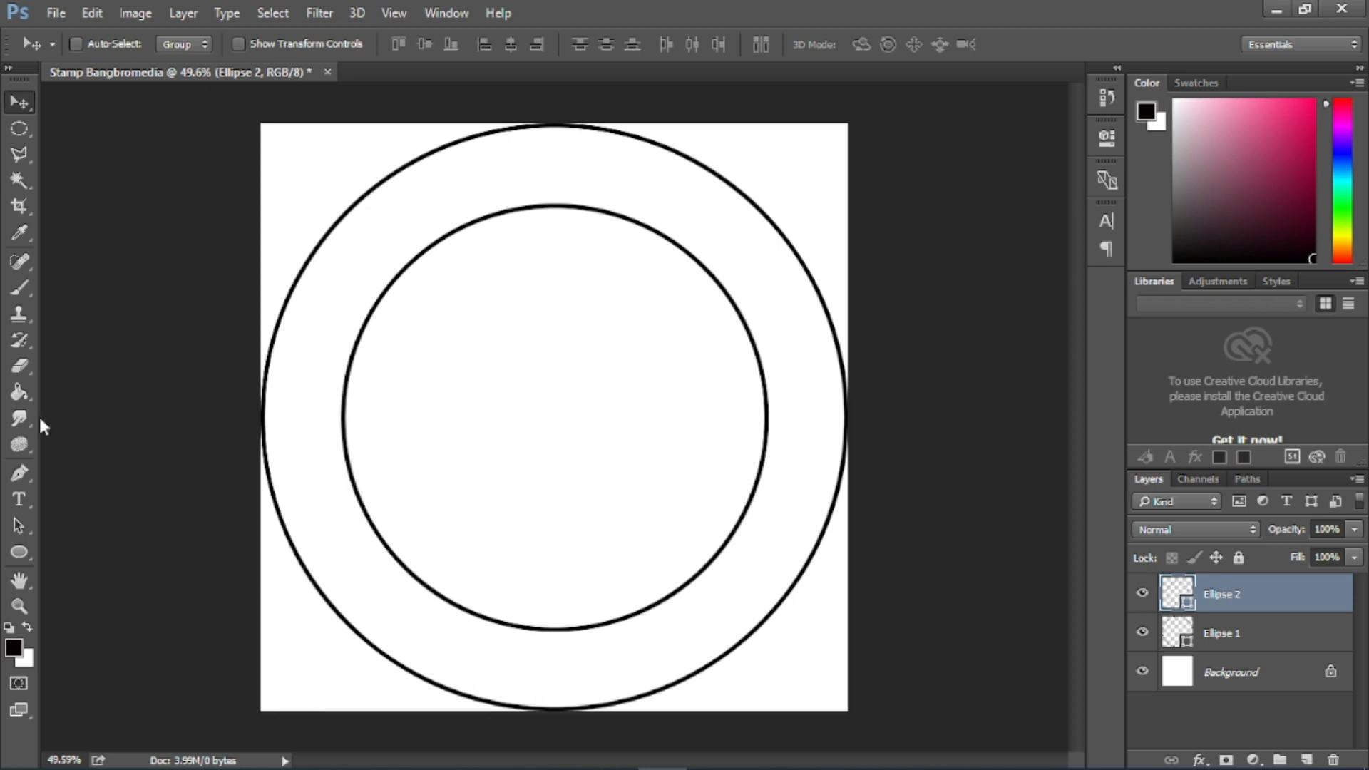
key("t")
left_click(602, 419)
type("B")
key("Escape")
left_click(631, 333)
left_click(19, 129)
- Add the text BBM on its own layer inside the inner circle
left_click(1306, 760)
left_click(20, 499)
left_click(426, 471)
type("BBM")
- Enlarge the BBM text to about 96 pt so it nearly spans the inner circle, and centre it there
left_click_drag(522, 469, 724, 547)
left_click_drag(426, 398, 380, 284)
left_click_drag(723, 546, 728, 567)
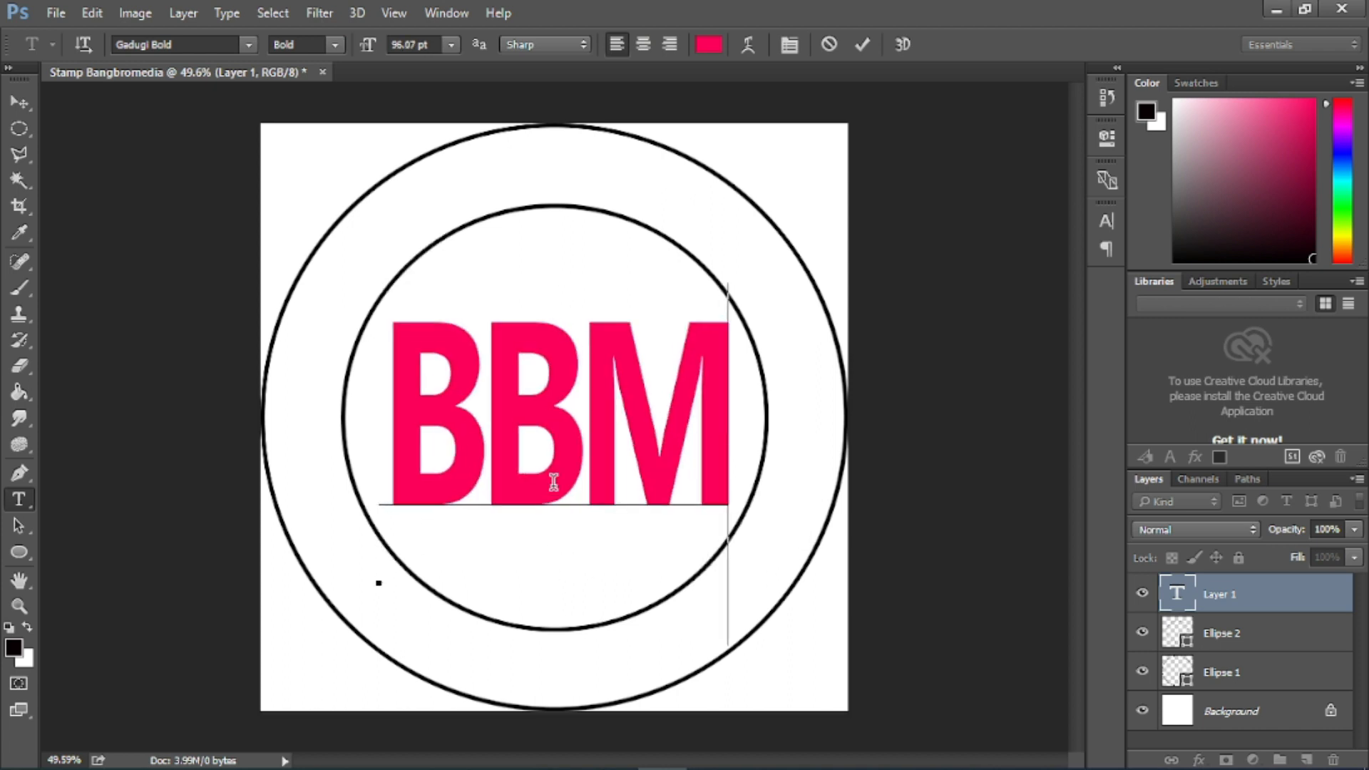
left_click(10, 122)
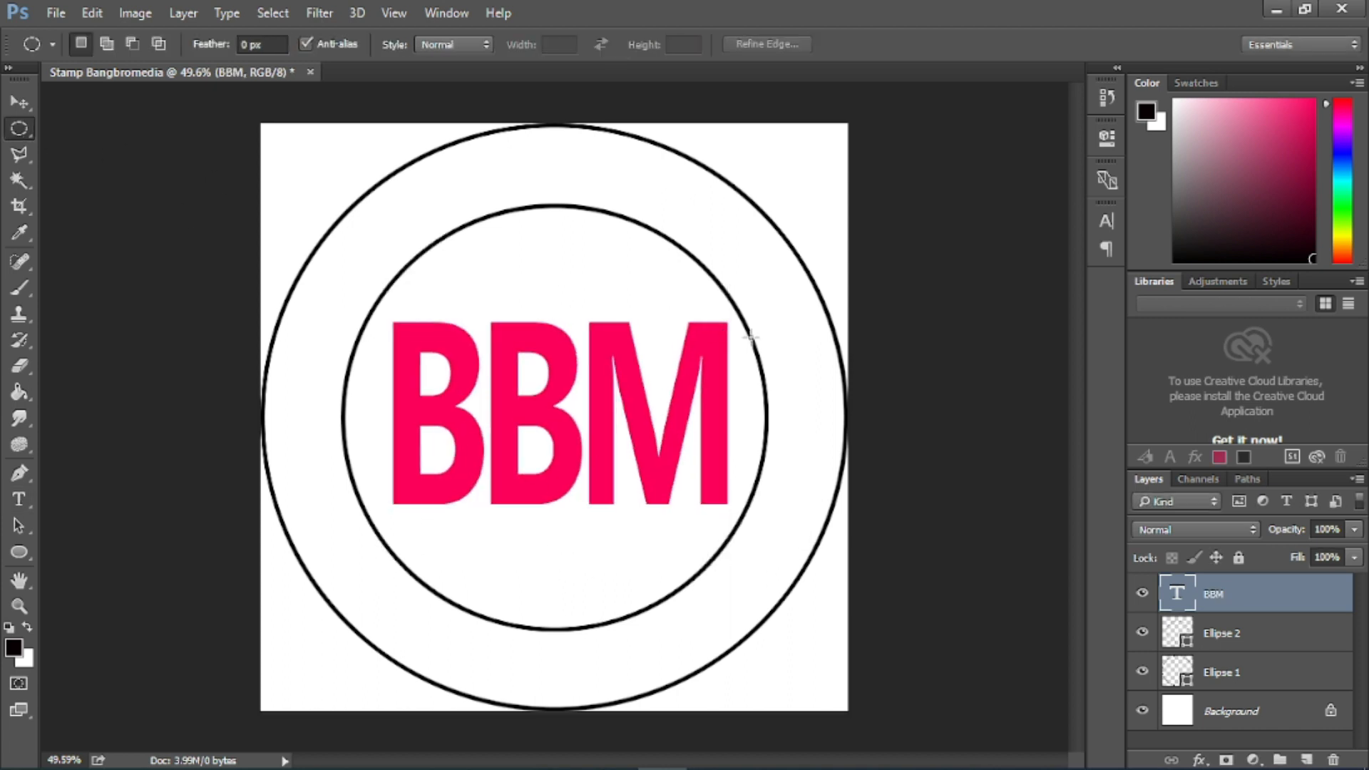
left_click(19, 103)
left_click_drag(525, 373, 519, 377)
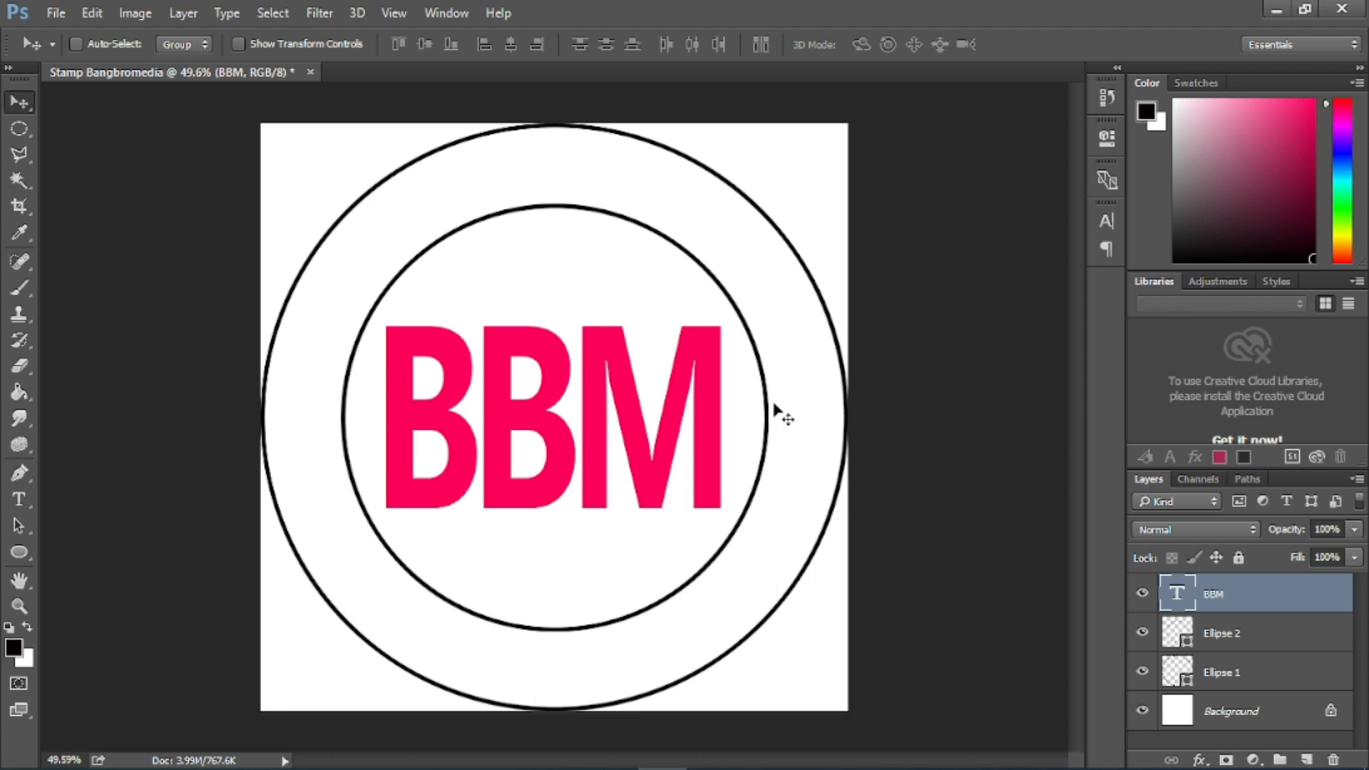
- Add the text BANG BRO MEDIA in 25 pt Gadugi Bold along the outside of the Ellipse 2 path
left_click(1258, 637)
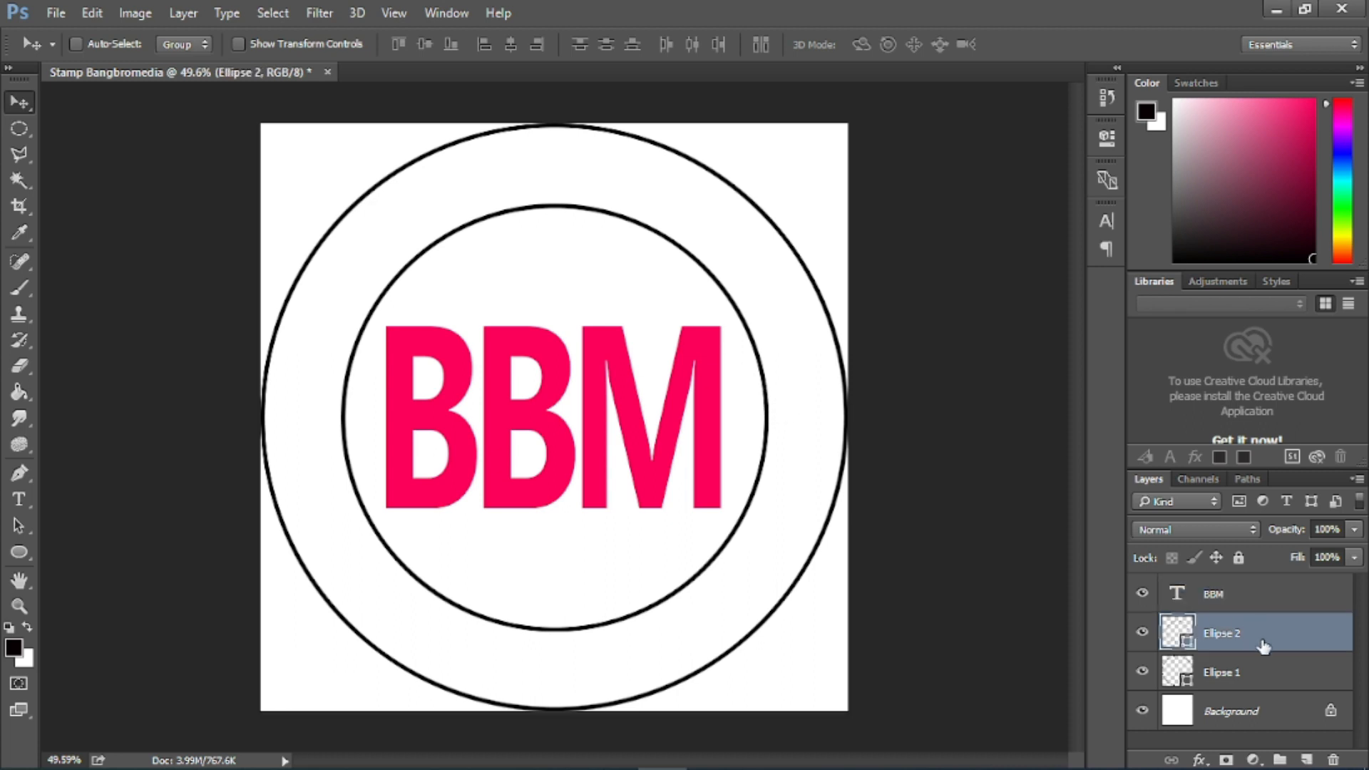
left_click(17, 500)
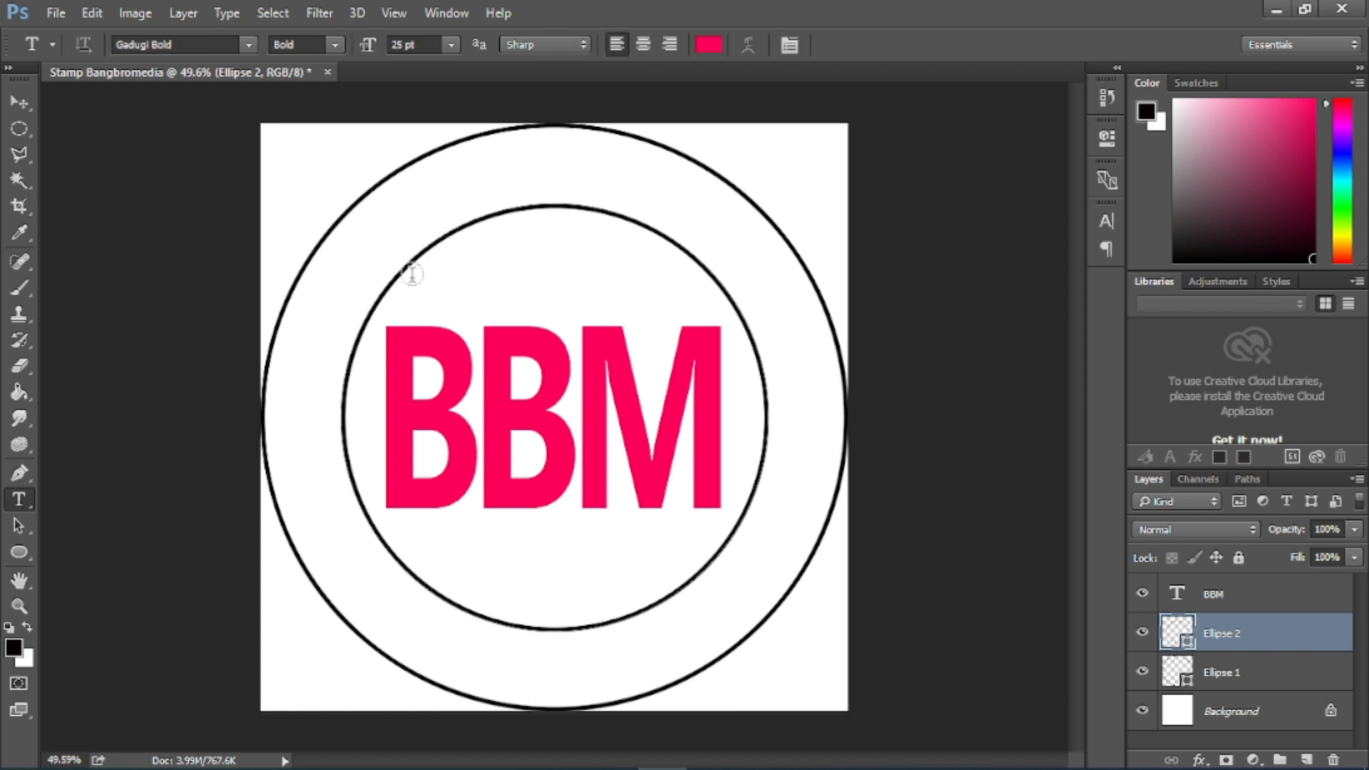
left_click(544, 204)
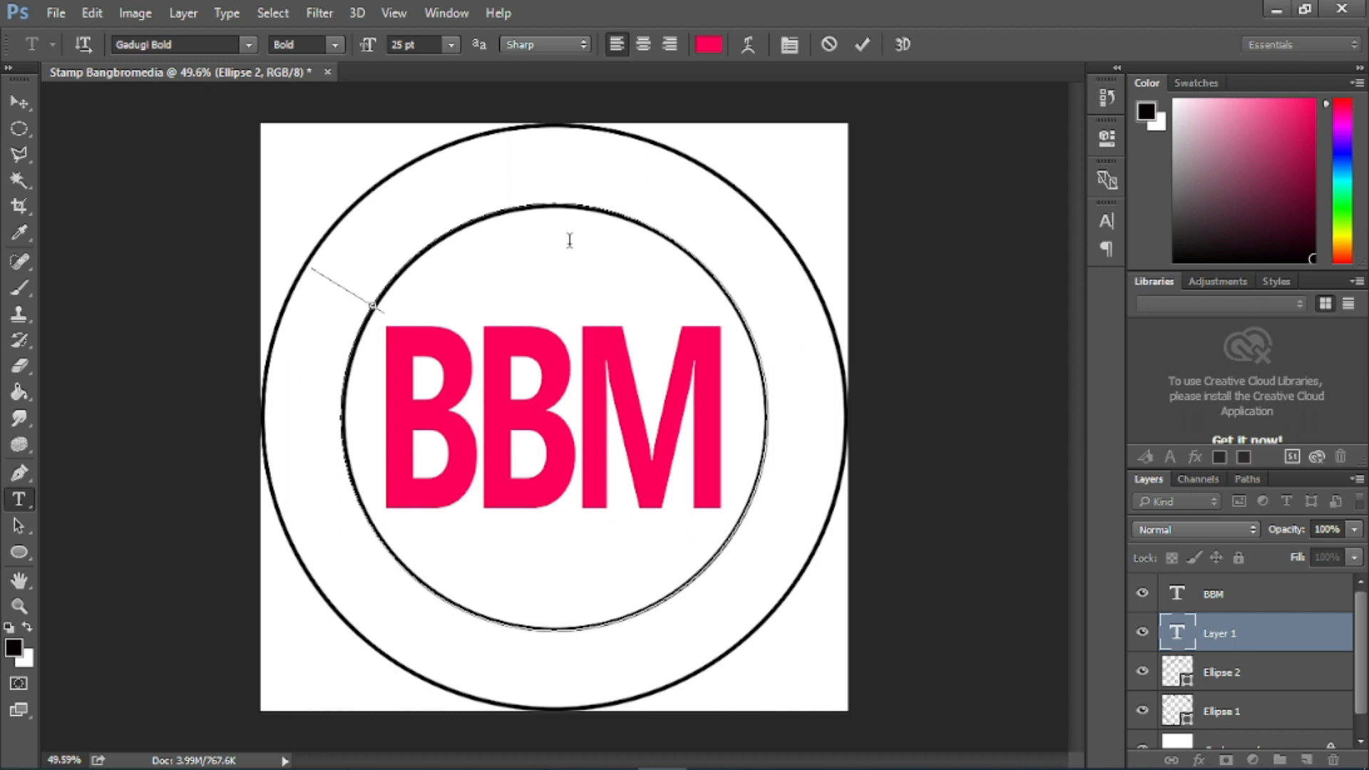
type("BANG")
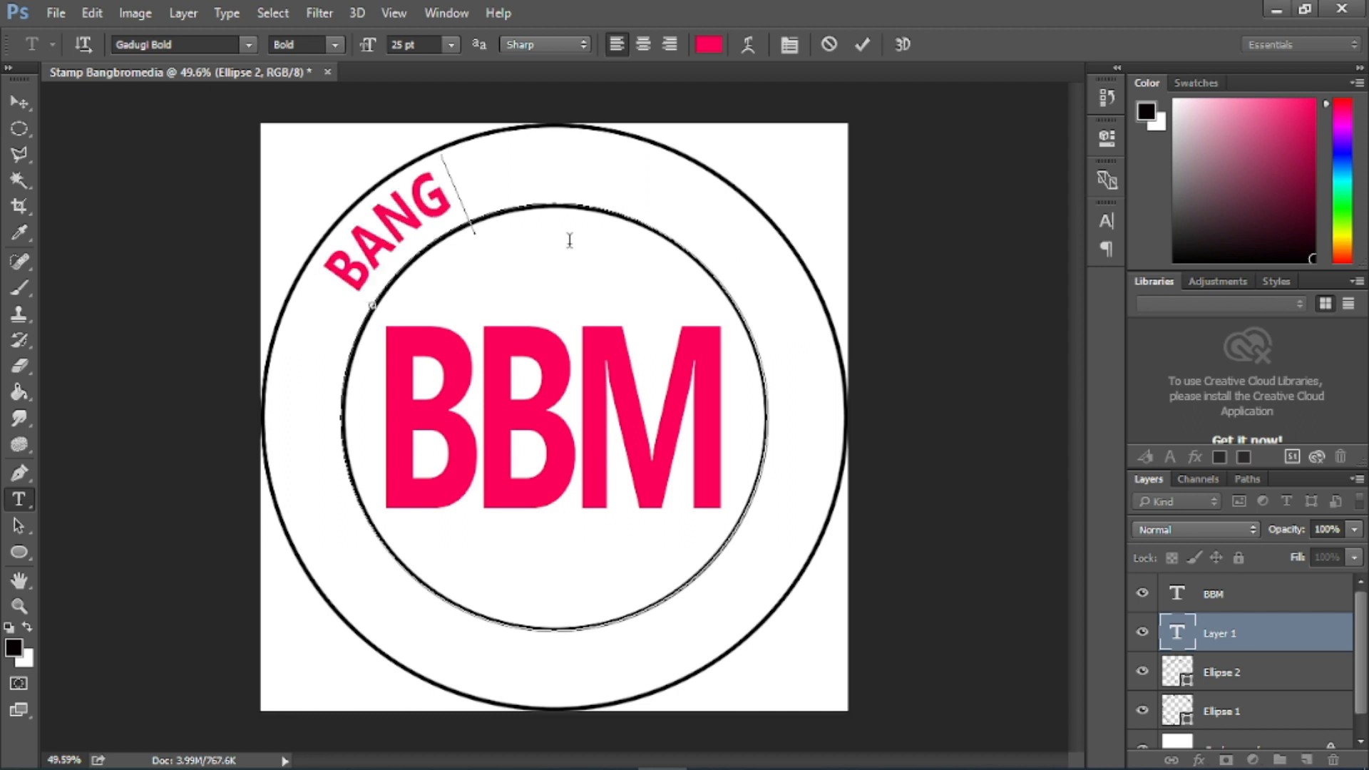
type(" BRO MEDIA")
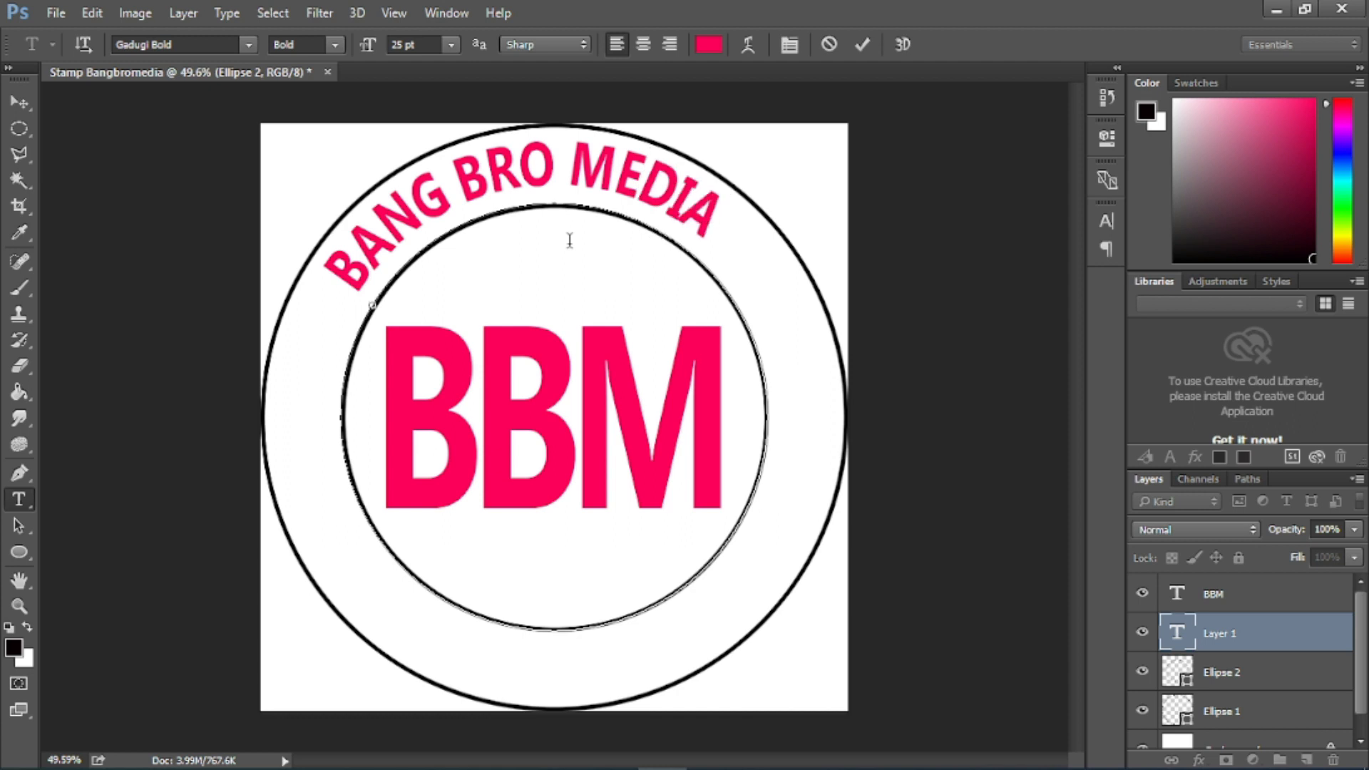
left_click(862, 44)
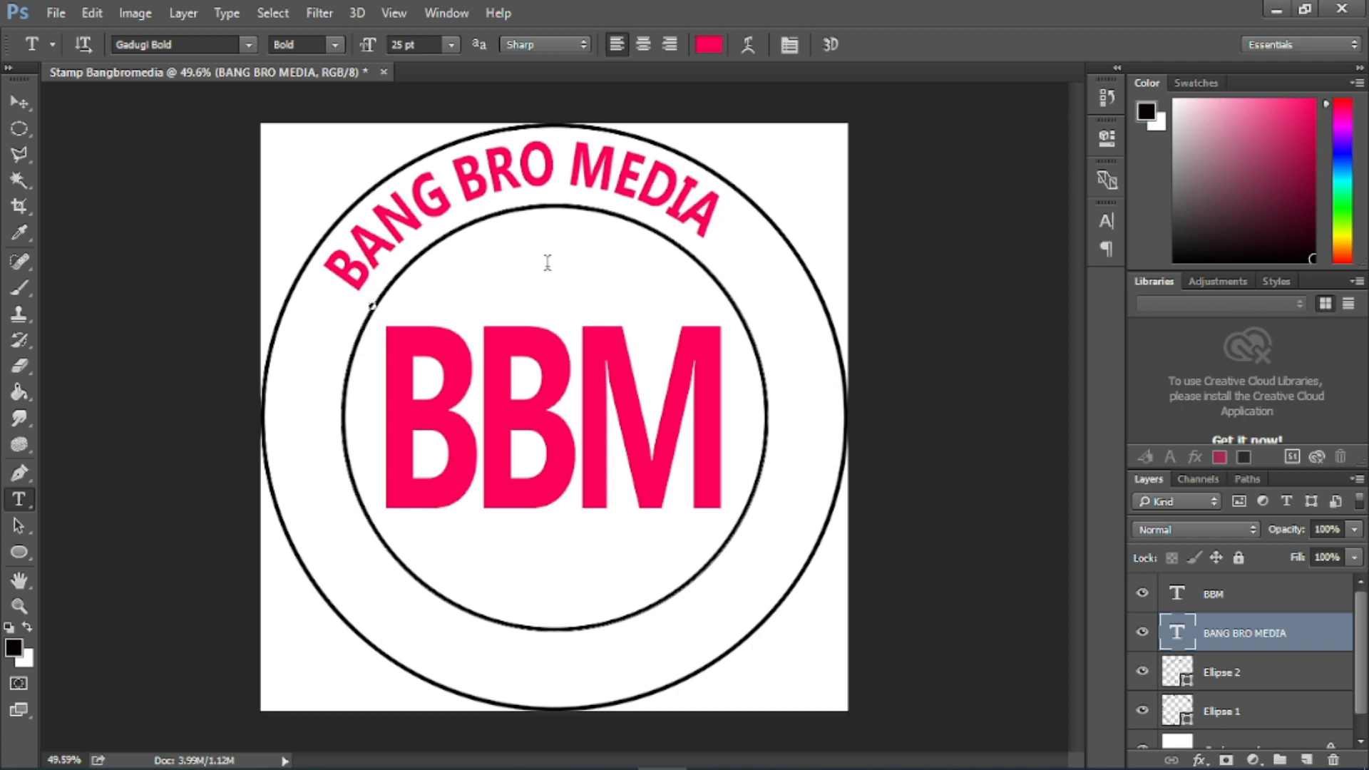
- Slide the BANG BRO MEDIA text slightly clockwise along its circular path with the Path Selection Tool
left_click(19, 531)
left_click(88, 539)
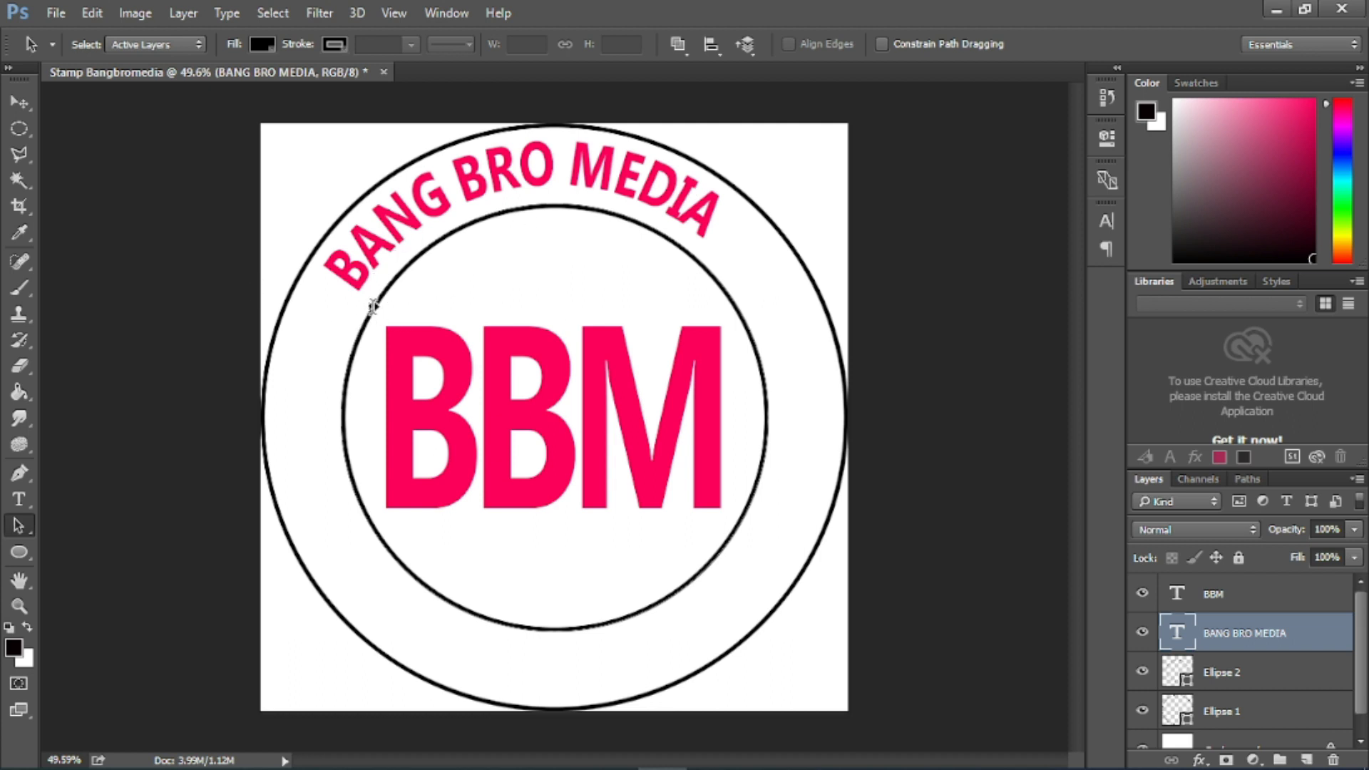
left_click_drag(372, 306, 394, 285)
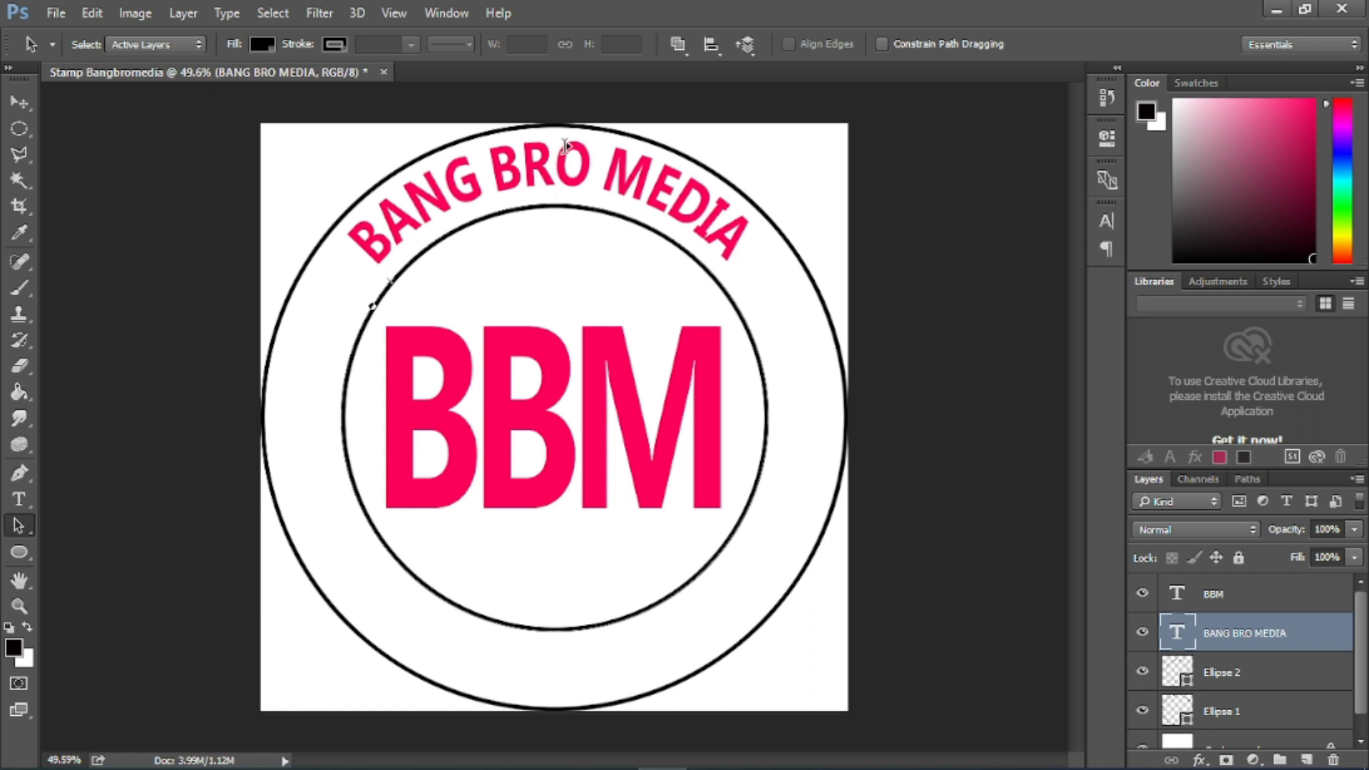
- Change the font of the BANG BRO MEDIA text to Elephant Regular
scroll(556, 164, "up", 2)
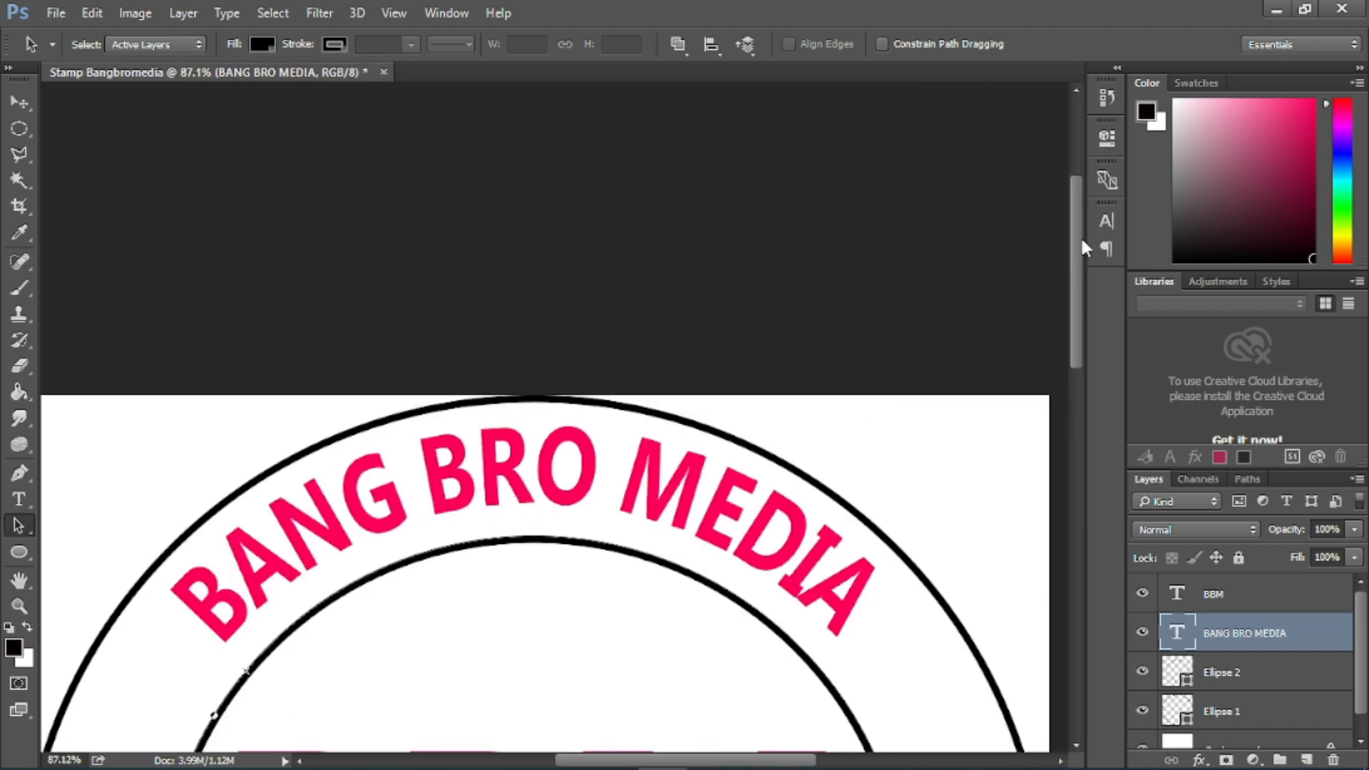
scroll(1083, 247, "down", 3)
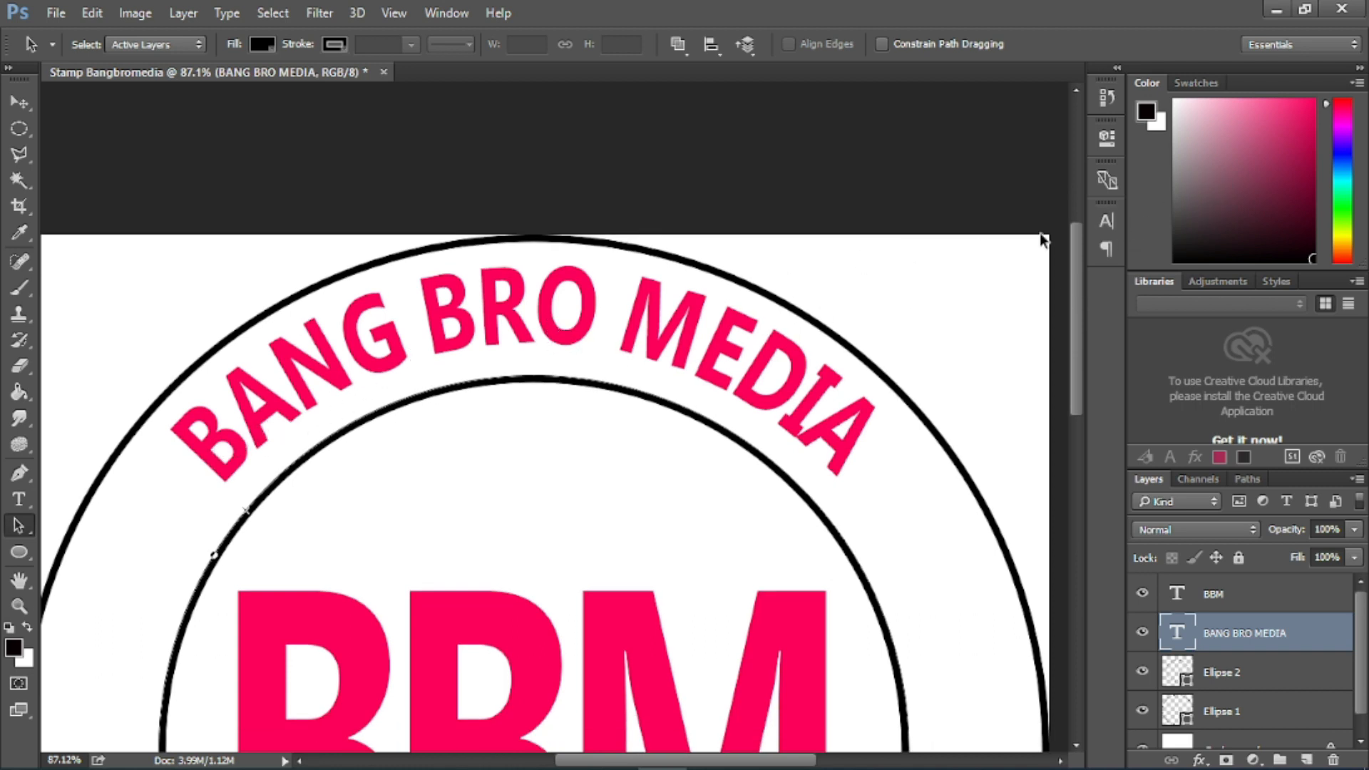
left_click(19, 499)
left_click(1107, 180)
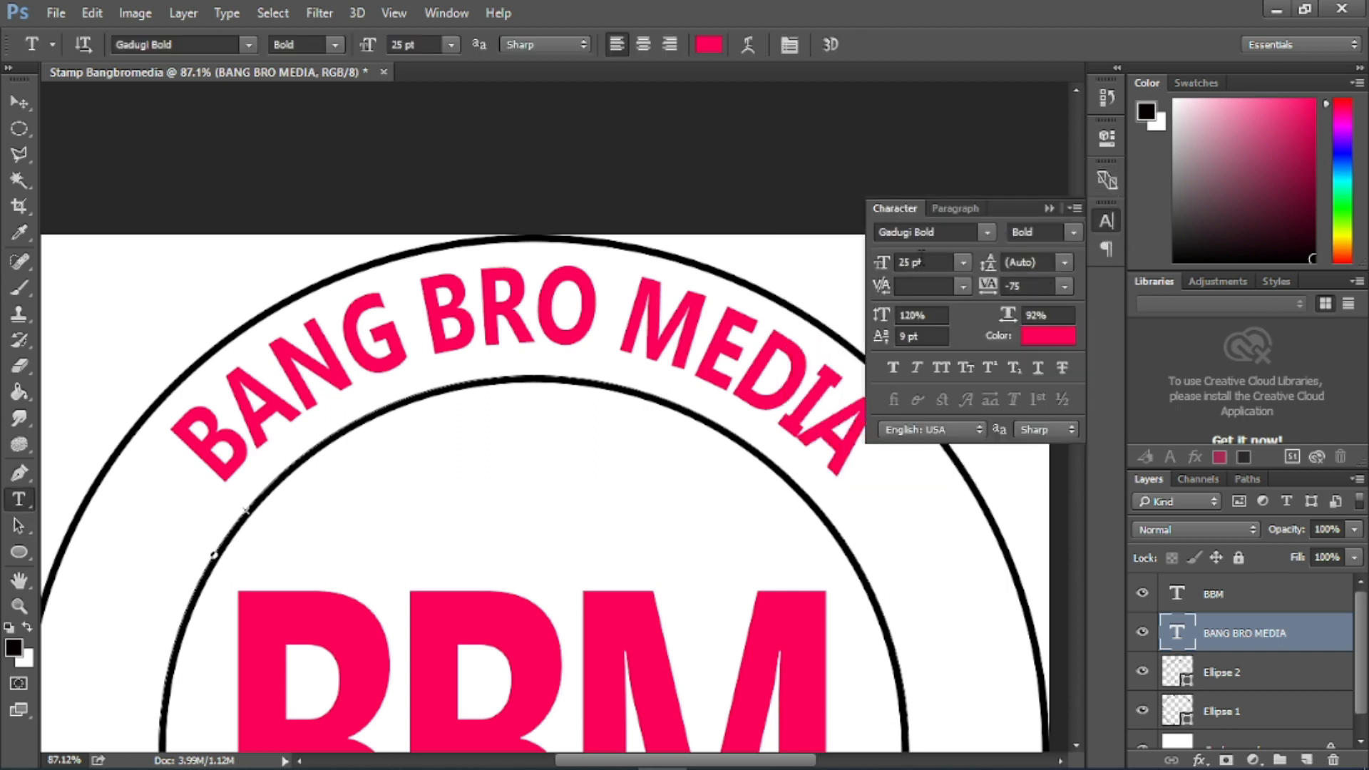
left_click(985, 231)
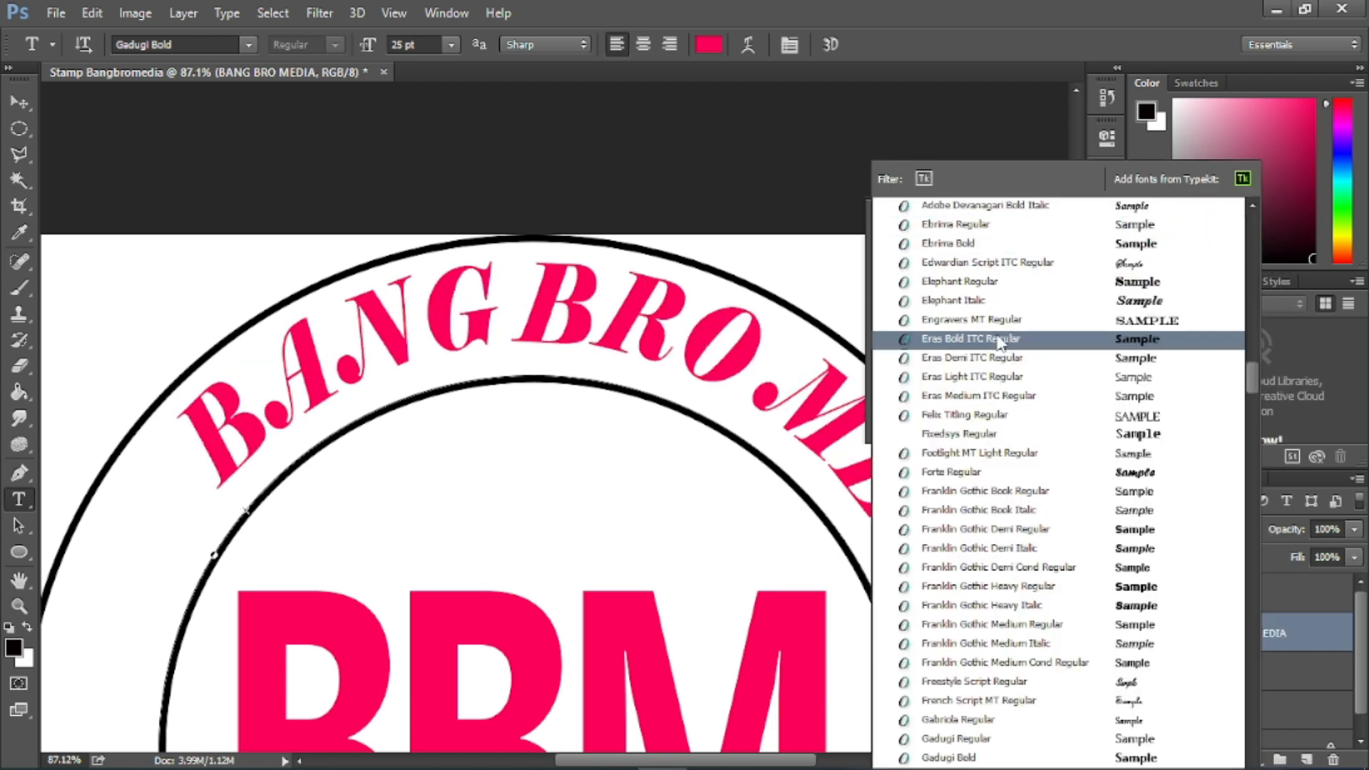
scroll(1133, 234, "down", 3)
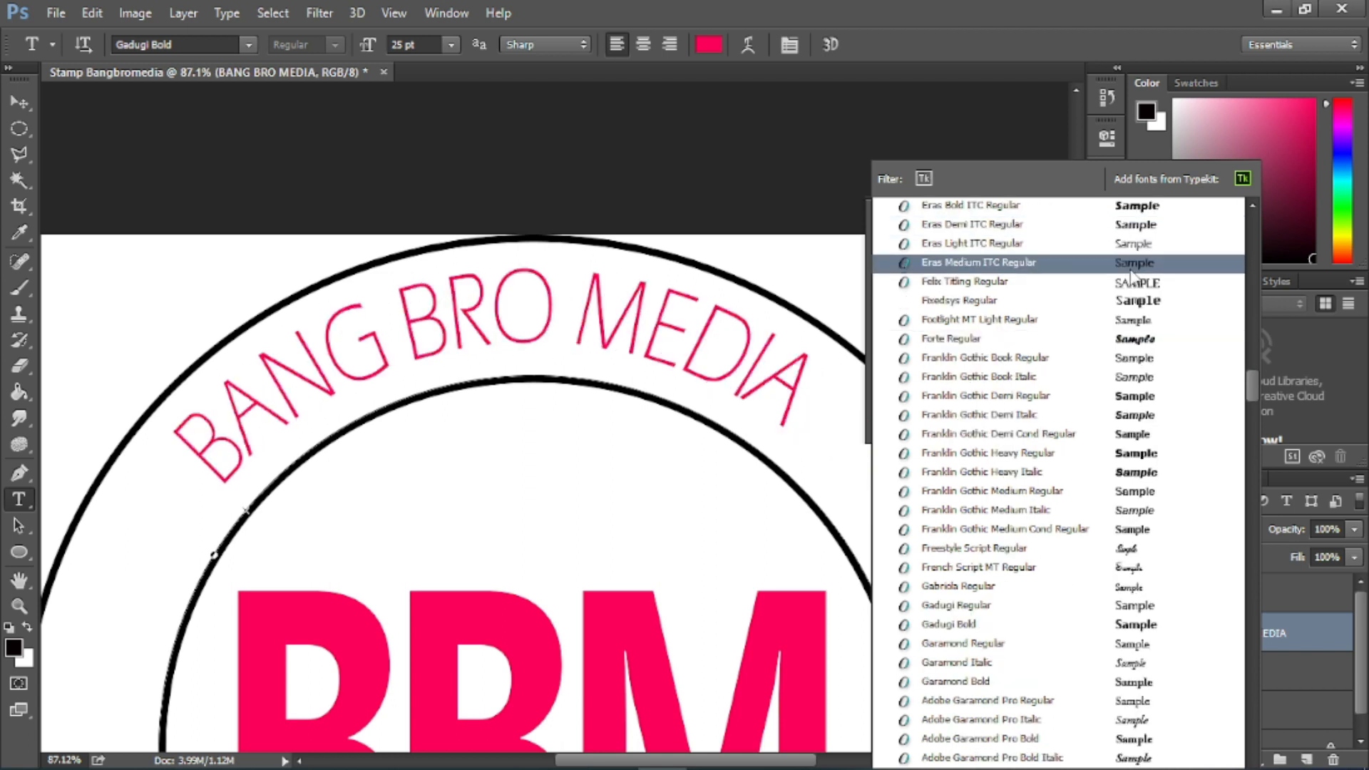
scroll(1133, 271, "up", 2)
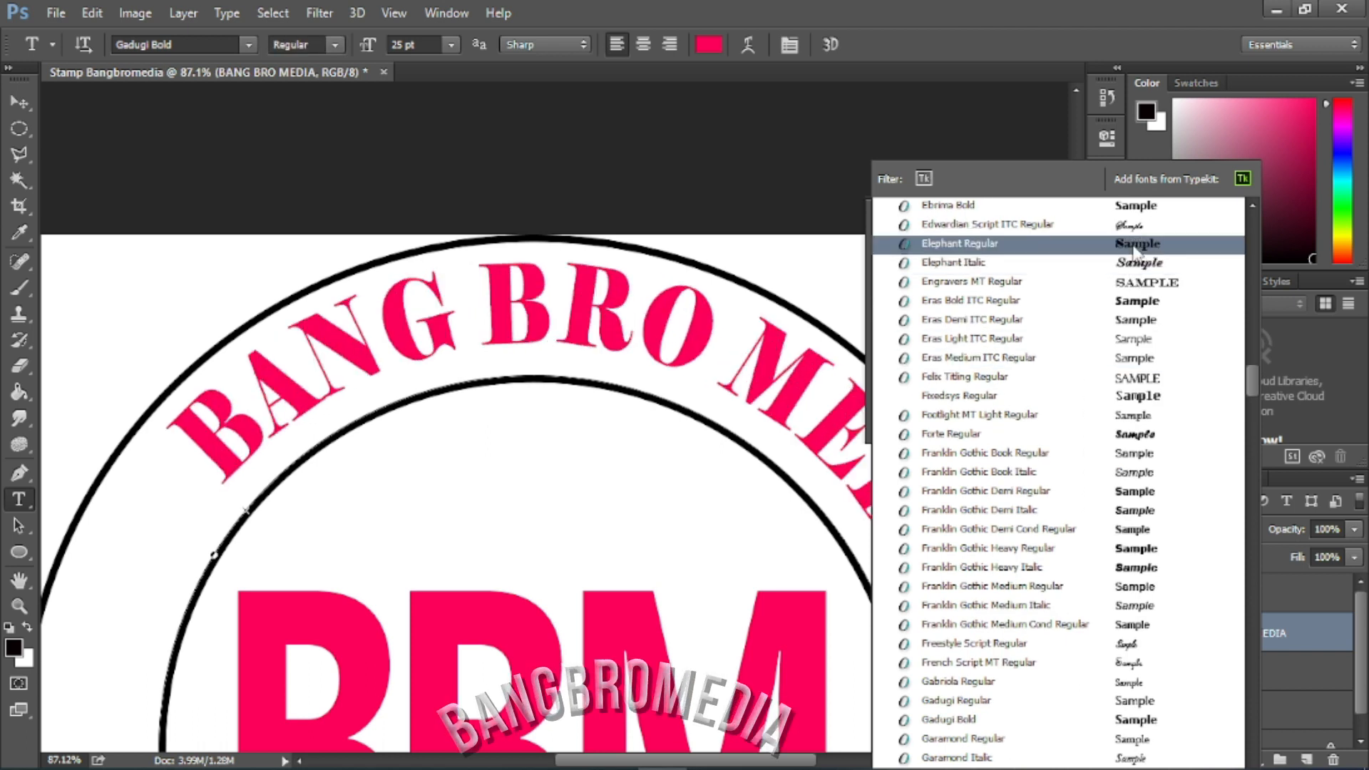
left_click(1135, 246)
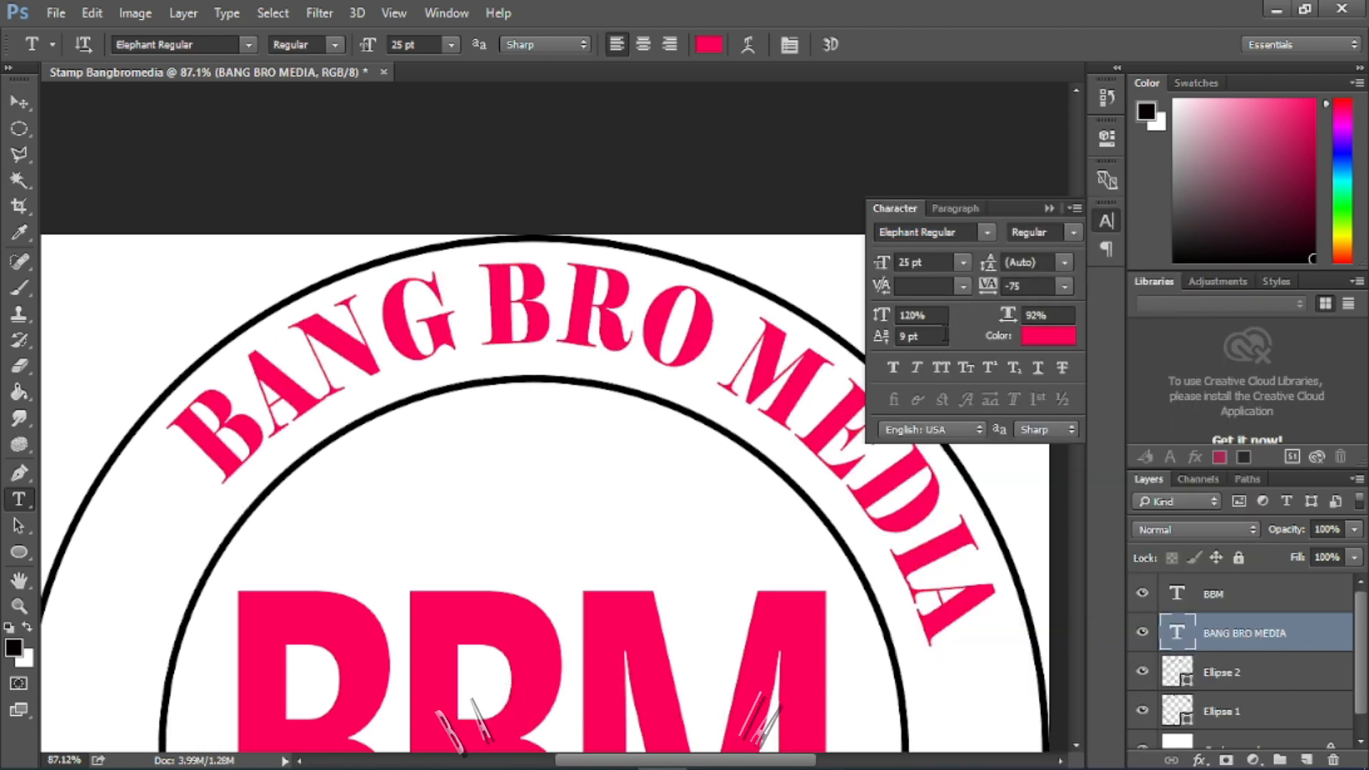
- Set the tracking of the BANG BRO MEDIA text to 65
left_click(1063, 289)
left_click(1038, 288)
left_click(1035, 289)
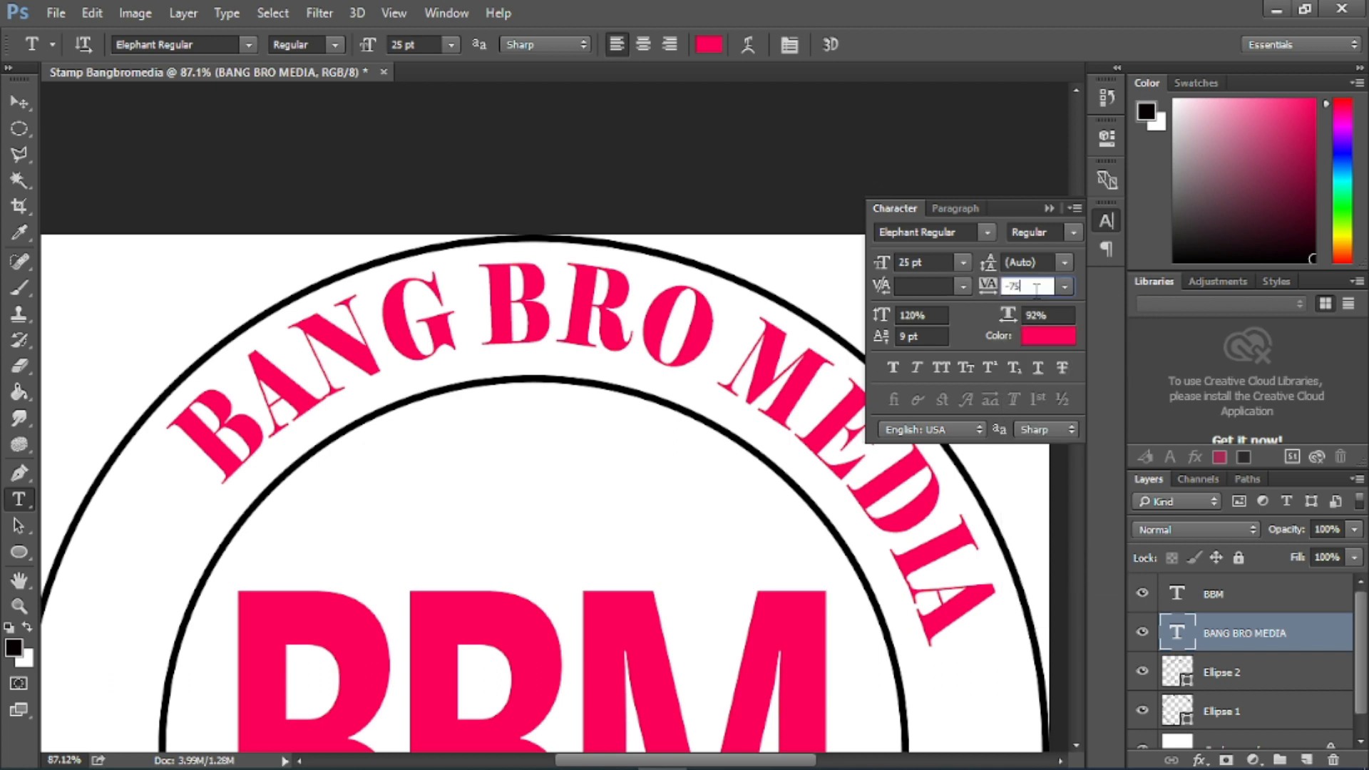
key("Down")
key("Down")
key("Down")
key("Down")
key("Down")
key("Down")
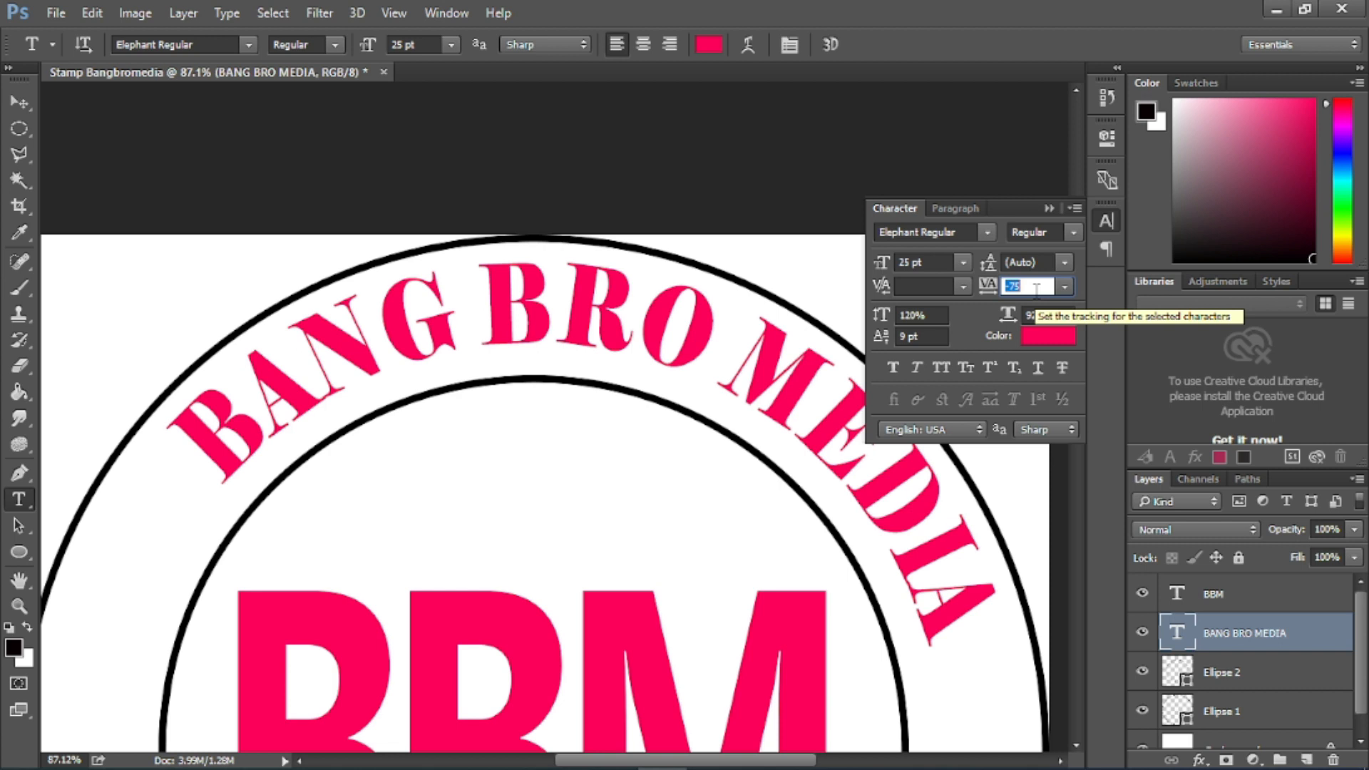
type("65")
key("Return")
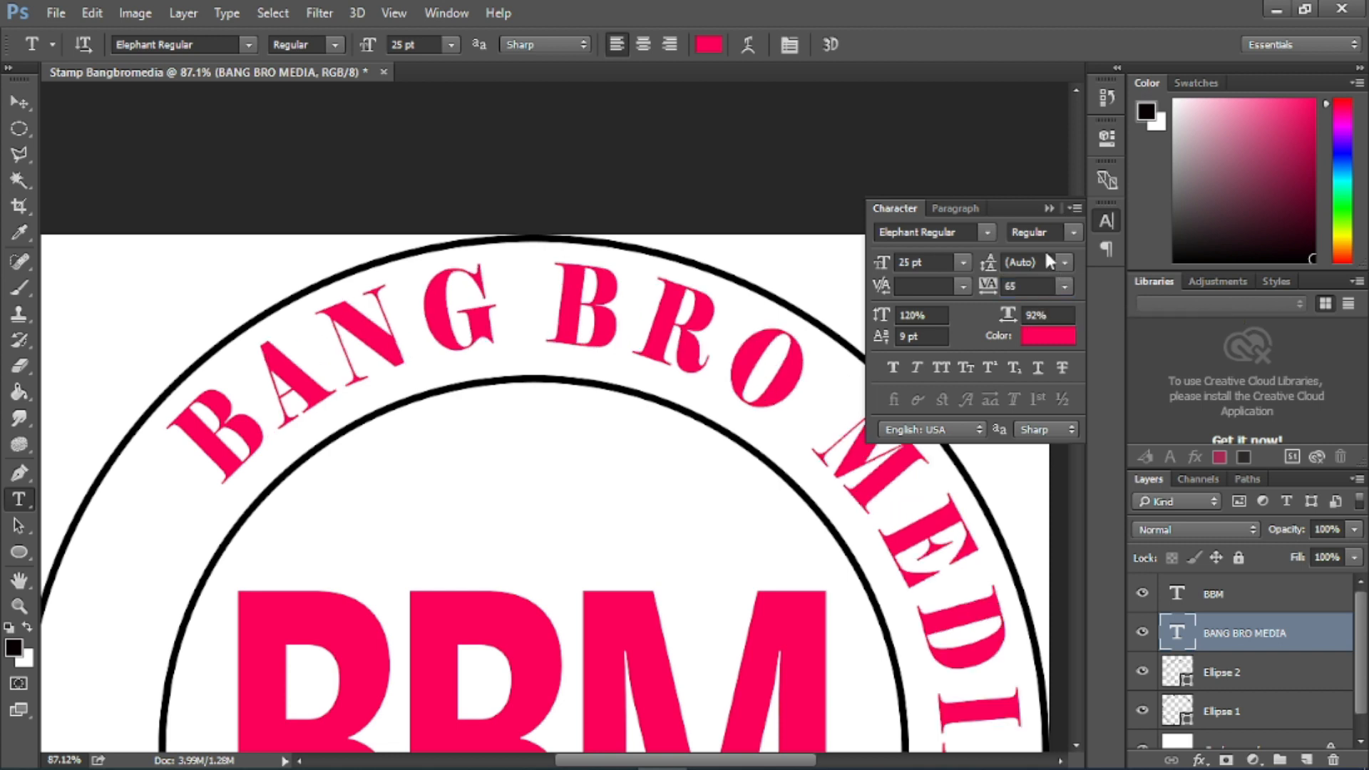
left_click(1107, 221)
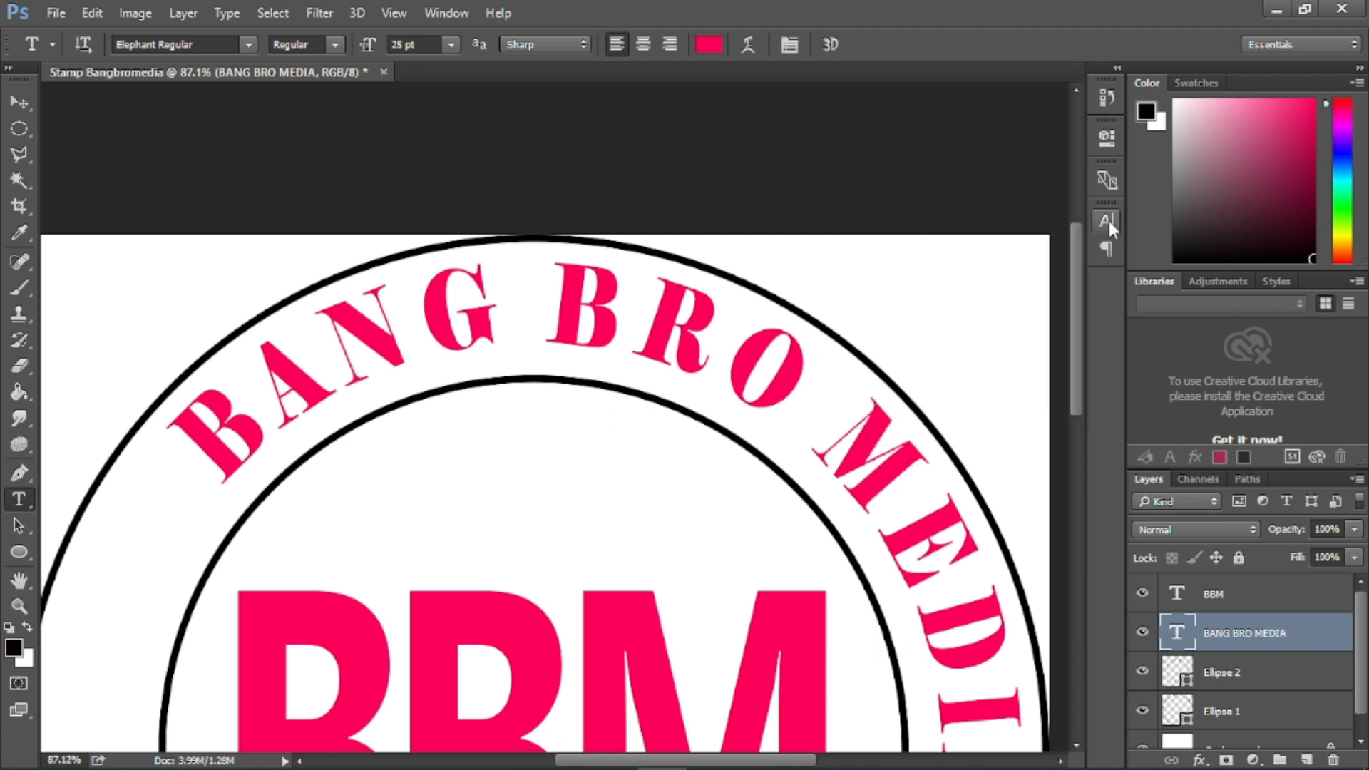
- Slide the BANG BRO MEDIA text counterclockwise along its path until it is centred over the top of the ring
scroll(645, 275, "down", 4)
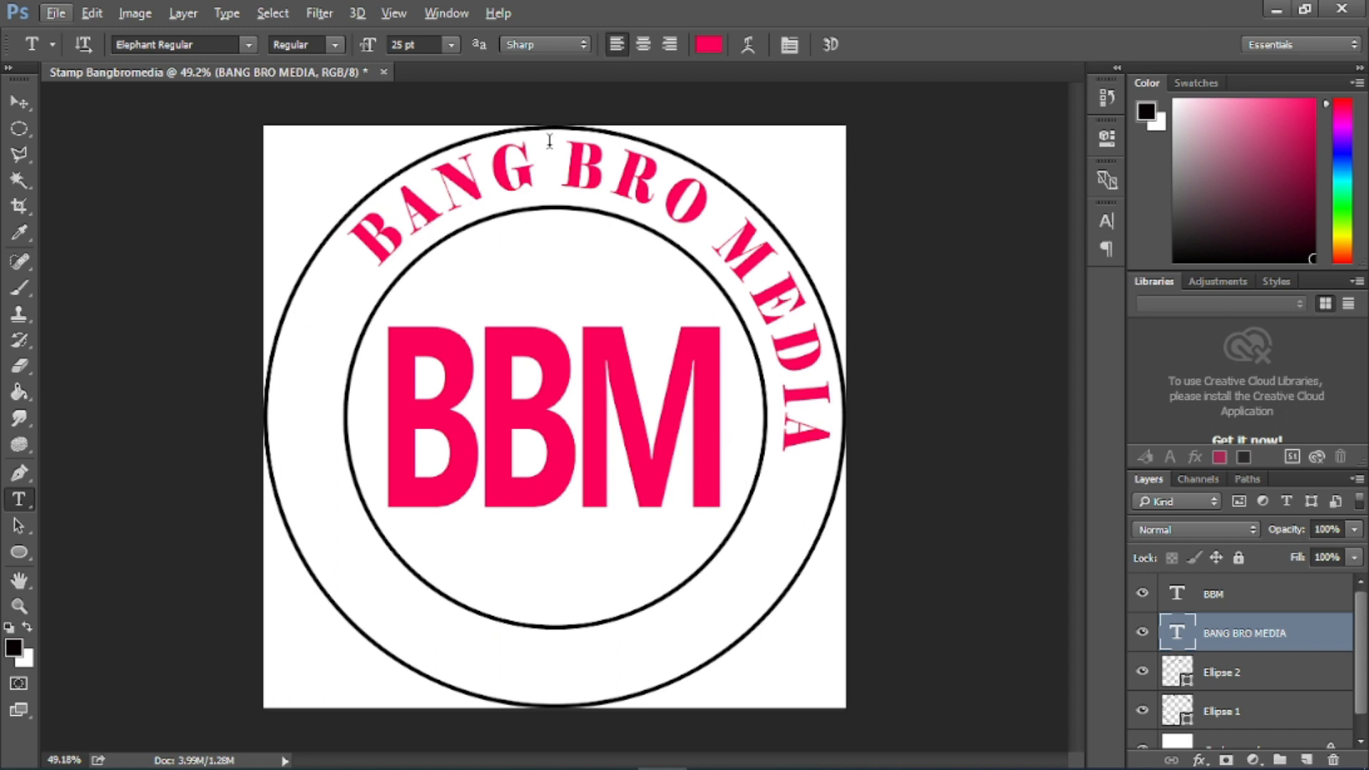
left_click(19, 528)
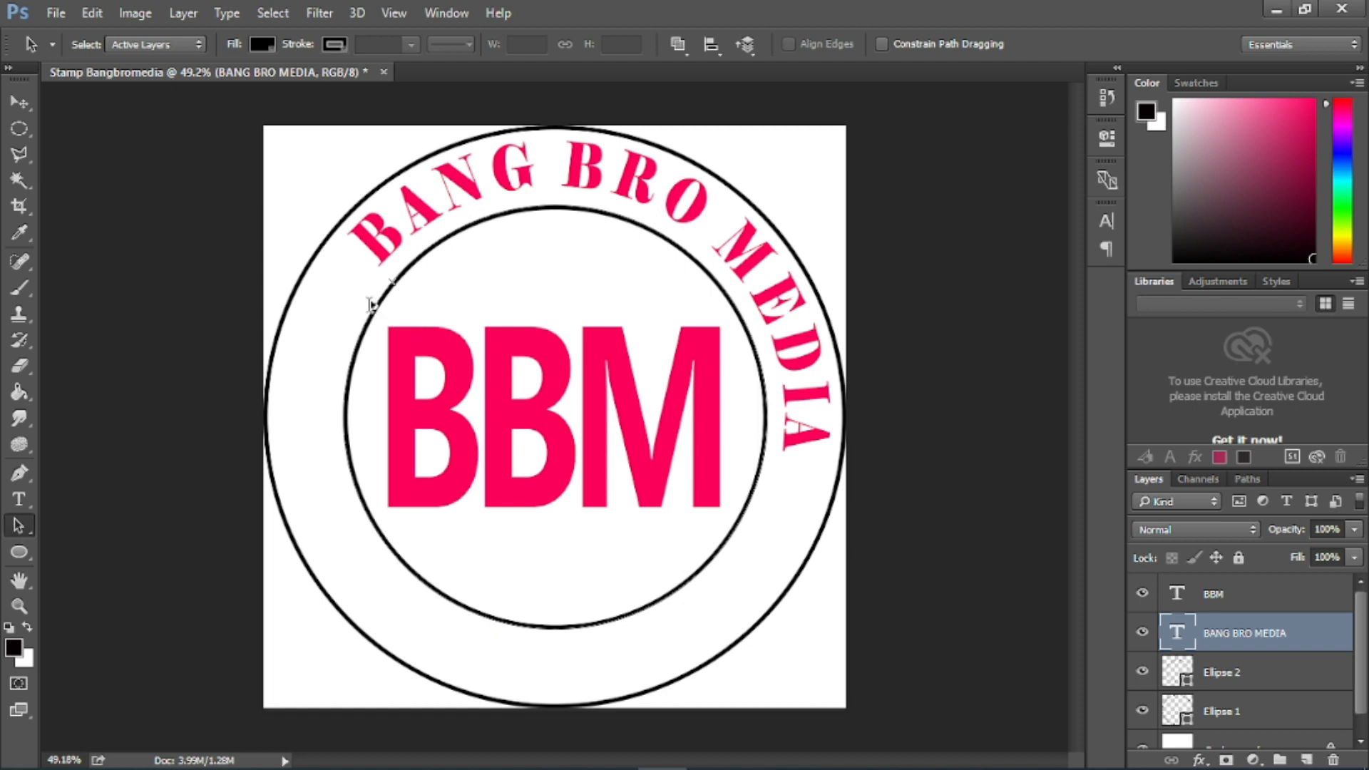
left_click_drag(369, 296, 345, 366)
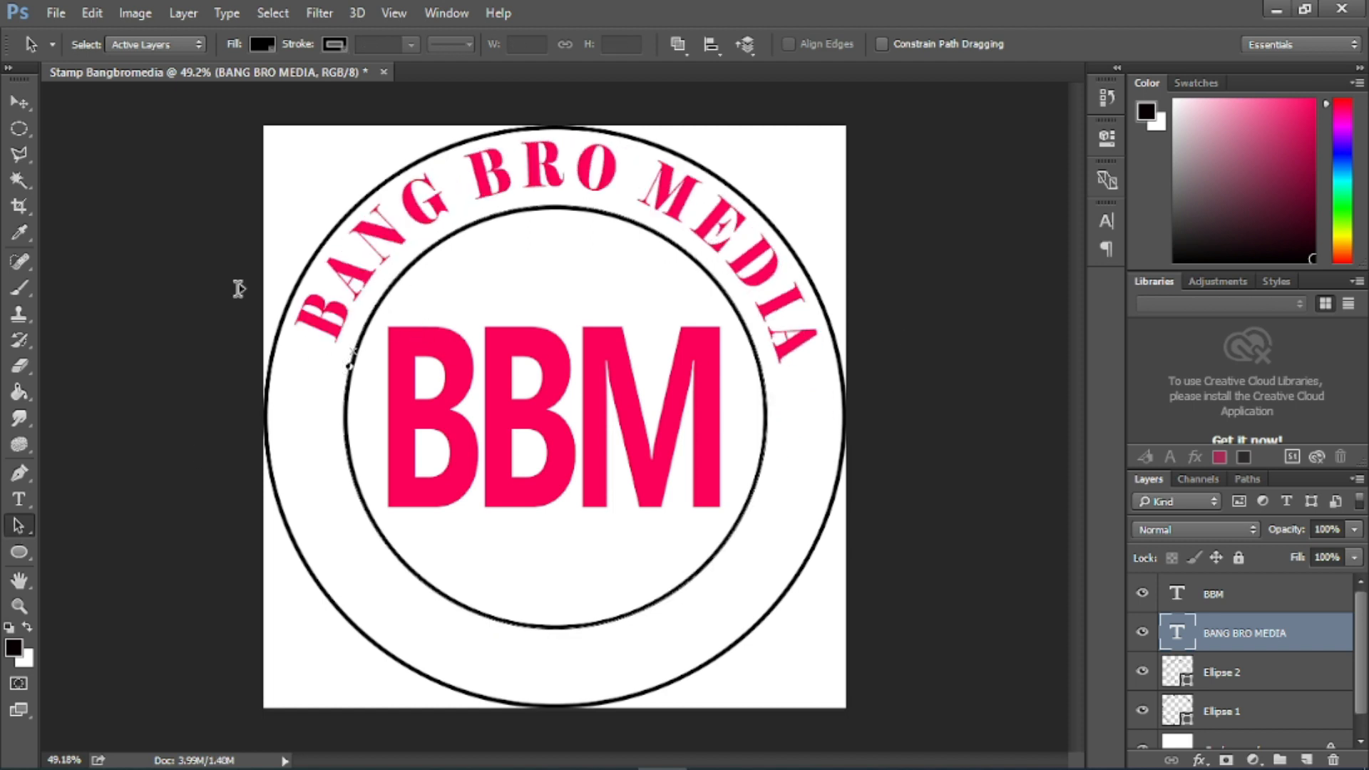
- Set the baseline shift of the BANG BRO MEDIA text to 7 pt so it sits midway between the two circles
key("t")
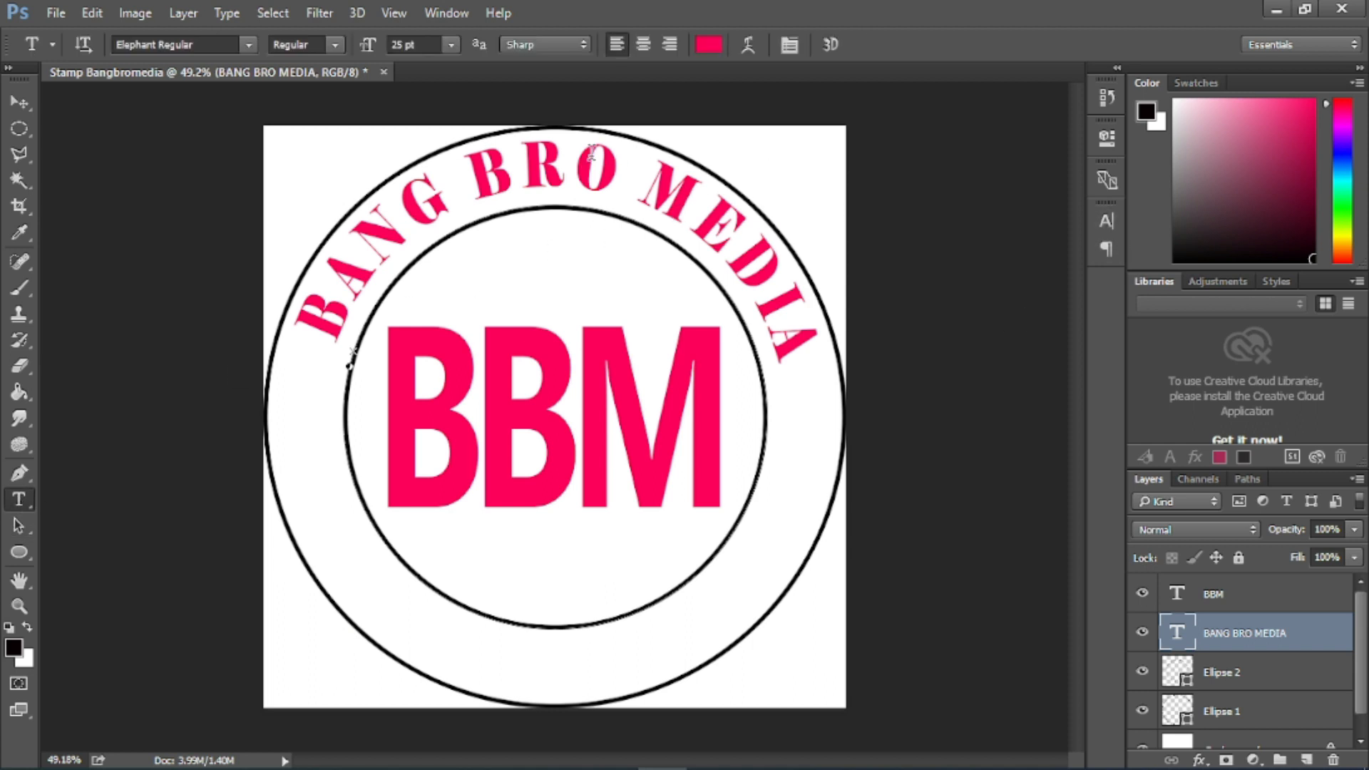
scroll(617, 146, "up", 2)
left_click(1106, 223)
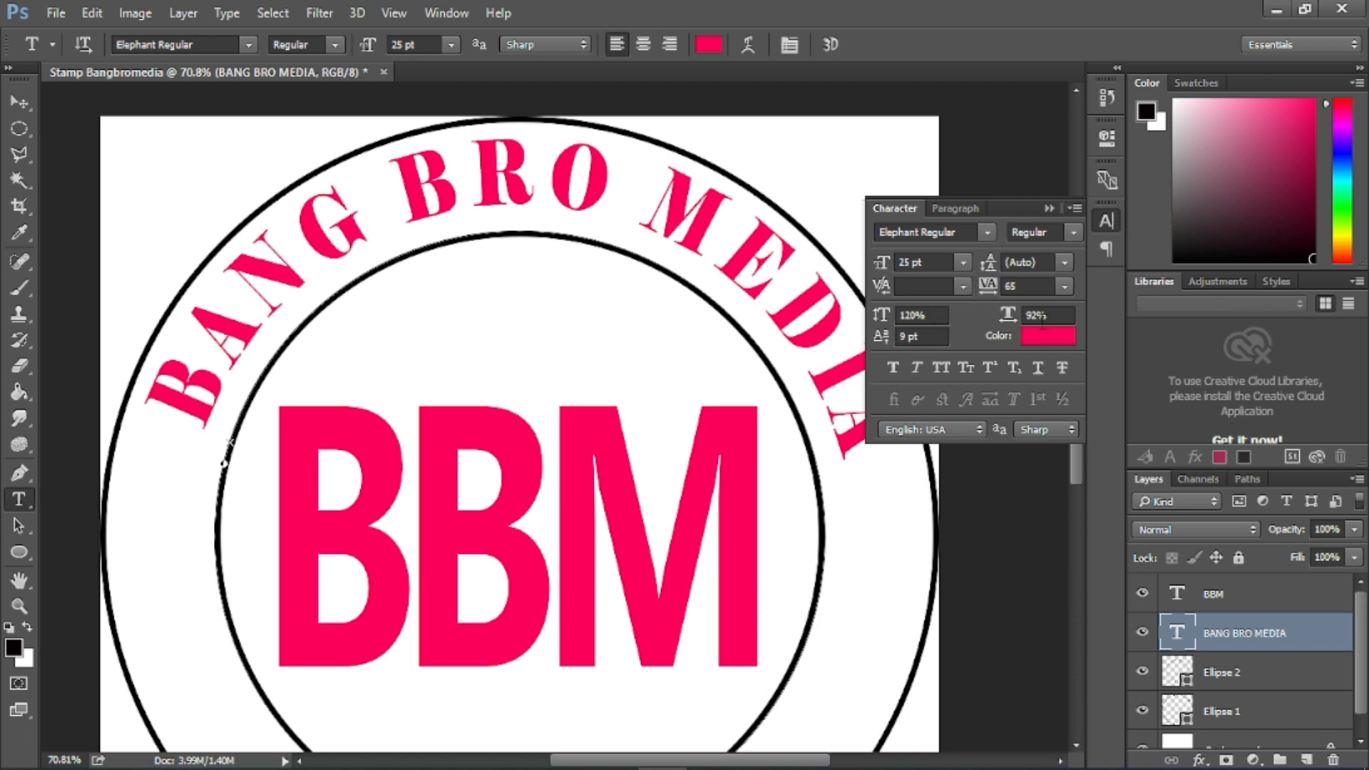
left_click(934, 340)
type("11")
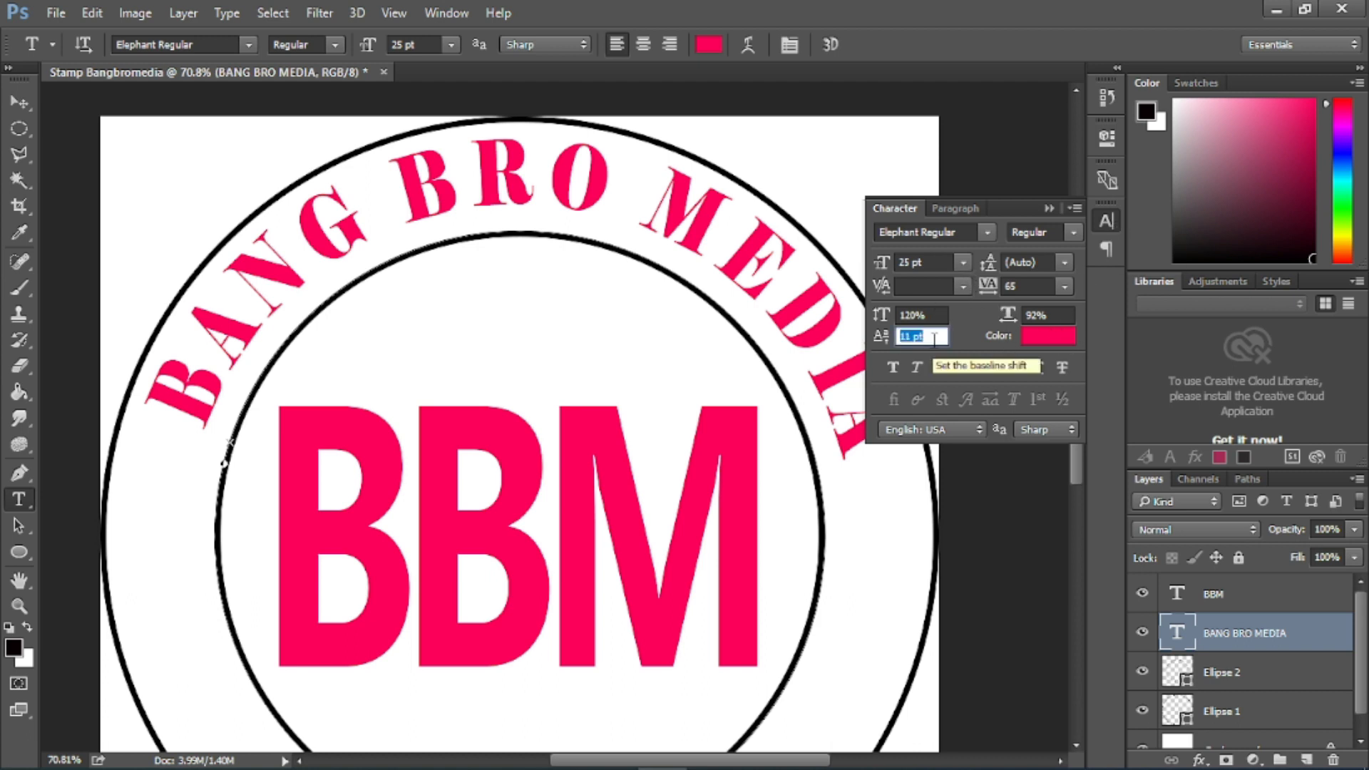
key("Return")
left_click(933, 337)
key("Down")
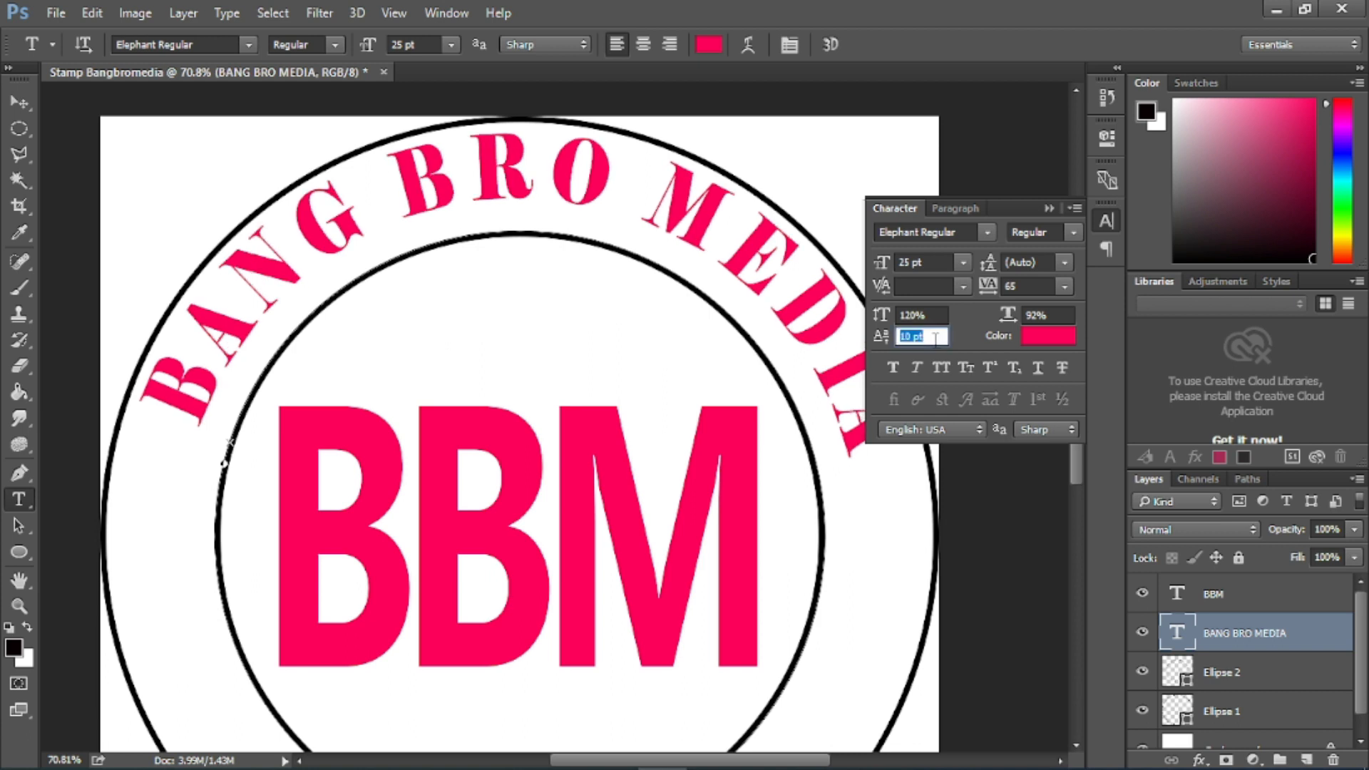
key("Return")
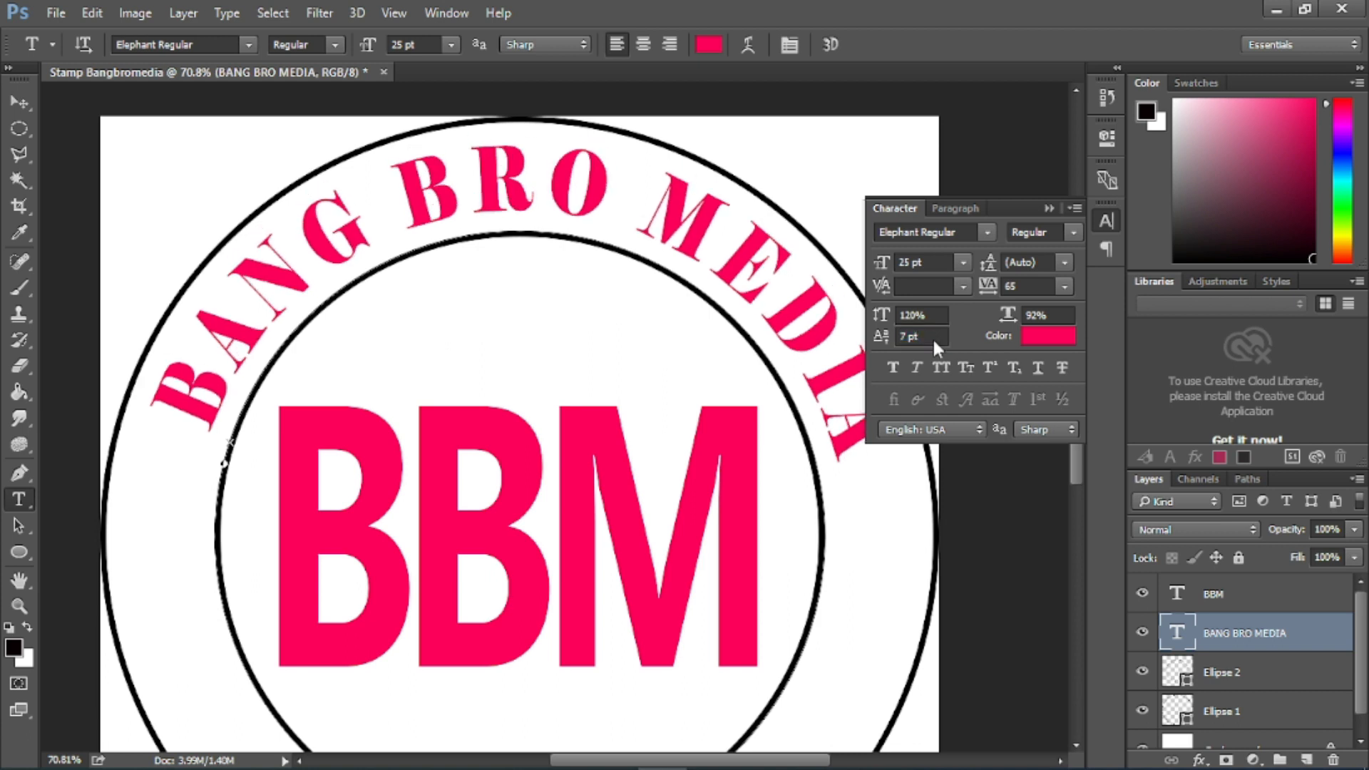
- Set the baseline shift of the BANG BRO MEDIA text to 8 pt and close the character settings
left_click(934, 339)
key("Return")
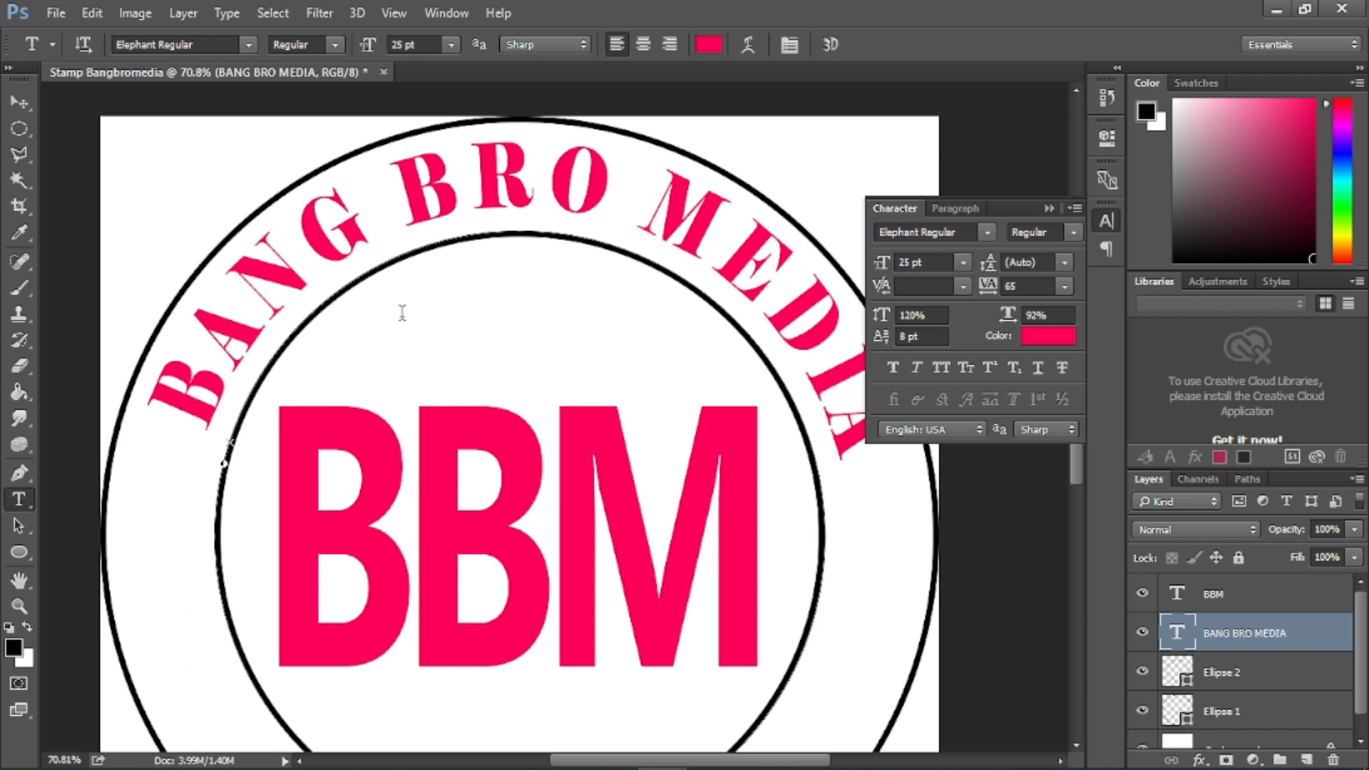
left_click(1105, 219)
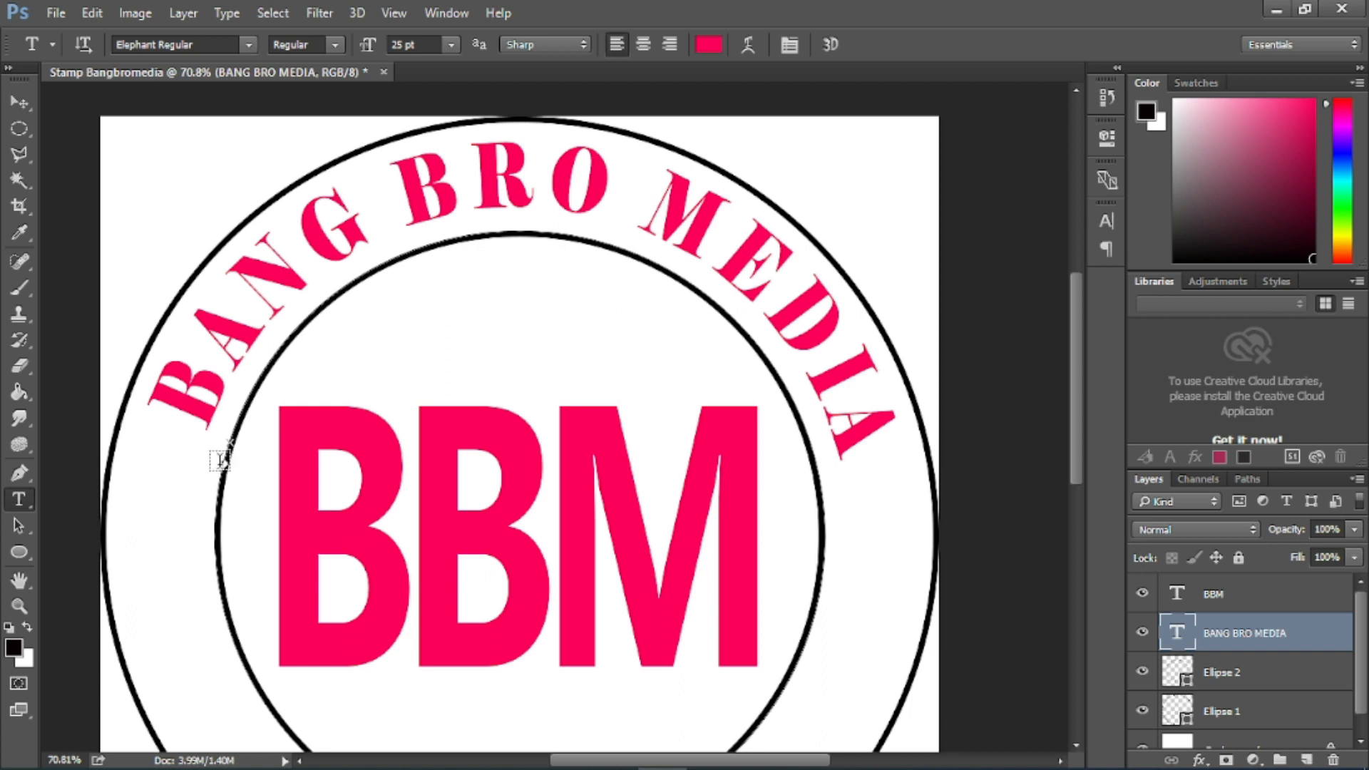
- Slide the BANG BRO MEDIA text slightly counterclockwise along its path to centre it over the ring
left_click(25, 526)
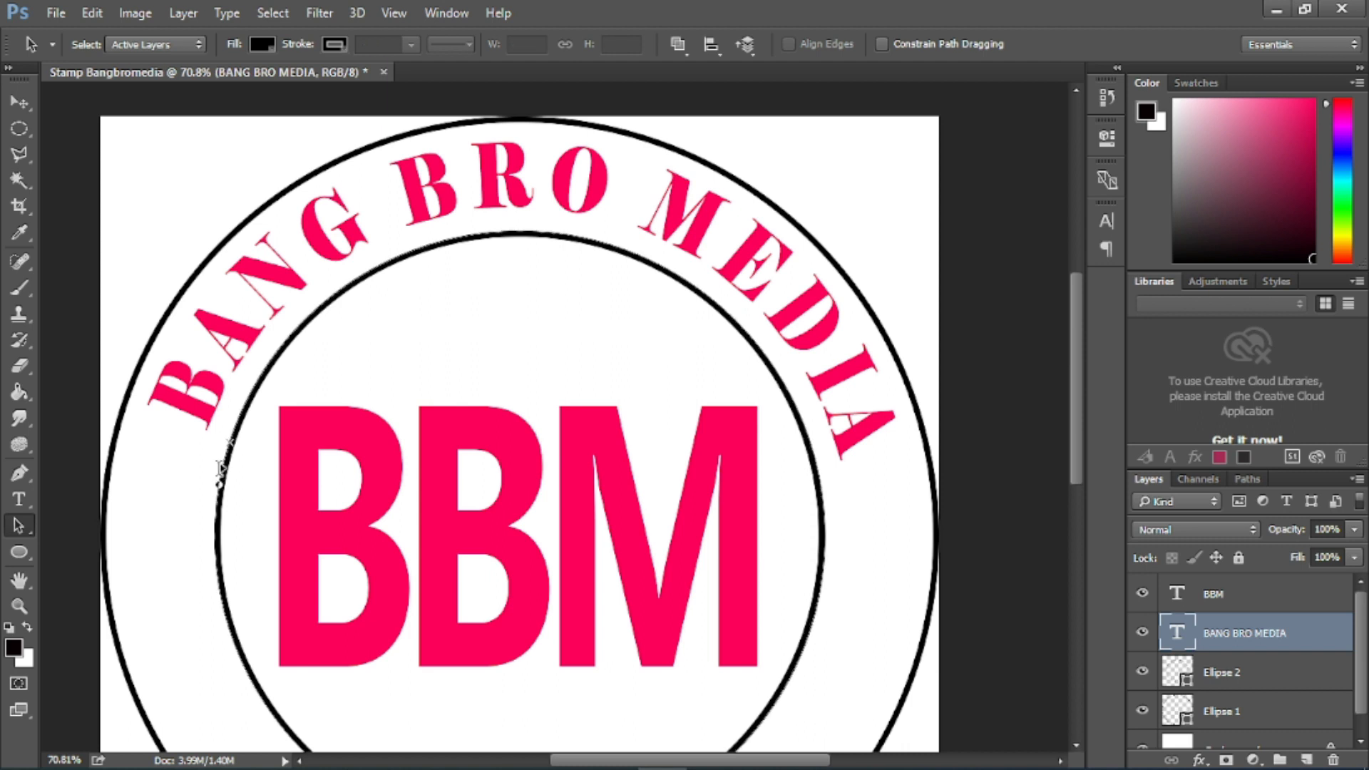
left_click_drag(230, 446, 226, 462)
left_click(226, 460)
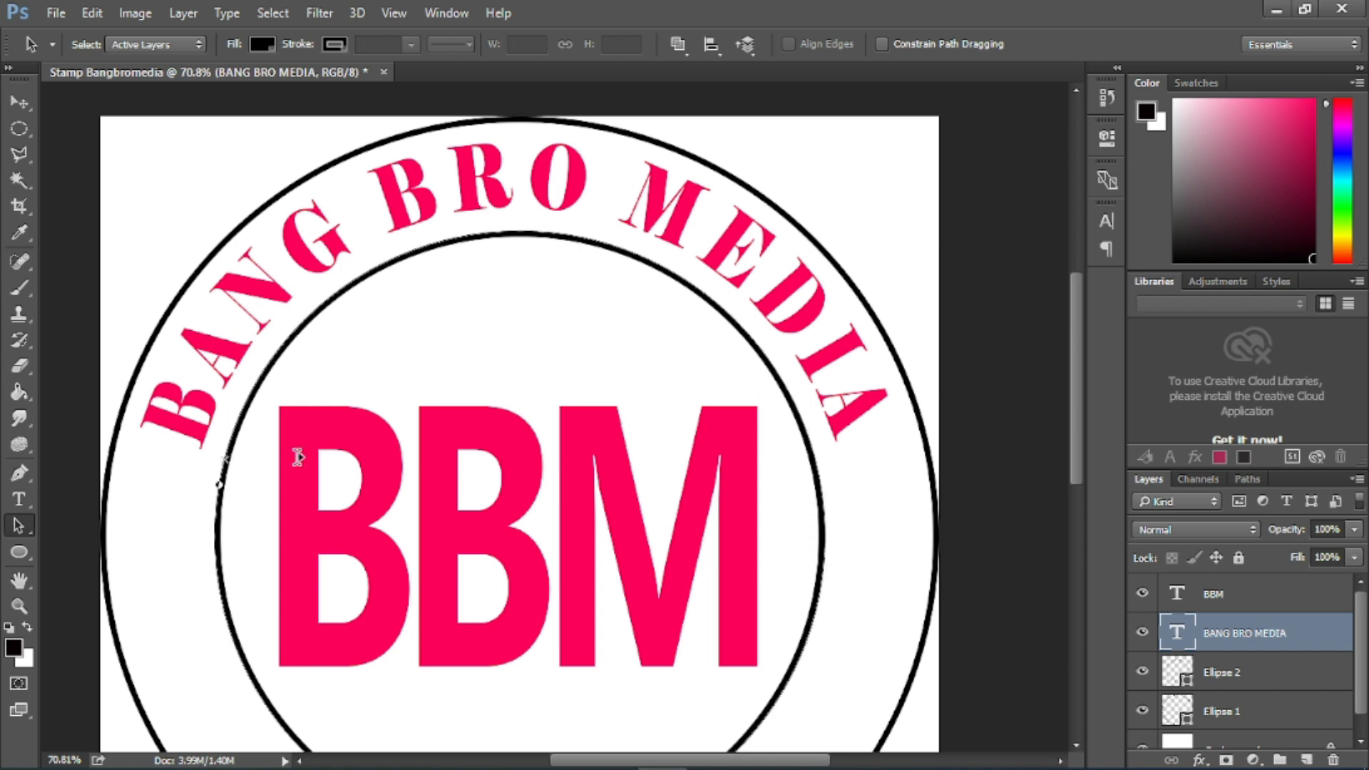
left_click(1025, 277)
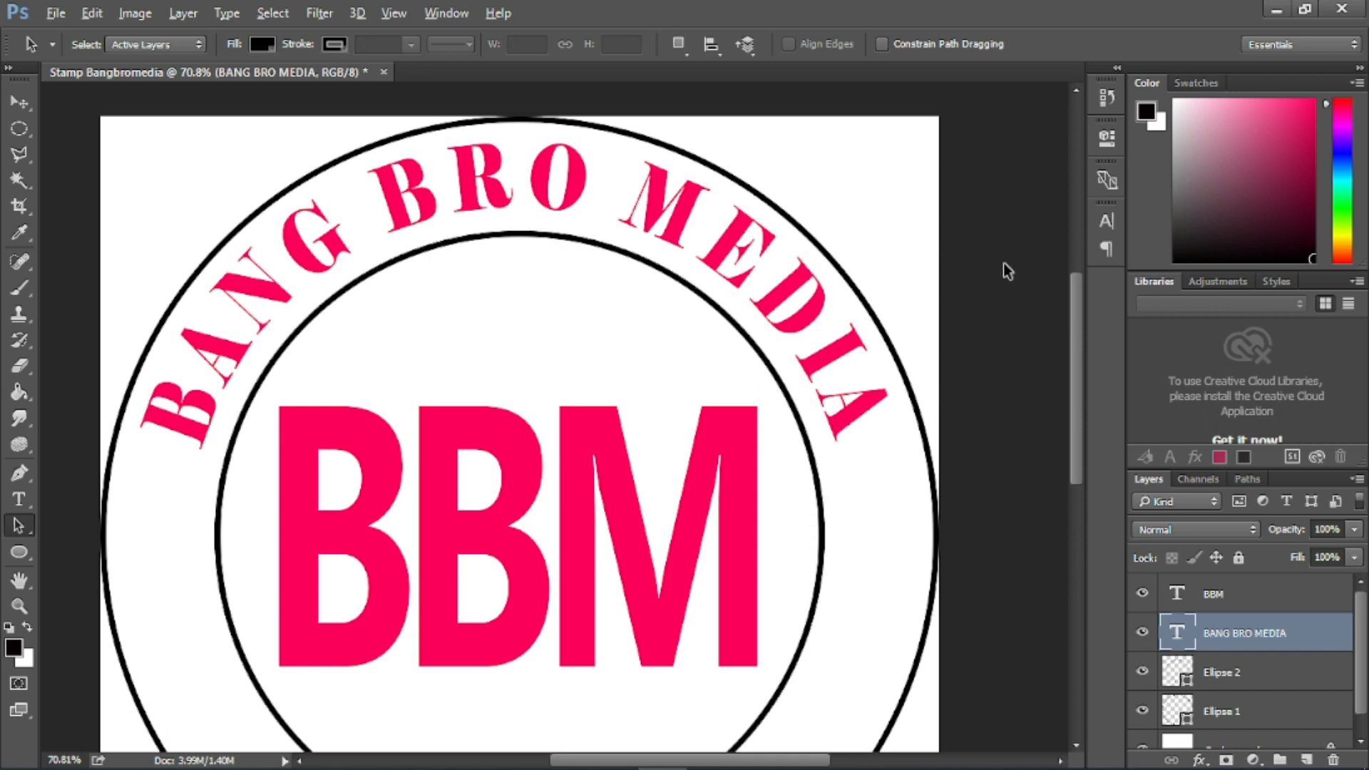
key("ctrl+0")
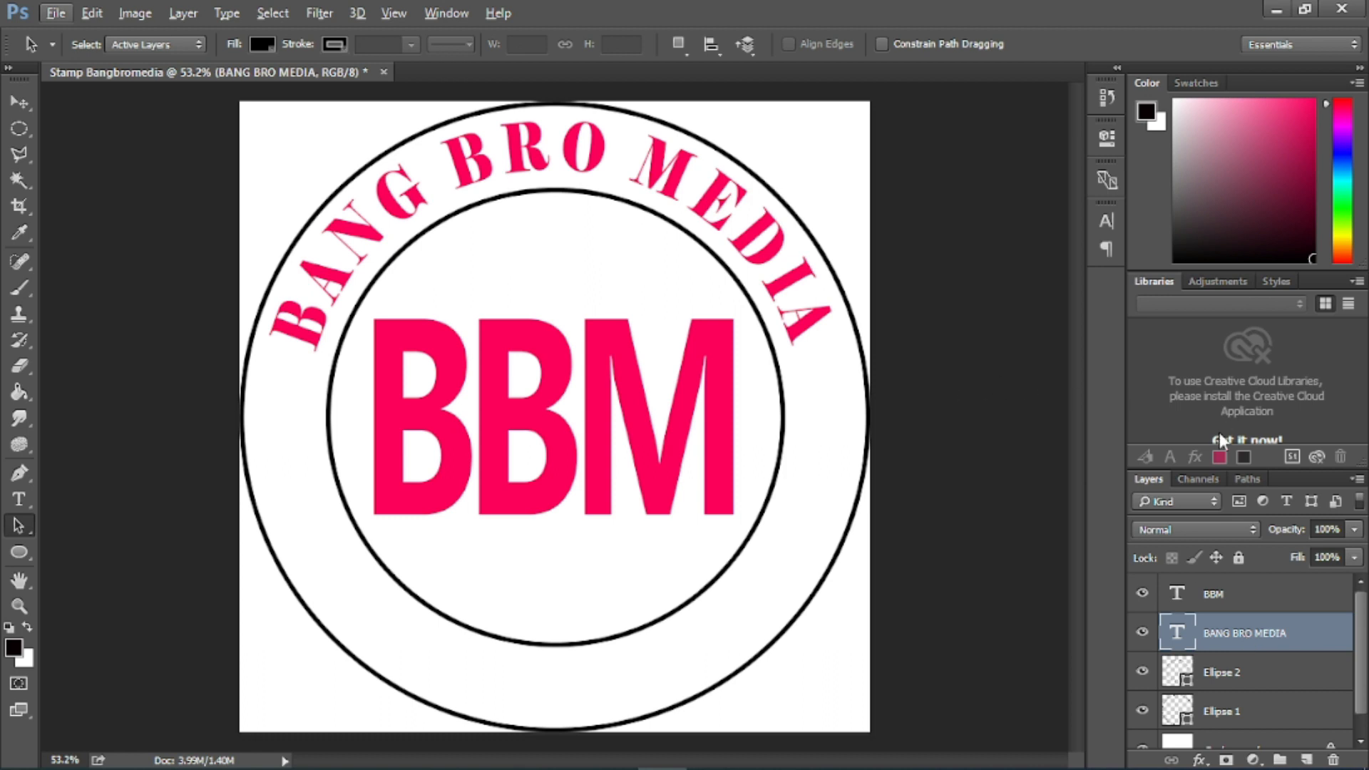
- Change the colour of the central BBM text to blue 042ee3
left_click(1252, 584)
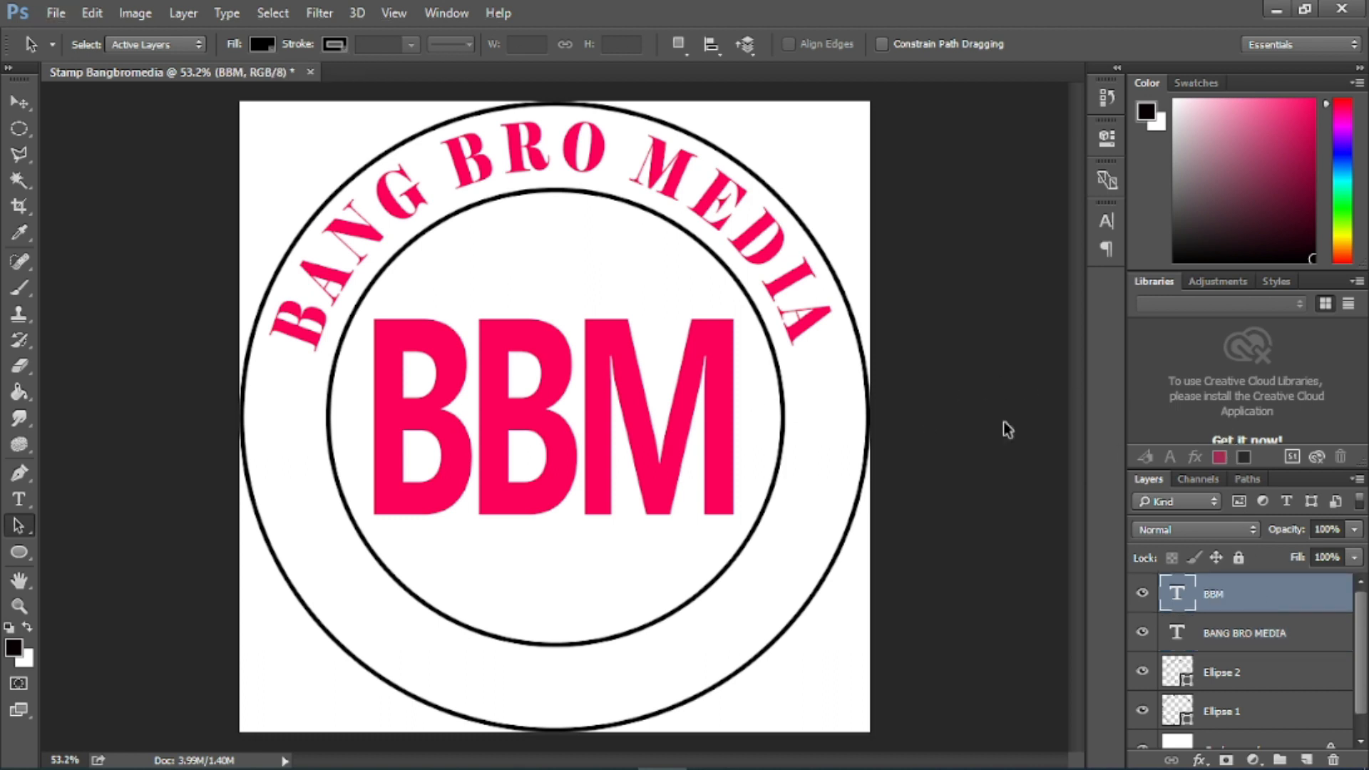
left_click(17, 501)
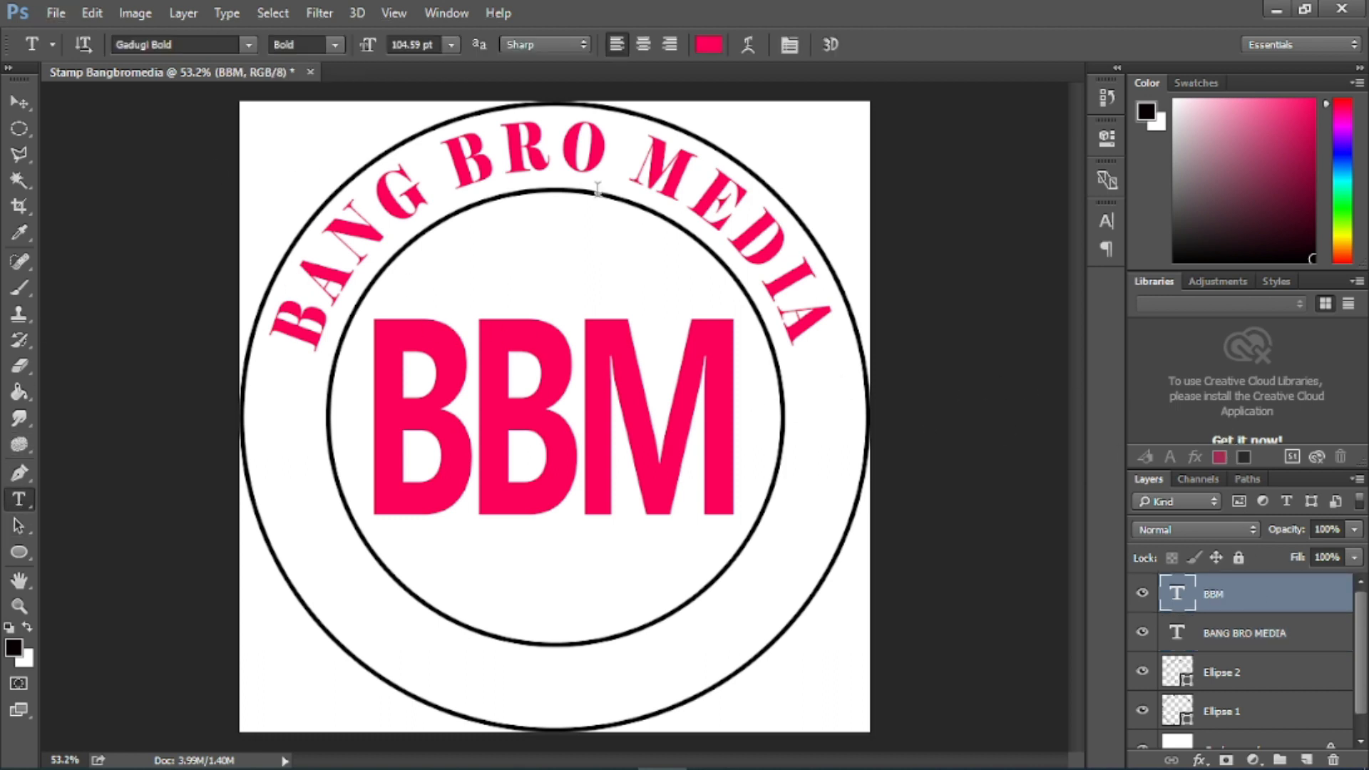
left_click(706, 42)
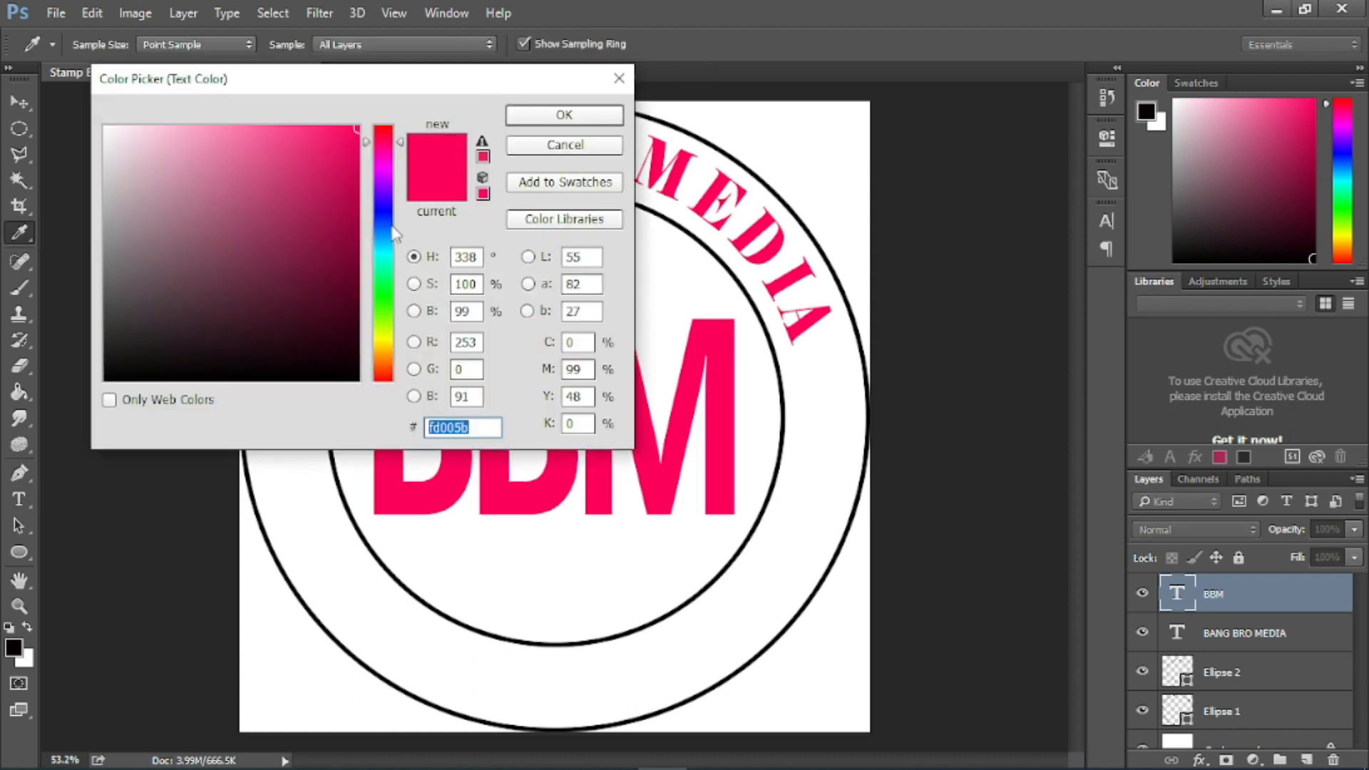
left_click(381, 207)
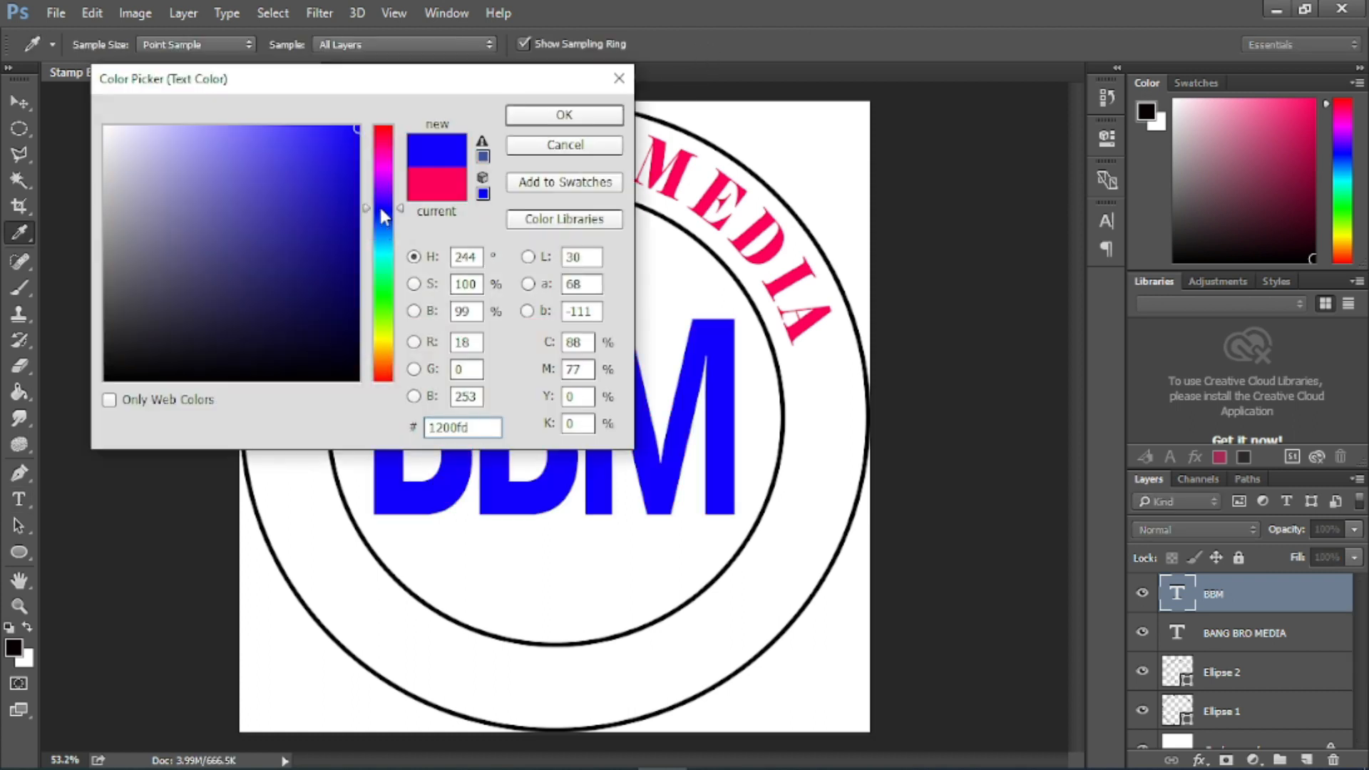
left_click(383, 220)
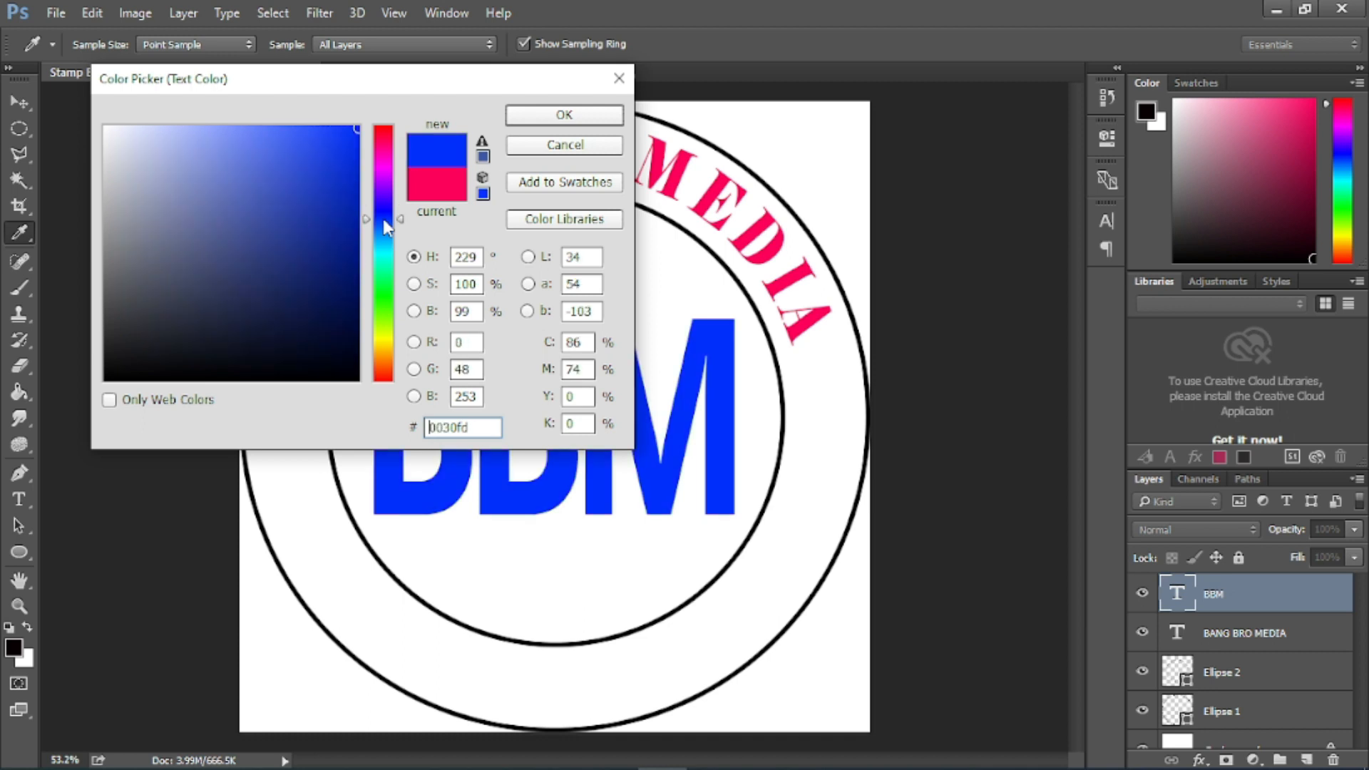
left_click(354, 154)
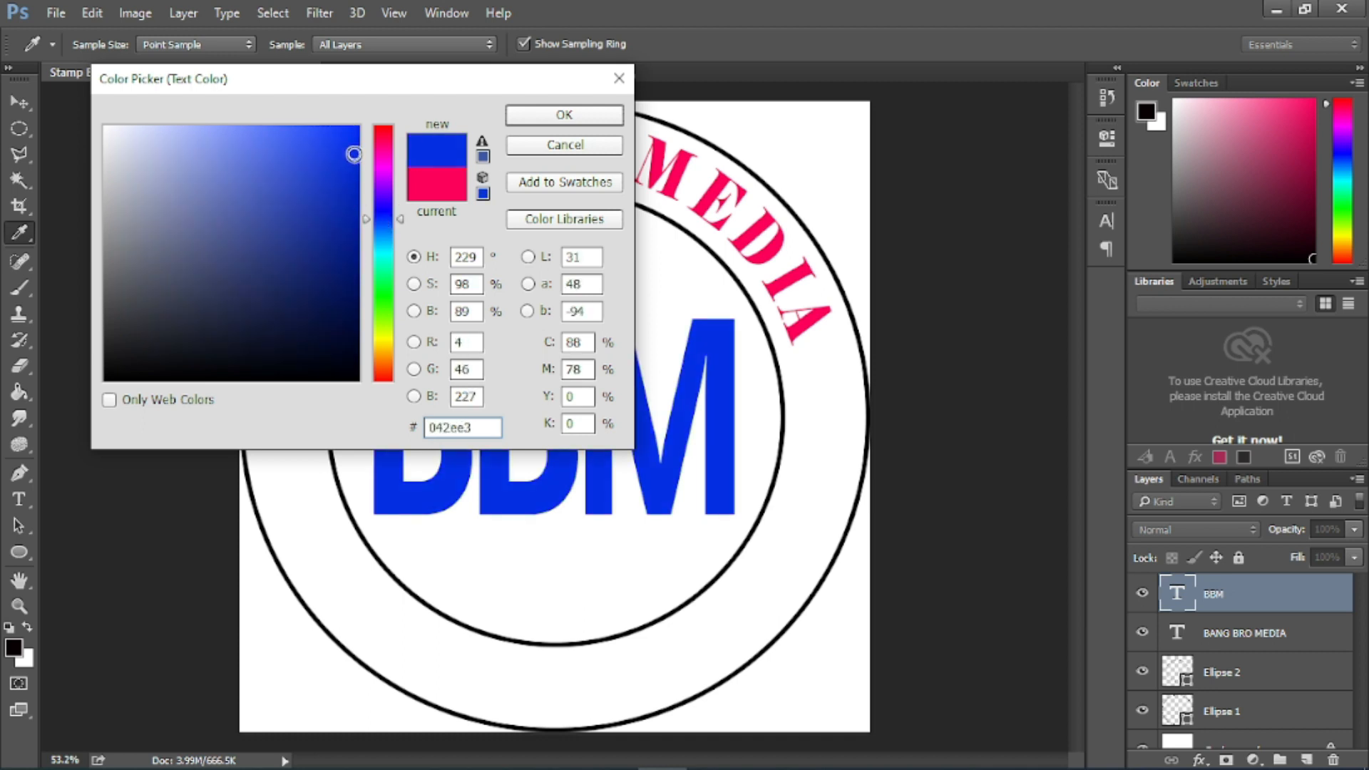
left_click(561, 122)
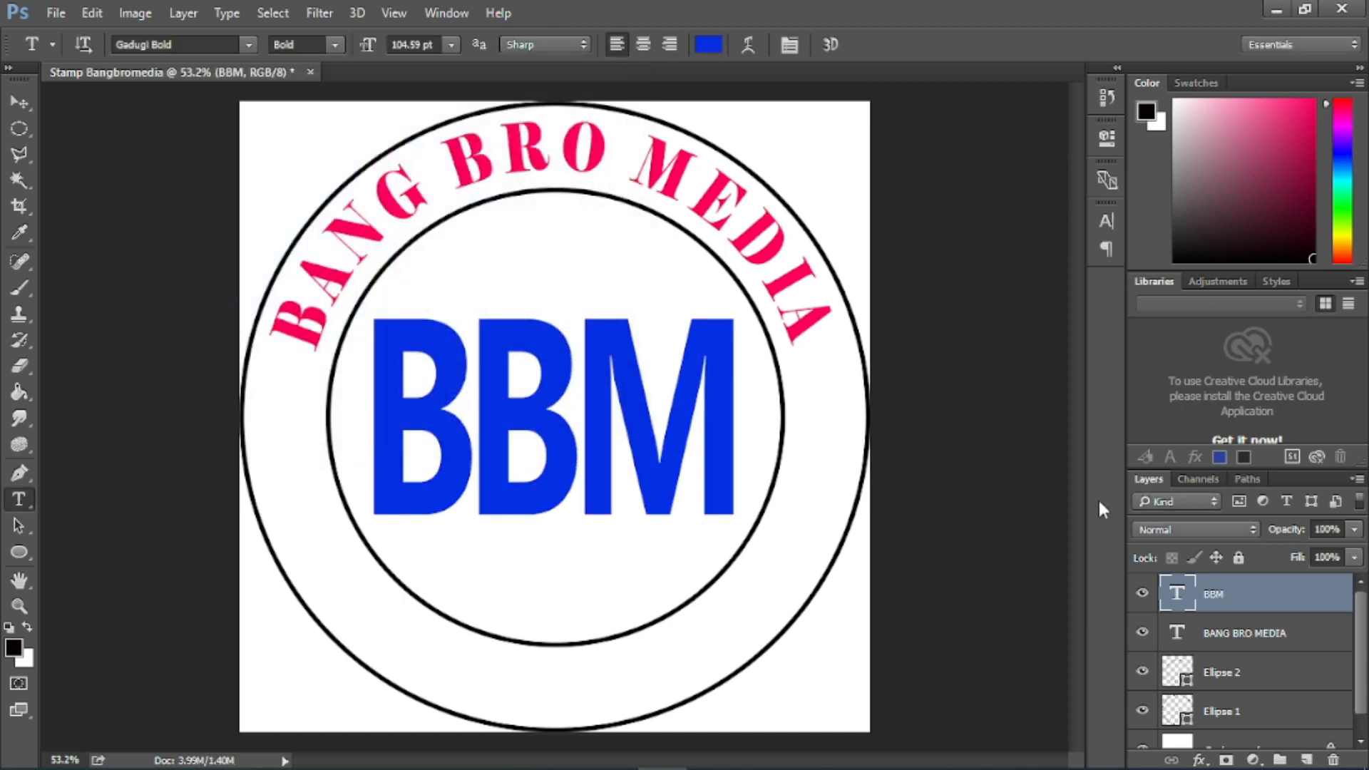
- Recolour the BANG BRO MEDIA text with the blue sampled from the BBM lettering
left_click(1292, 633)
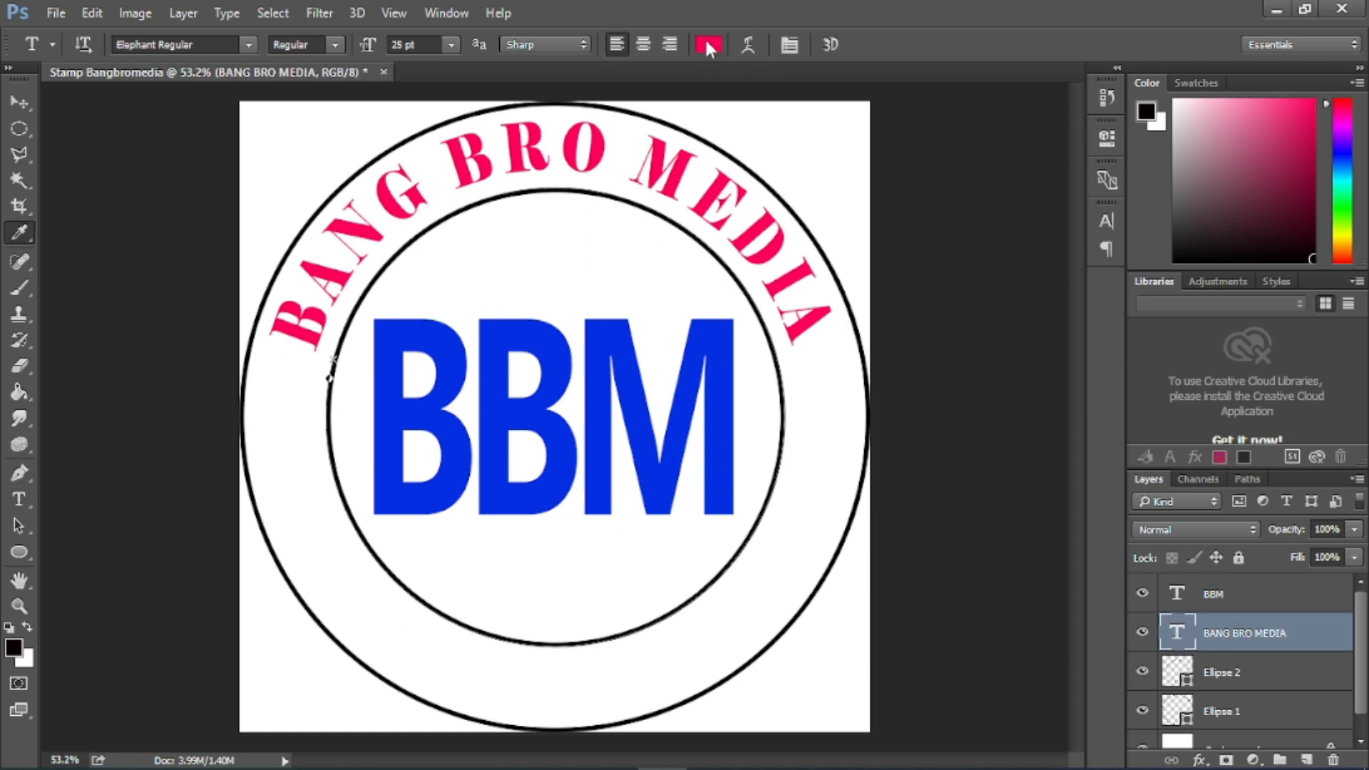
left_click(705, 43)
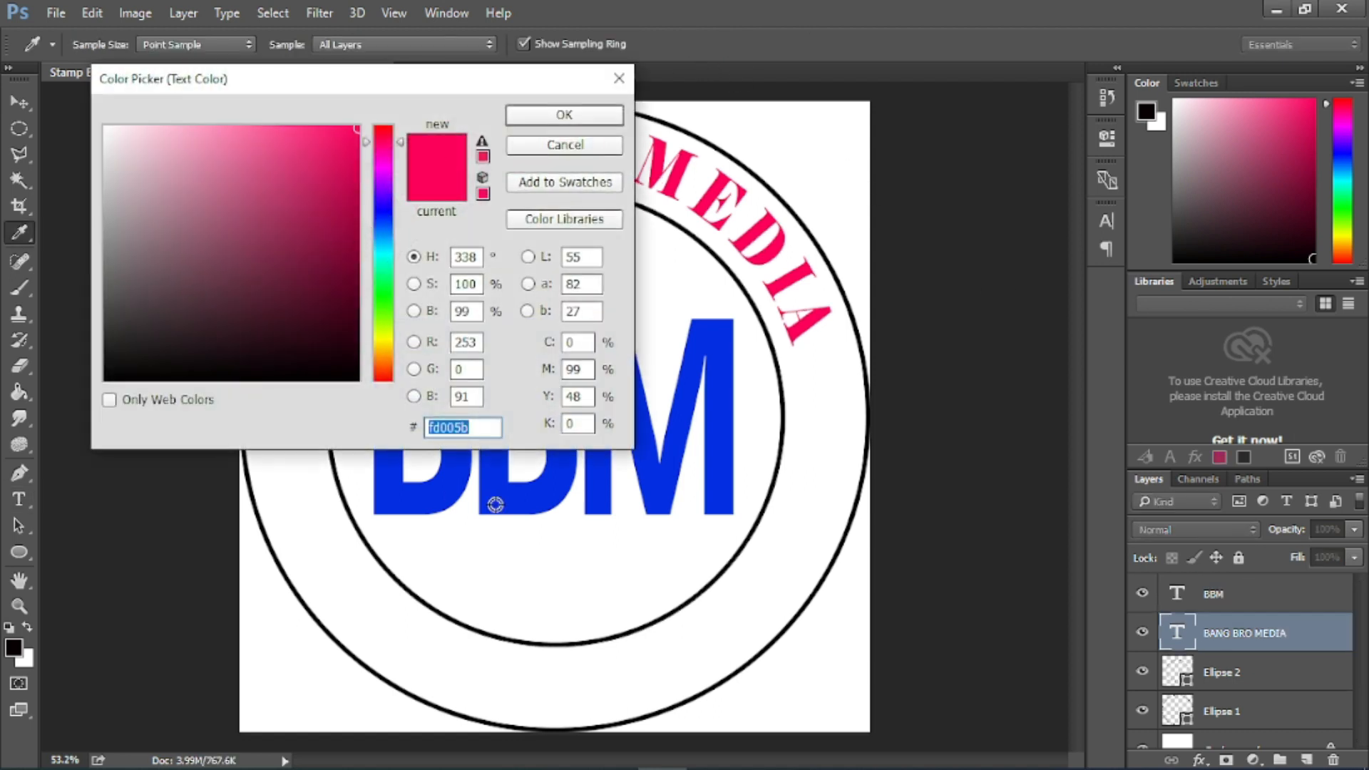
left_click(511, 502)
left_click(552, 120)
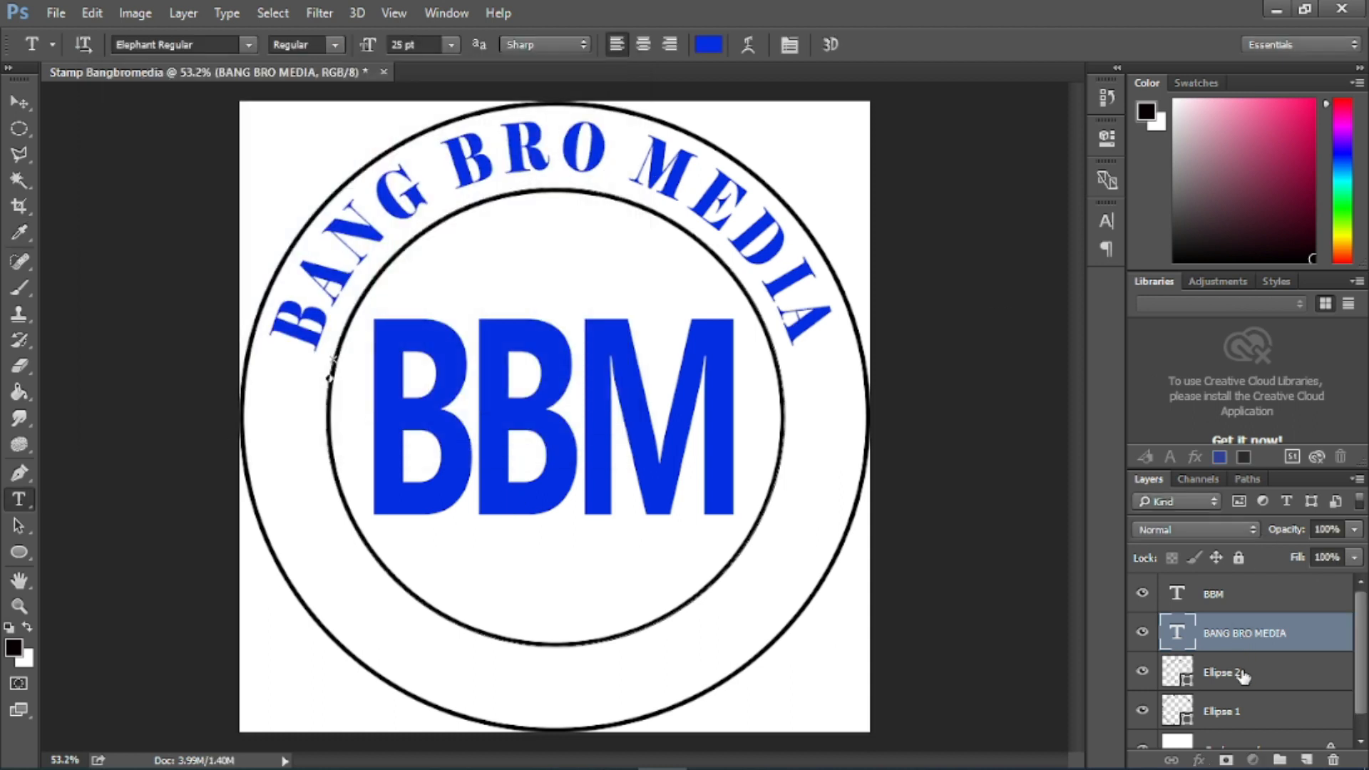
- Change the stroke colour of the inner circle, Ellipse 2, to the recently used blue
left_click(1237, 667)
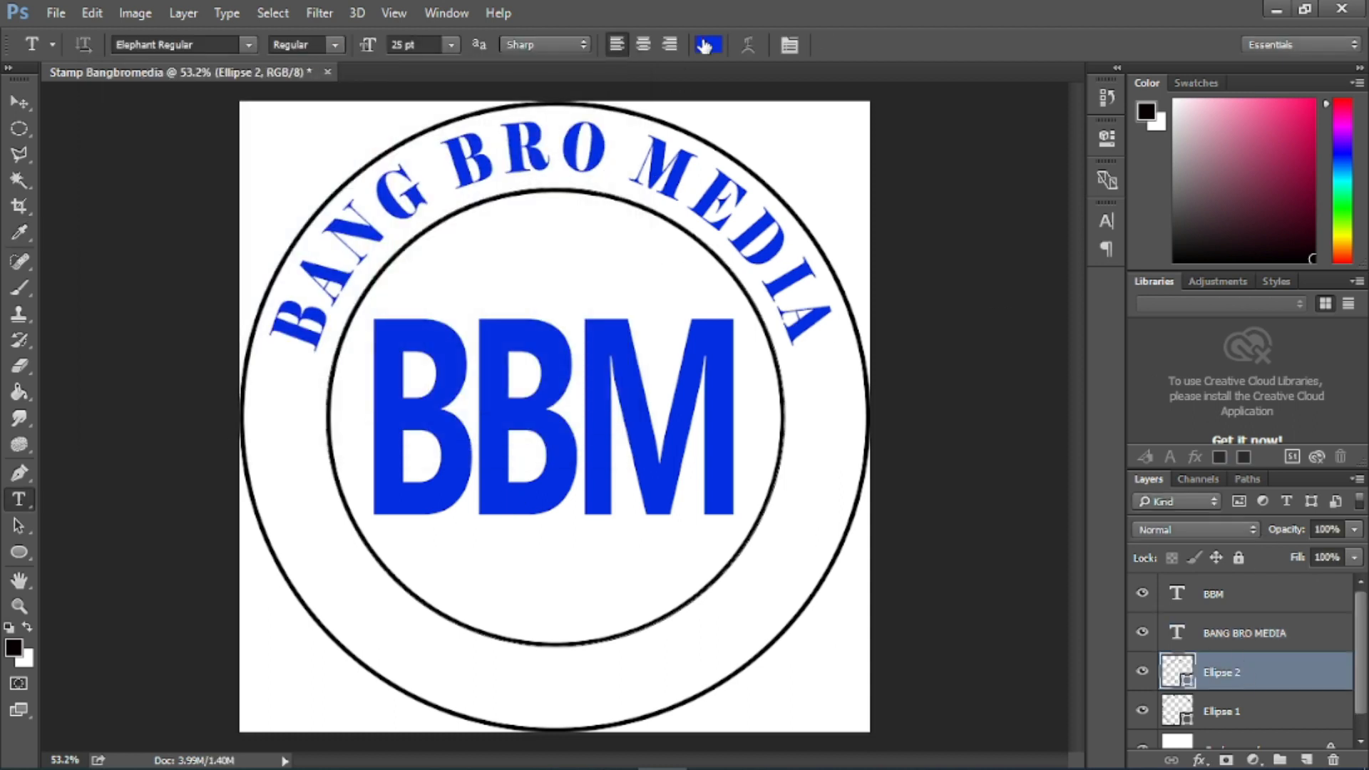
key("v")
left_click(1106, 138)
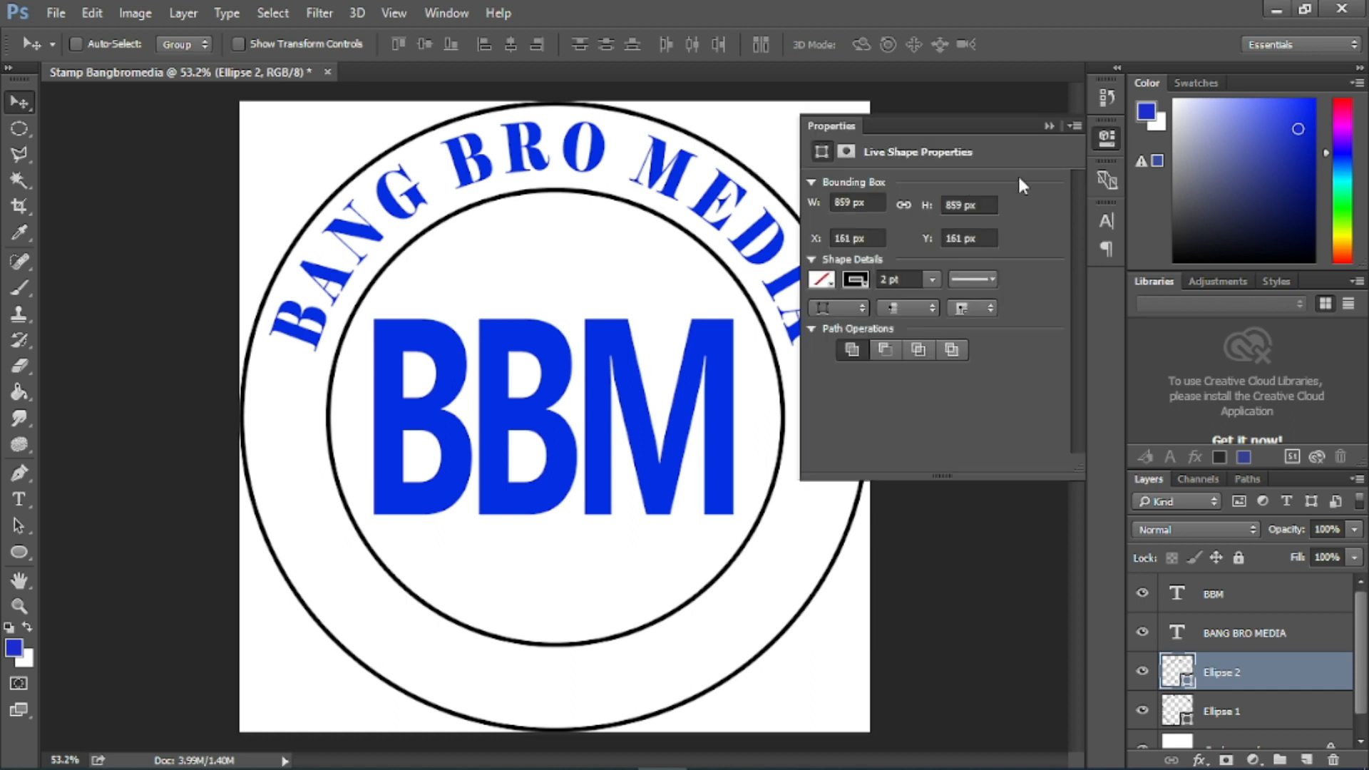
left_click(859, 280)
left_click(825, 386)
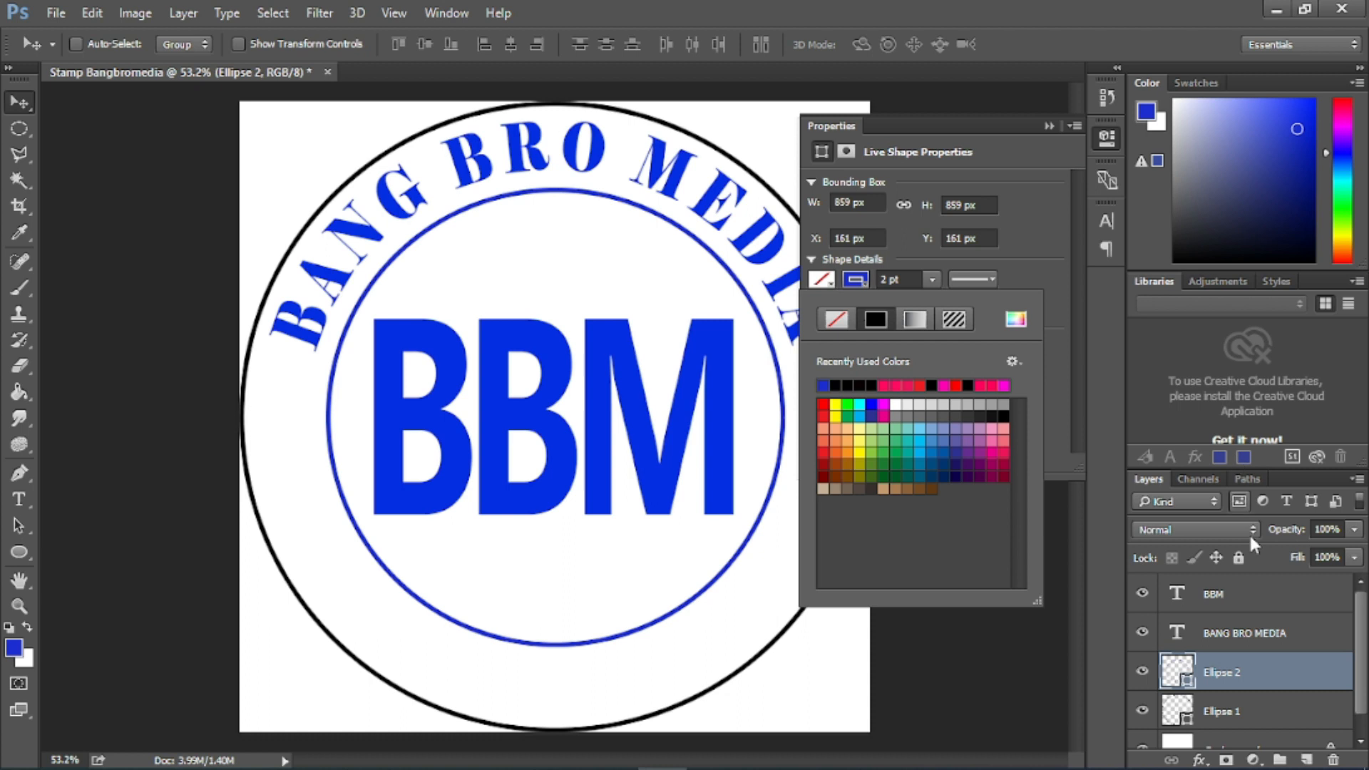
- Change the stroke colour of the outer circle, Ellipse 1, to the same blue
left_click(1232, 717)
left_click(1232, 715)
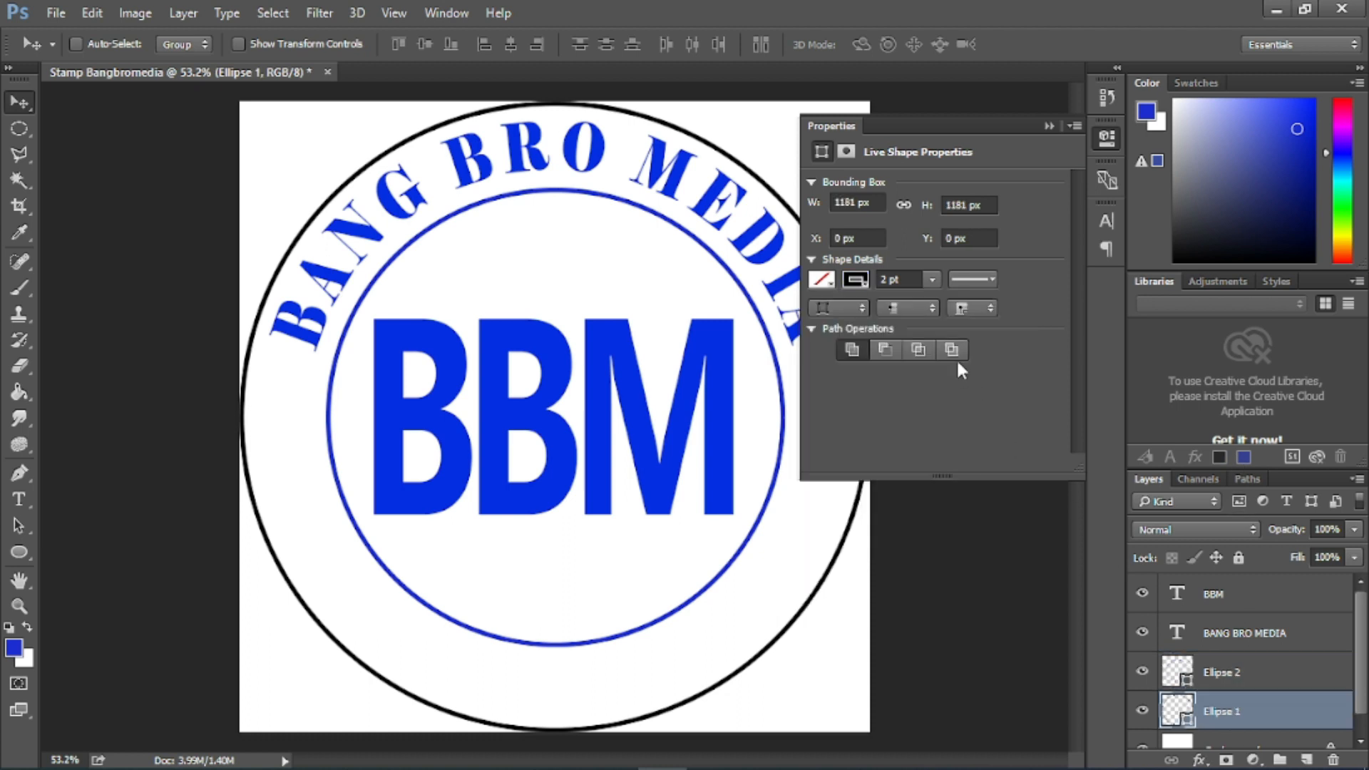
left_click(855, 279)
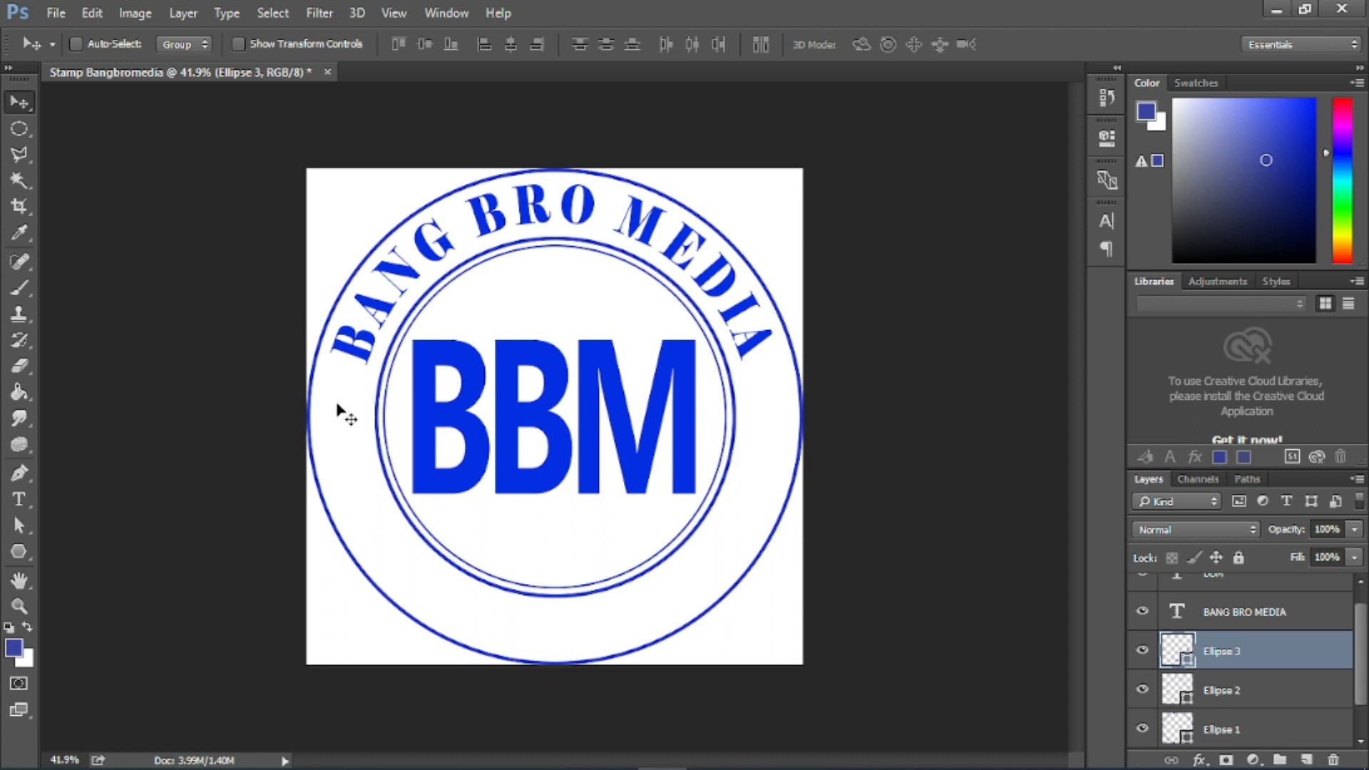
- Choose the Pen tool and add a new layer named STAR above Ellipse 3
key("p")
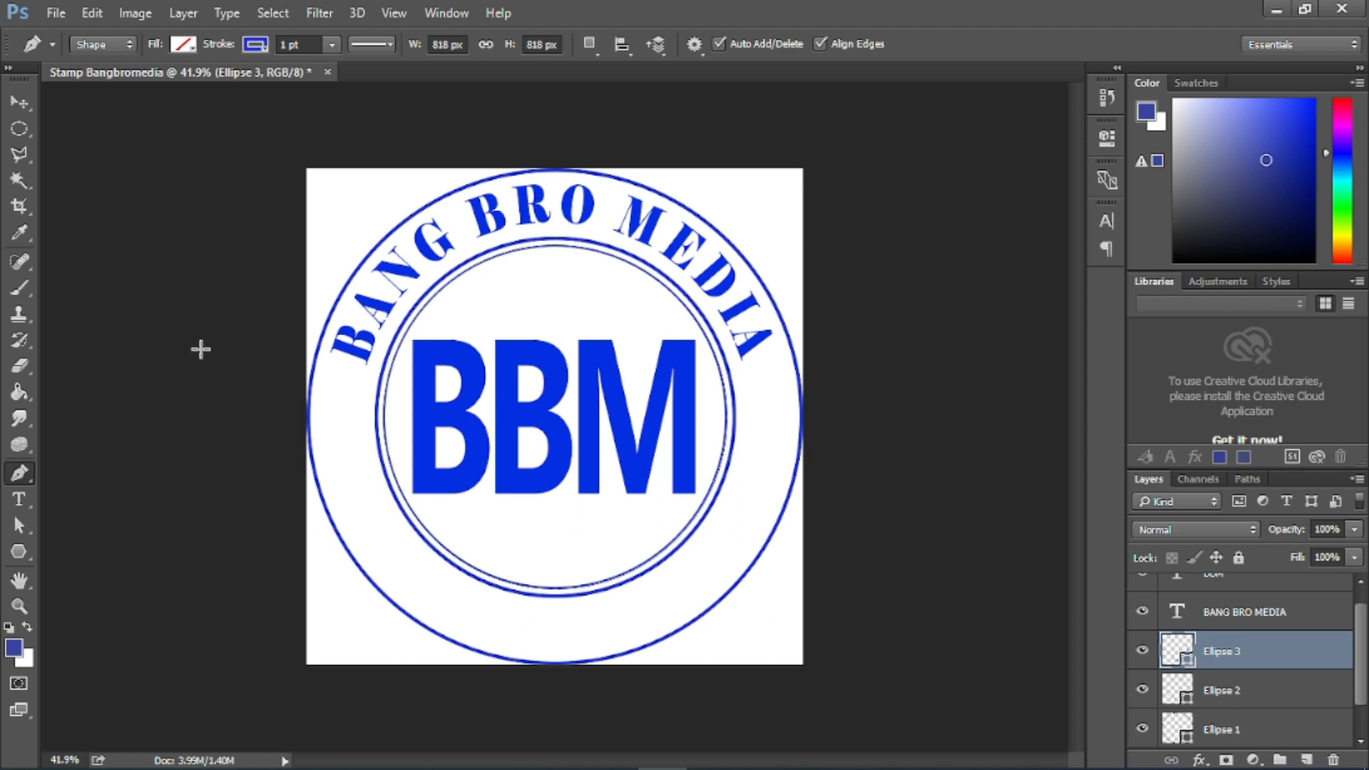
left_click(22, 476)
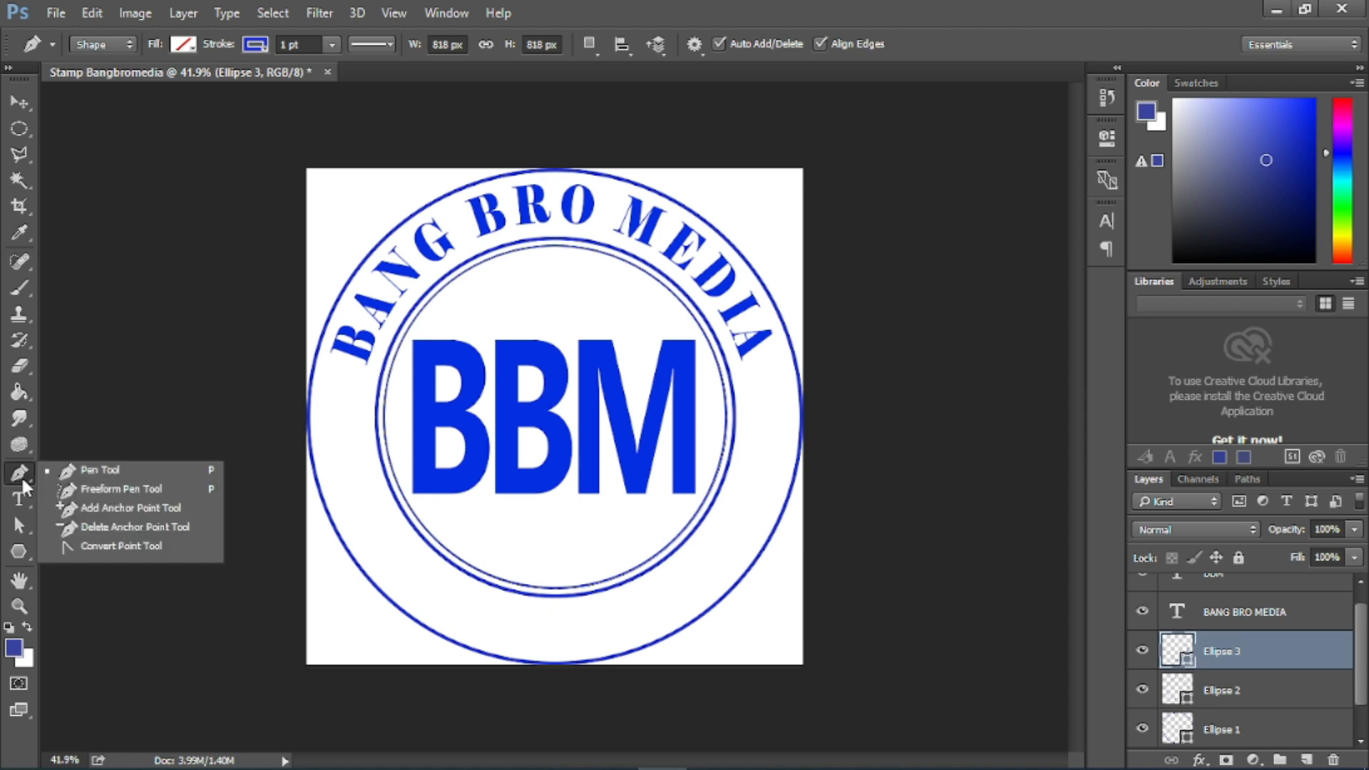
left_click(23, 480)
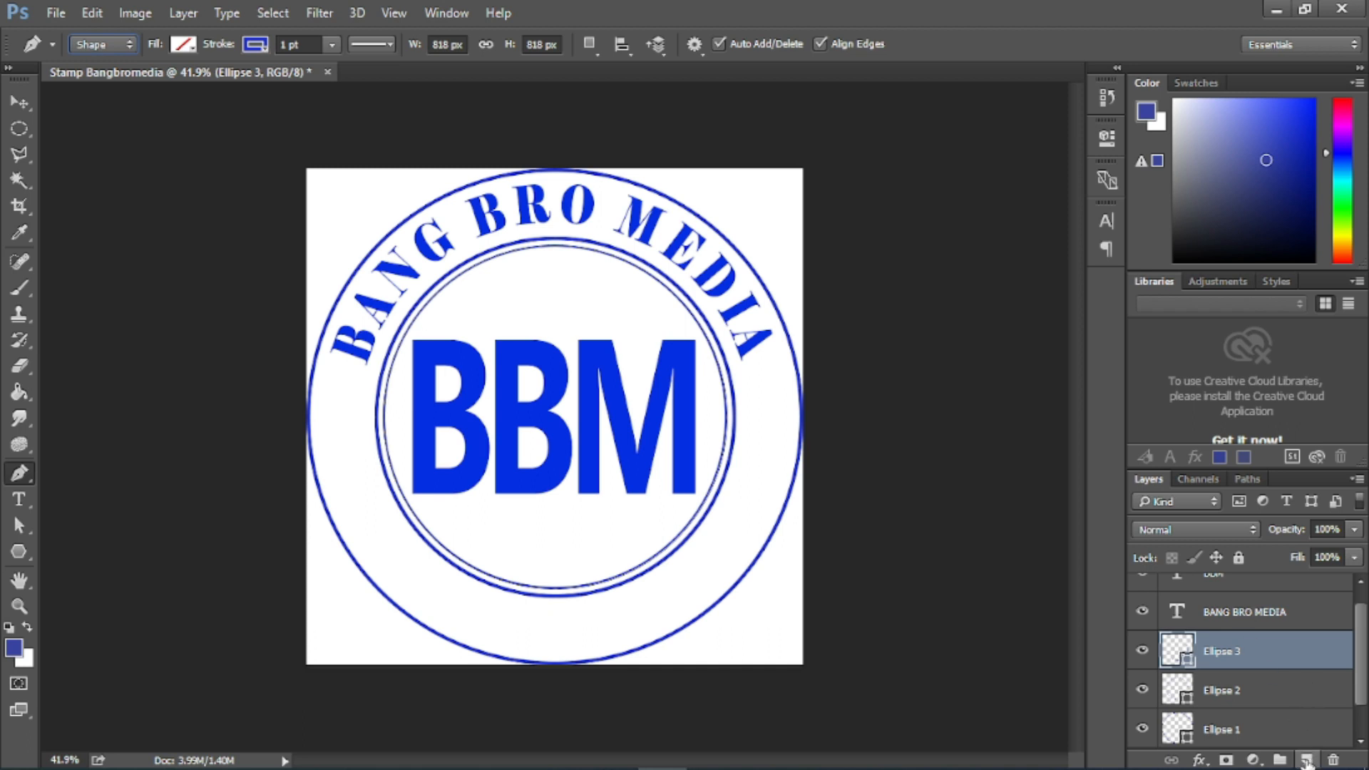
left_click(1306, 760)
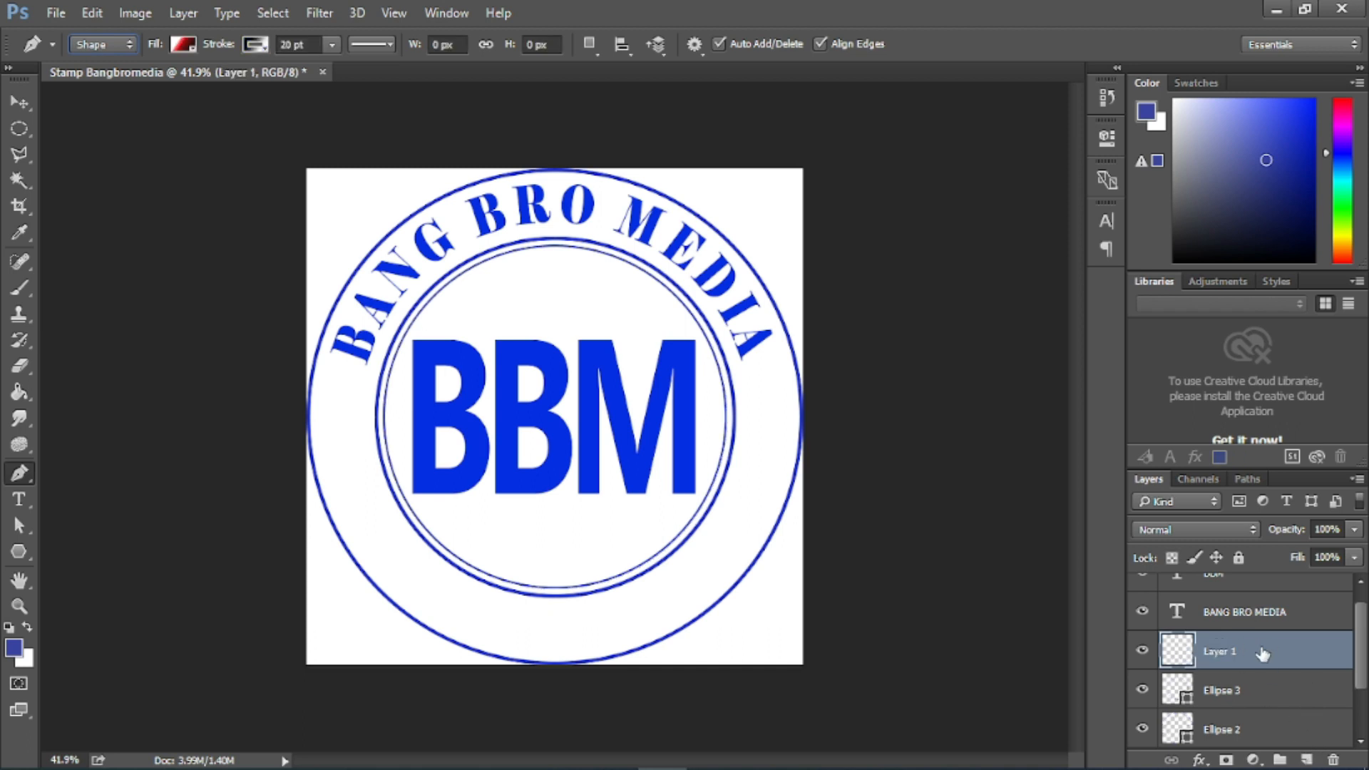
double_click(1220, 651)
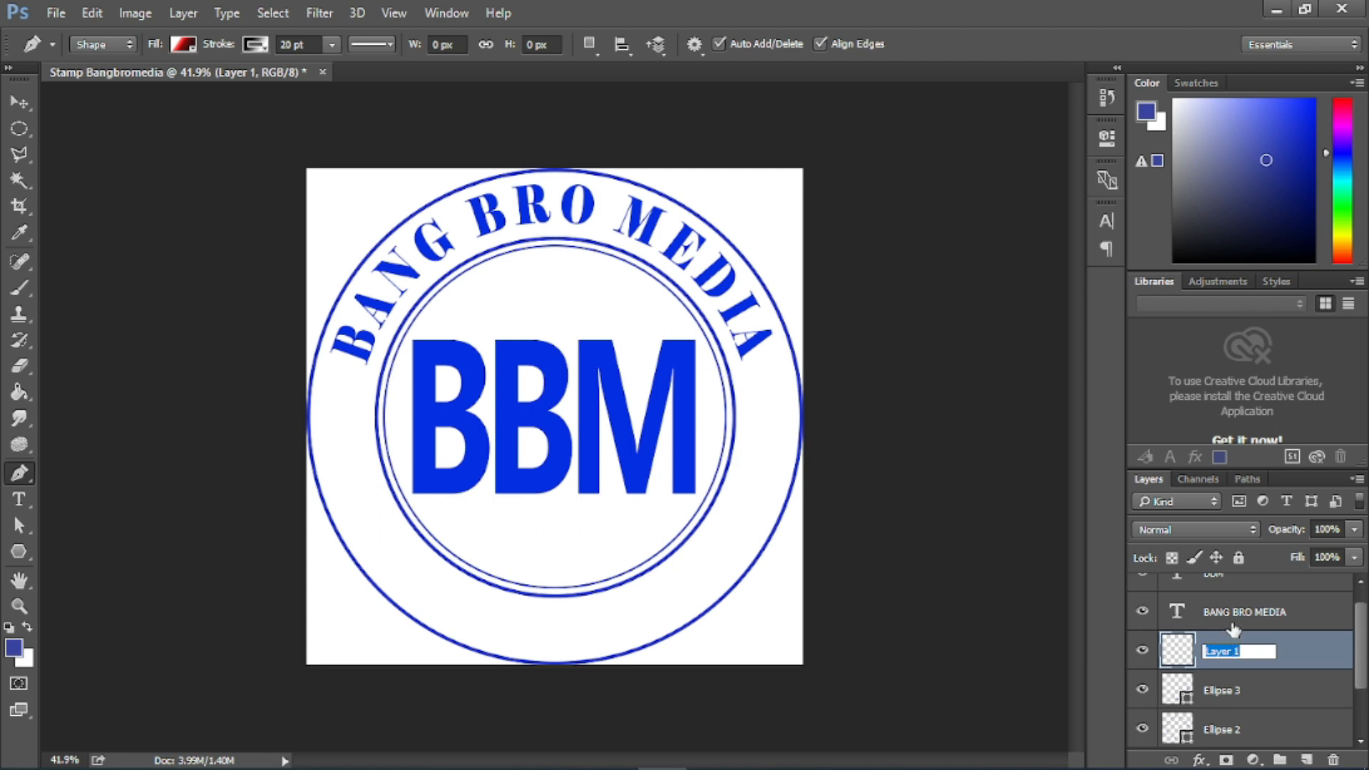
type("STAR")
key("Return")
- Set the Pen tool's shape stroke and fill to solid blue from the recently used colours
scroll(239, 439, "up", 3)
left_click(187, 46)
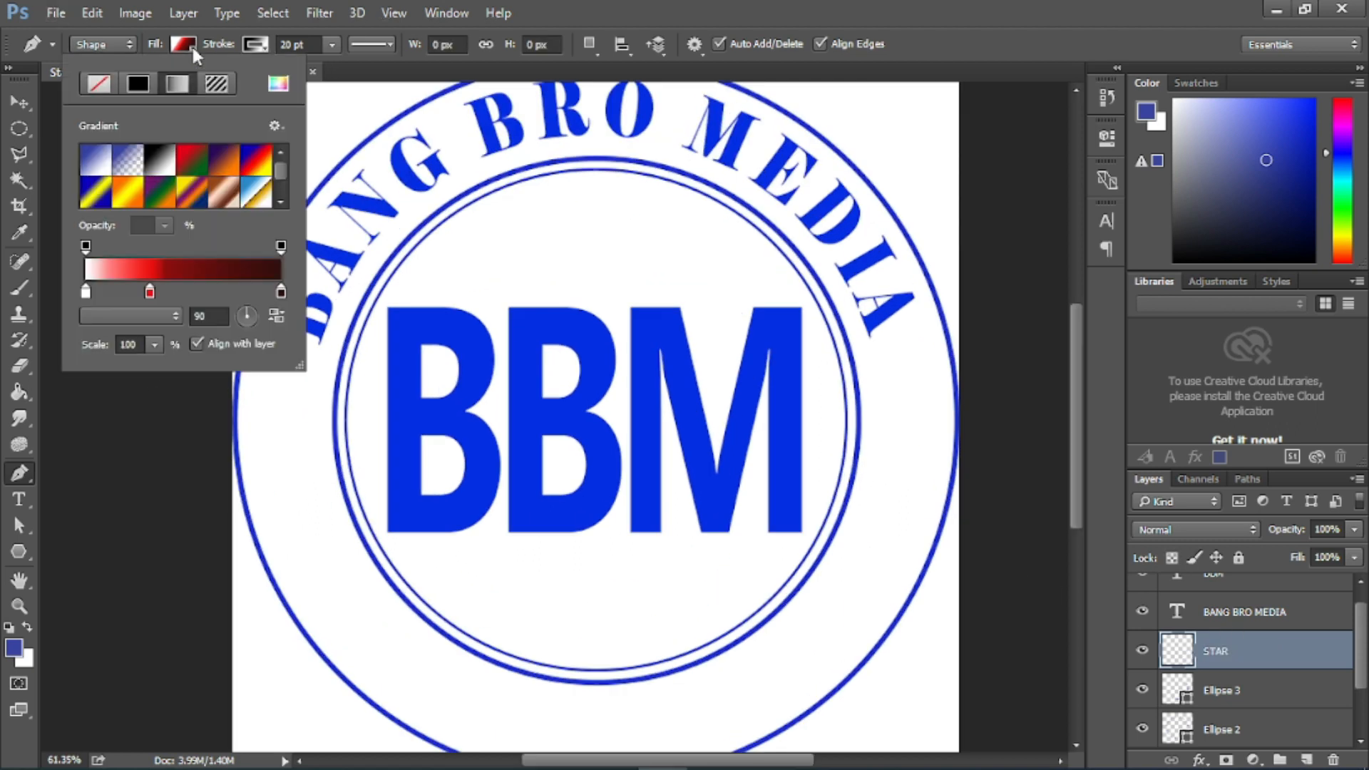
left_click(255, 46)
left_click(212, 84)
left_click(182, 146)
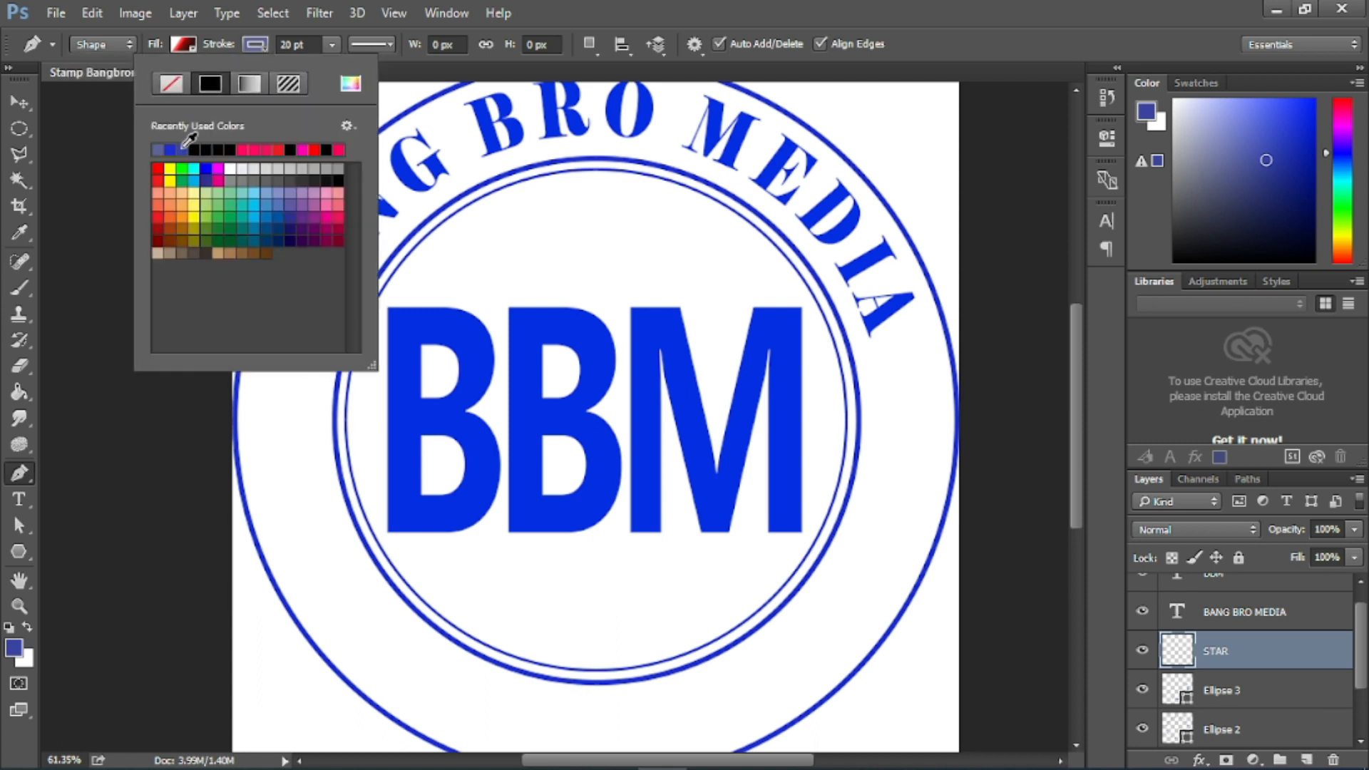
left_click(190, 46)
left_click(142, 83)
left_click(89, 146)
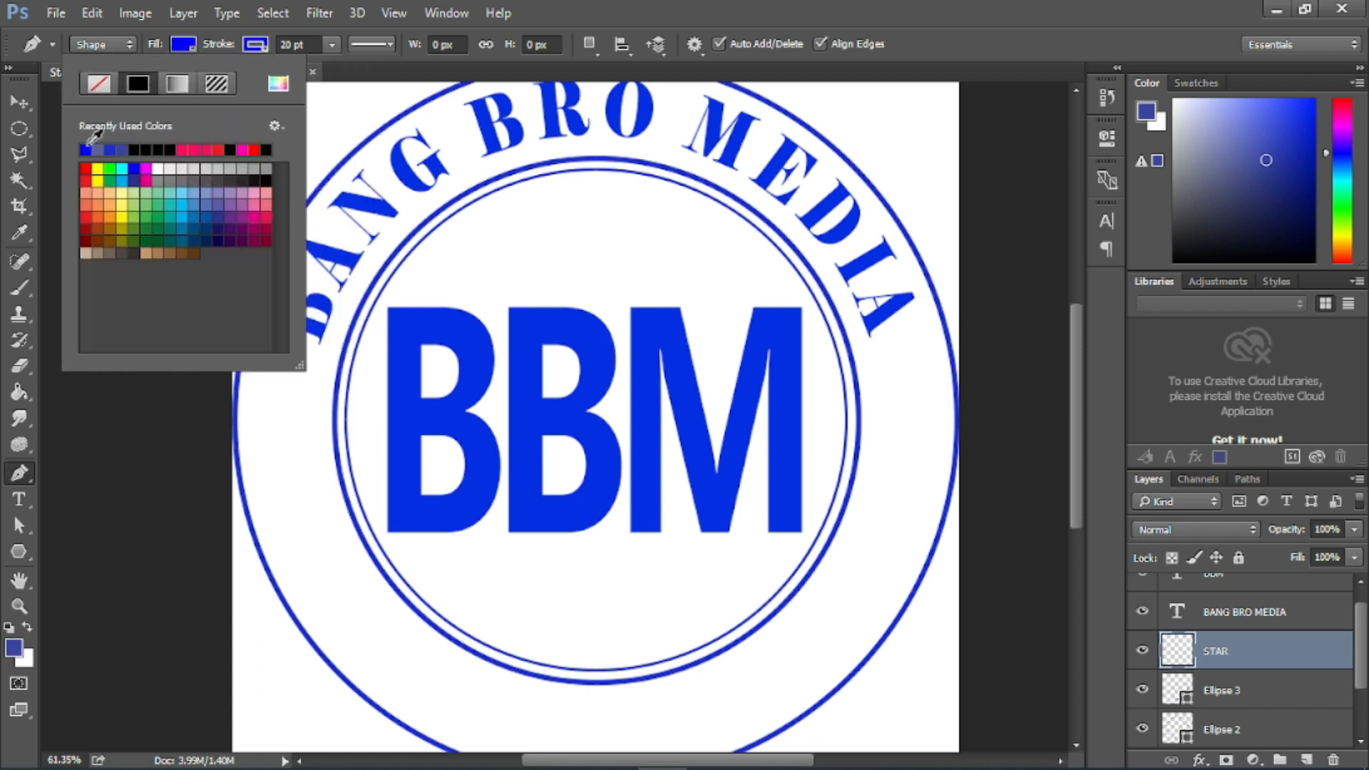
- Set the shape's stroke width to 2 pt
left_click(140, 46)
left_click(333, 46)
left_click_drag(332, 67, 280, 72)
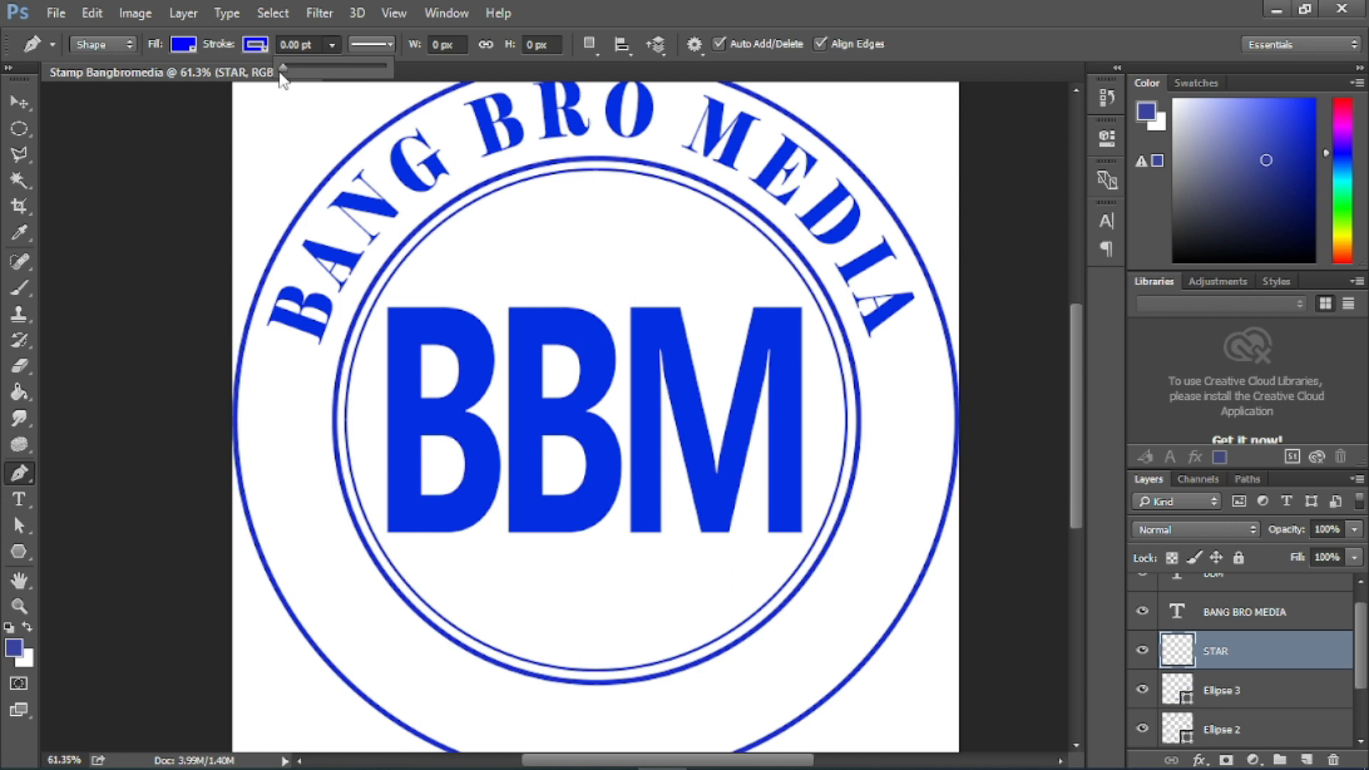
left_click(300, 46)
type("2")
key("Return")
- Draw a five-pointed star about 81 by 97 px in the ring, just below the first B of BANG
left_click(279, 382)
left_click(304, 441)
left_click(259, 414)
left_click(310, 408)
left_click(264, 441)
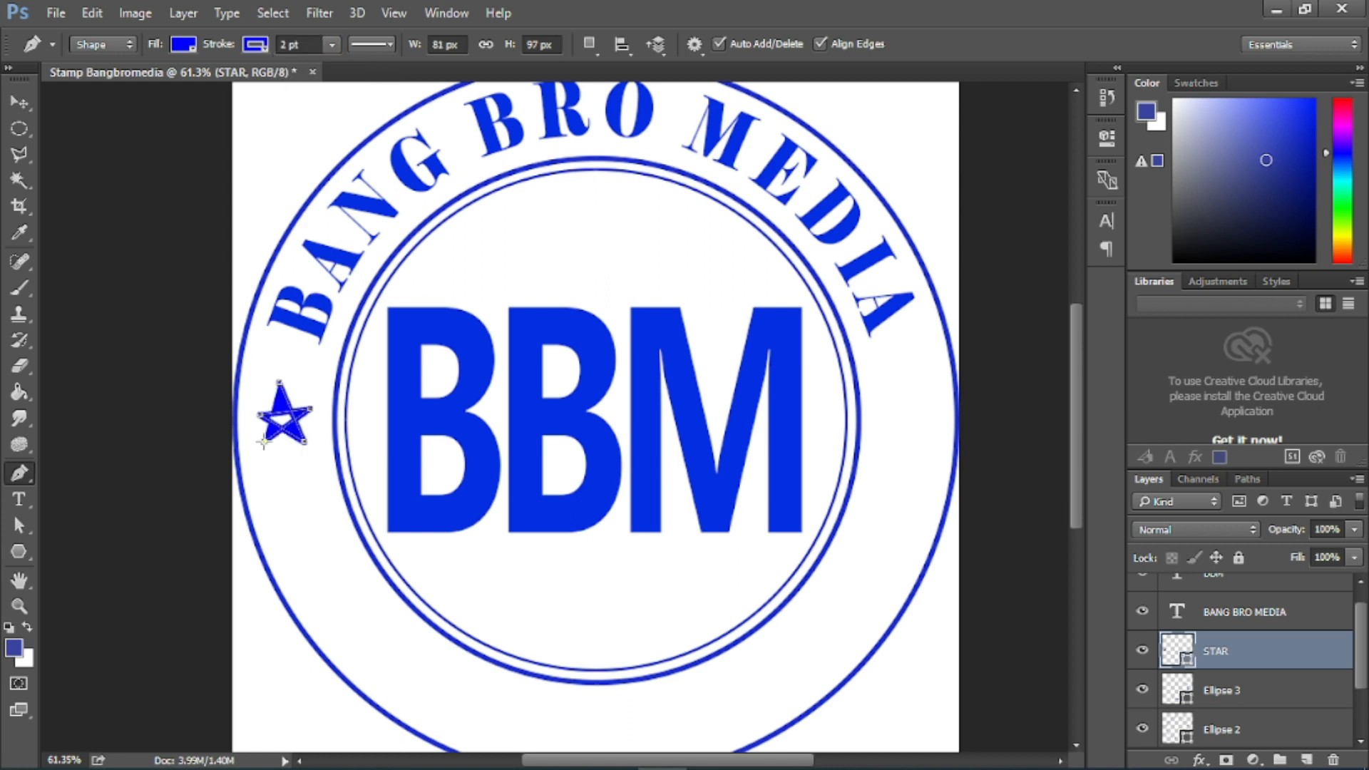
- Reposition the star's side and lower-left anchor points to even out its shape, widening it to about 107 px
left_click(19, 525)
scroll(257, 467, "up", 1)
scroll(258, 468, "up", 4)
left_click_drag(263, 400, 243, 385)
left_click_drag(351, 390, 361, 382)
left_click(263, 455)
left_click(274, 443)
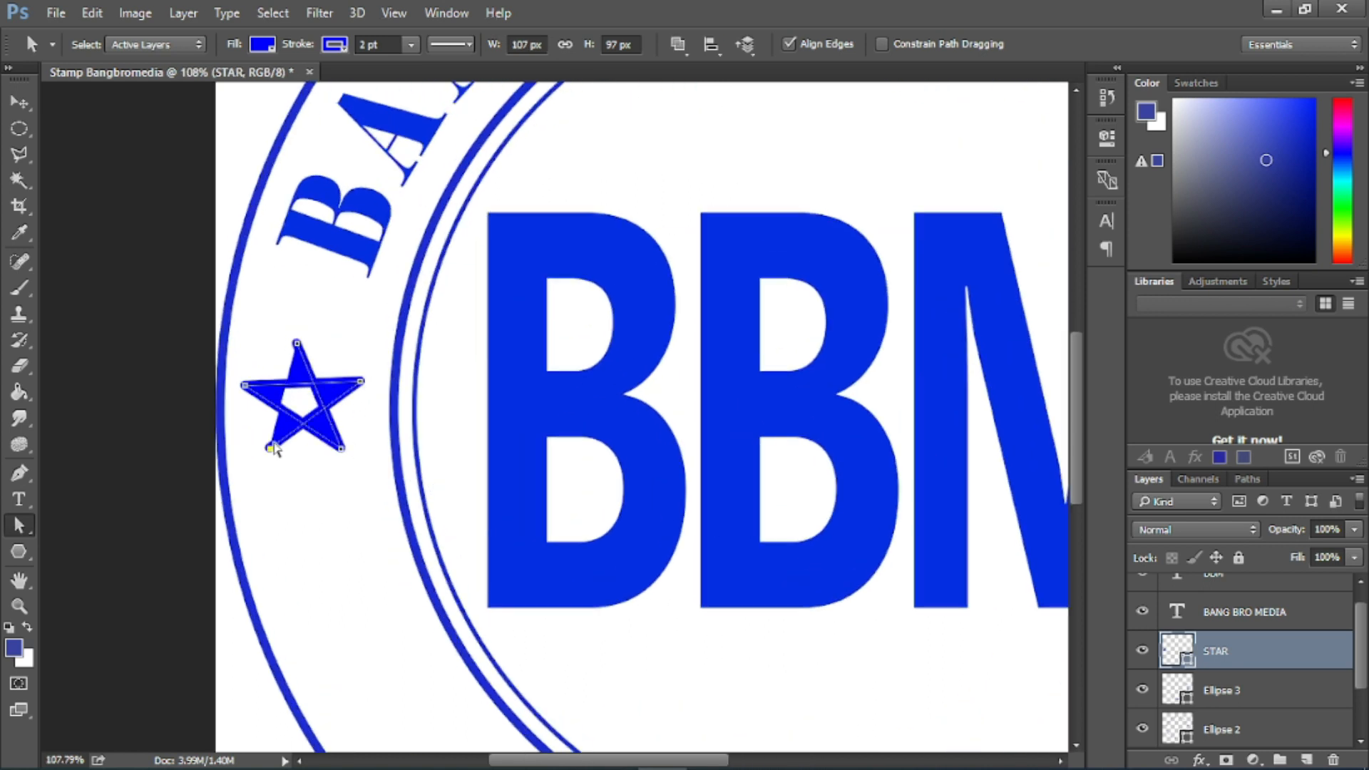
left_click_drag(270, 449, 270, 453)
left_click(278, 434)
- Undo the layer mask on the STAR layer and select that layer with the Move tool
scroll(279, 440, "up", 1)
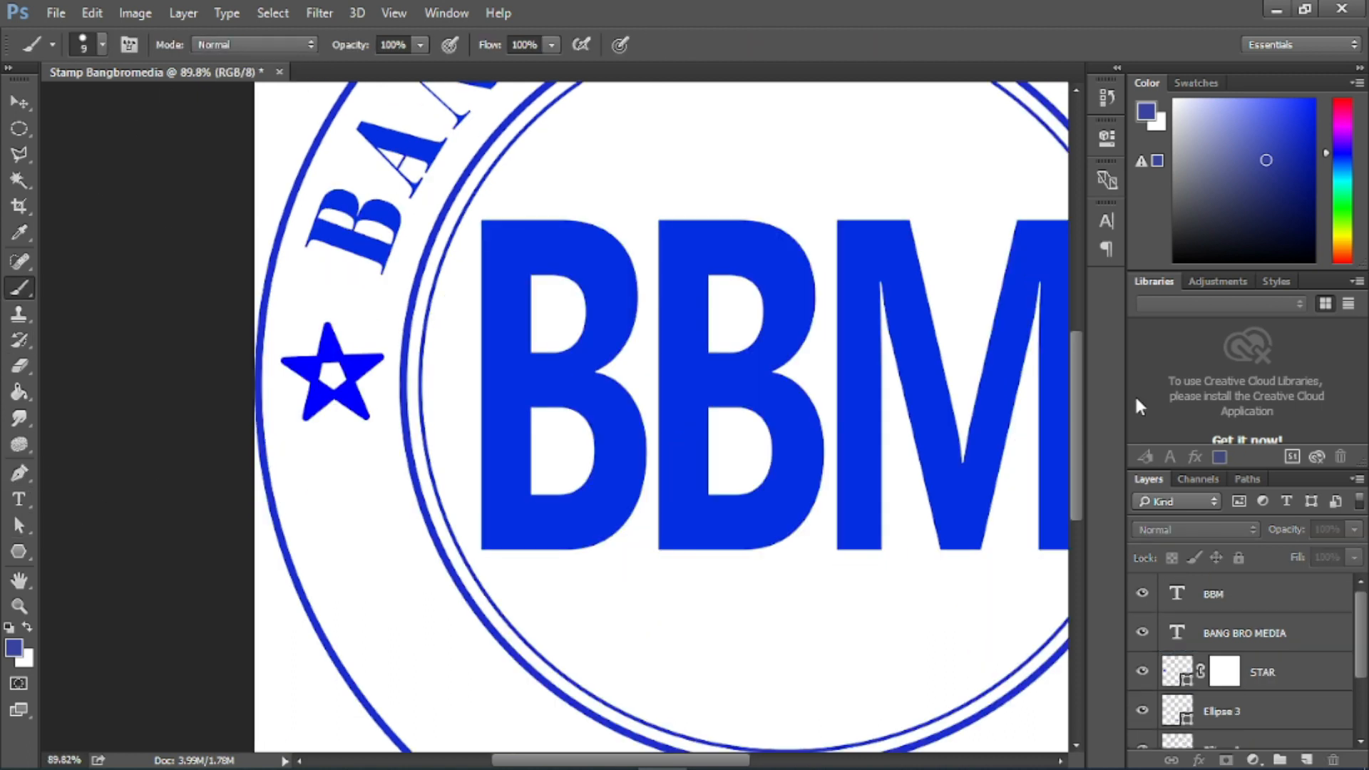
key("ctrl+z")
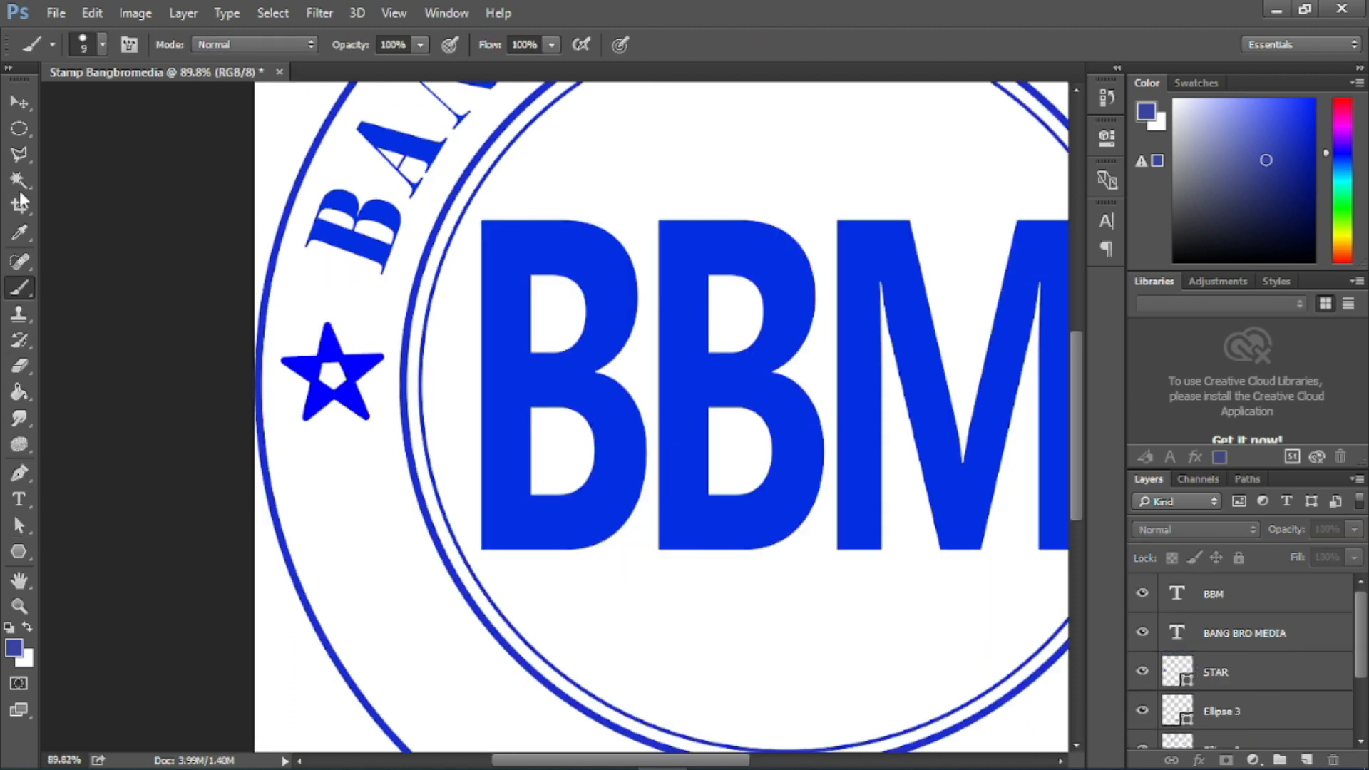
left_click(20, 102)
scroll(187, 390, "down", 7)
right_click(1226, 671)
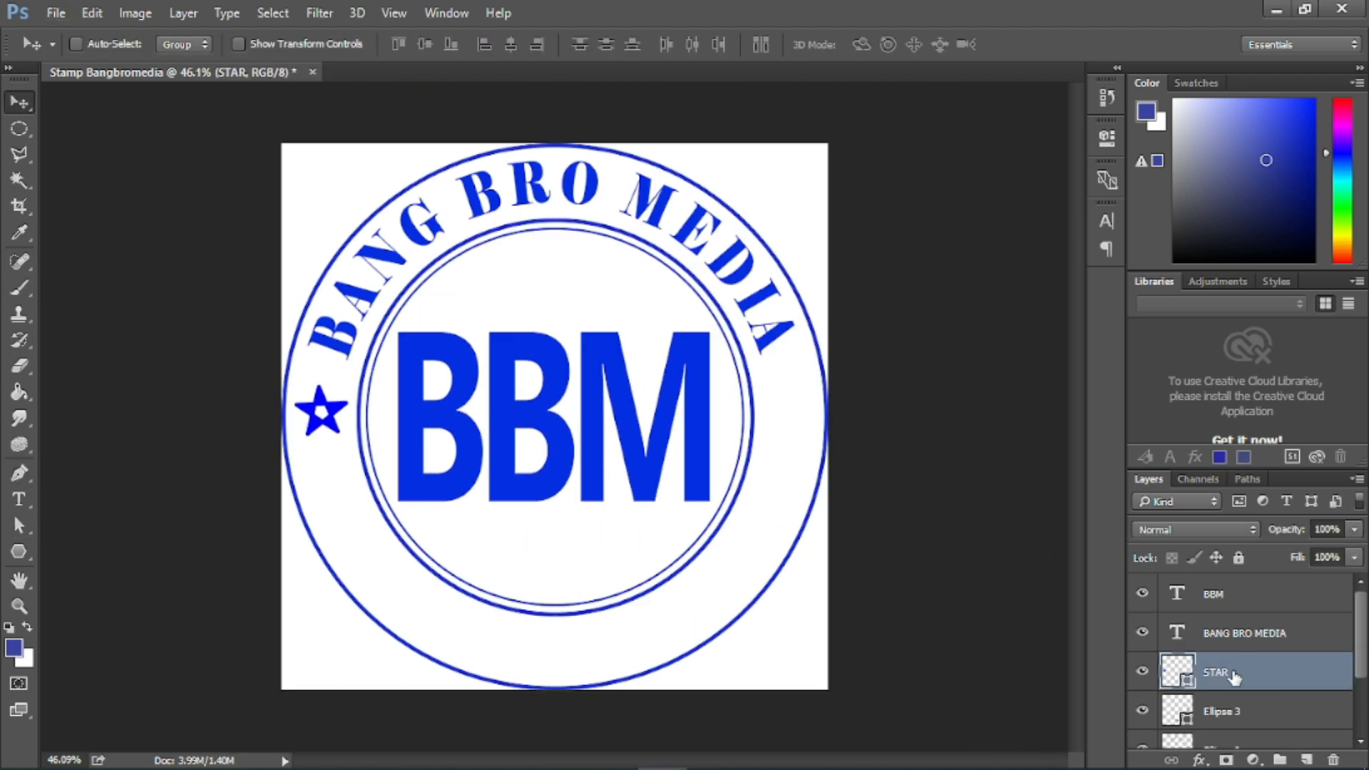
- Duplicate the star and place the copy on the opposite side of the ring, below the last A of MEDIA
left_click(998, 139)
left_click(858, 221)
left_click_drag(311, 422, 785, 421)
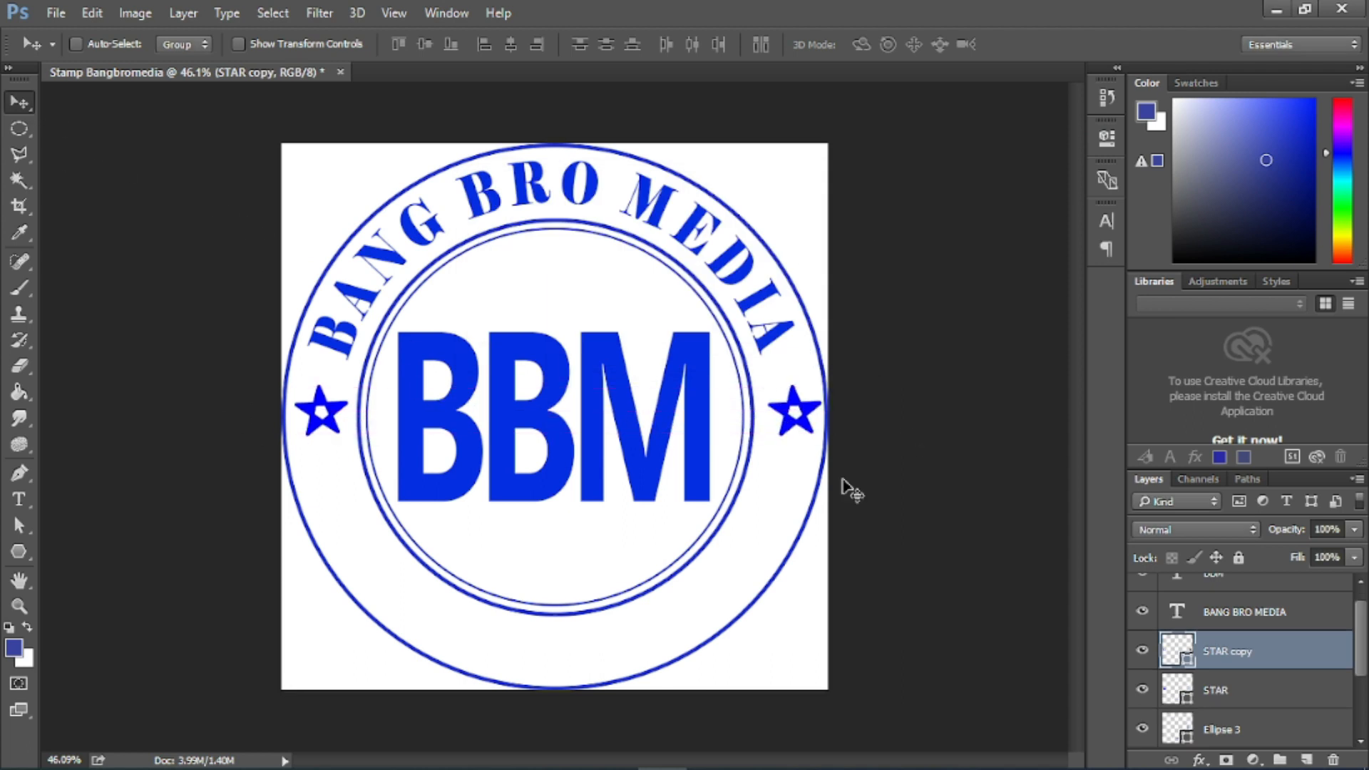
- Add the text TUTORIAL CHANNEL in Elephant Regular 25 pt along the outer circle's path (Ellipse 1), starting at its lower-left arc
left_click(20, 499)
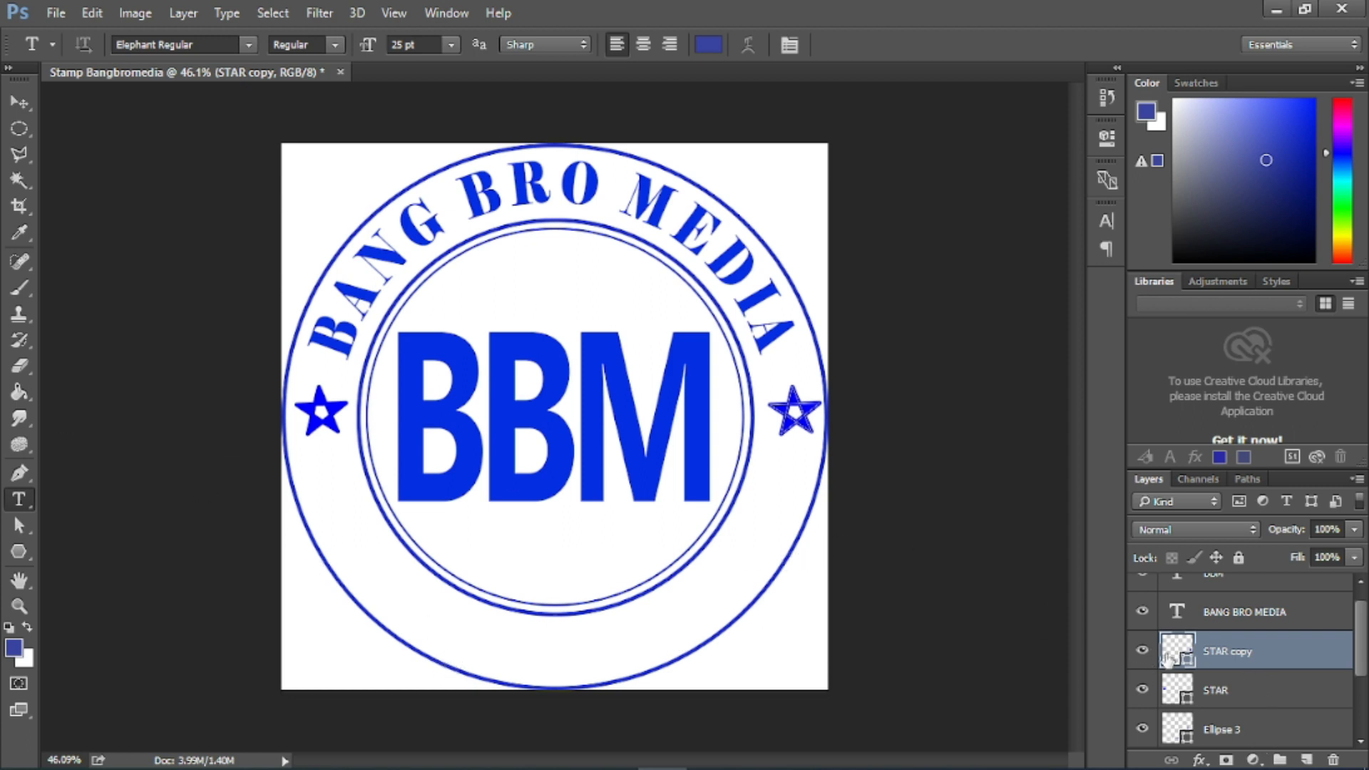
scroll(1167, 655, "down", 2)
left_click(1258, 734)
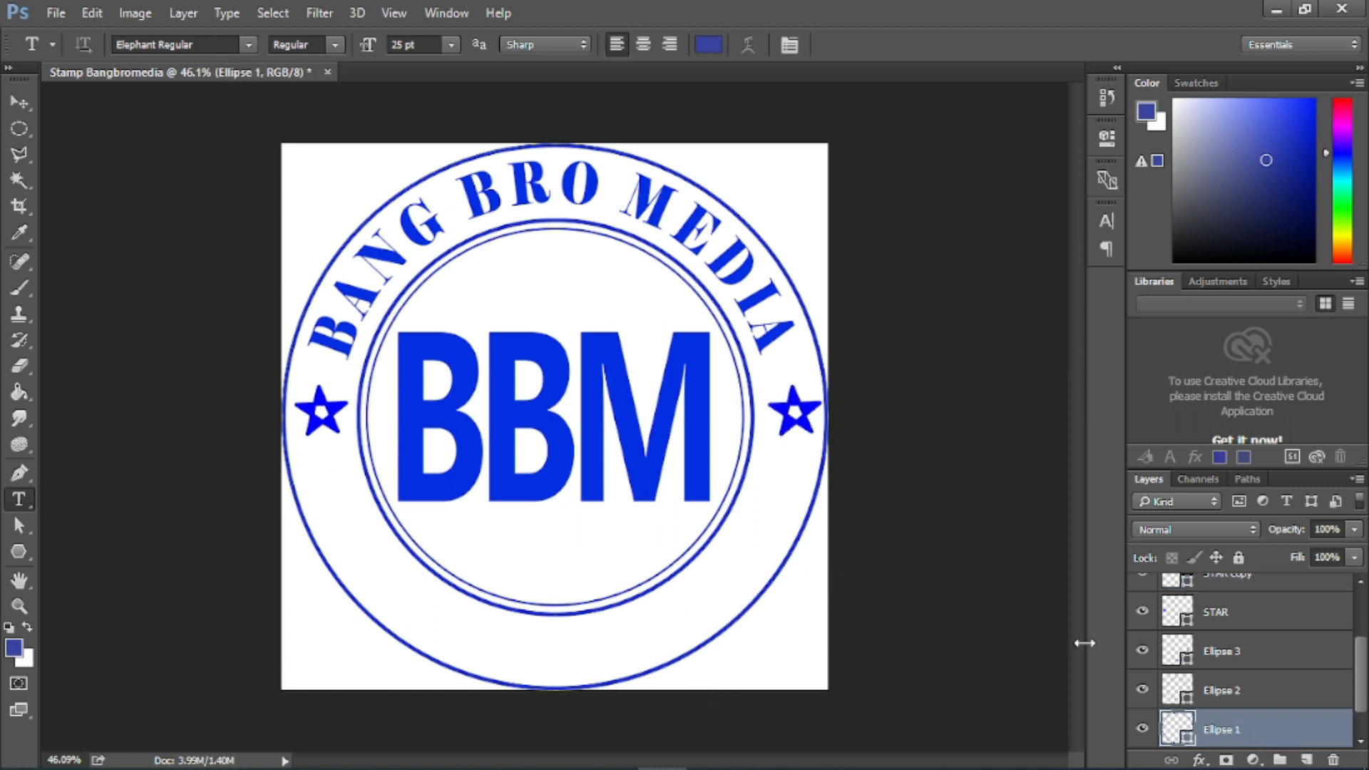
scroll(1220, 663, "down", 1)
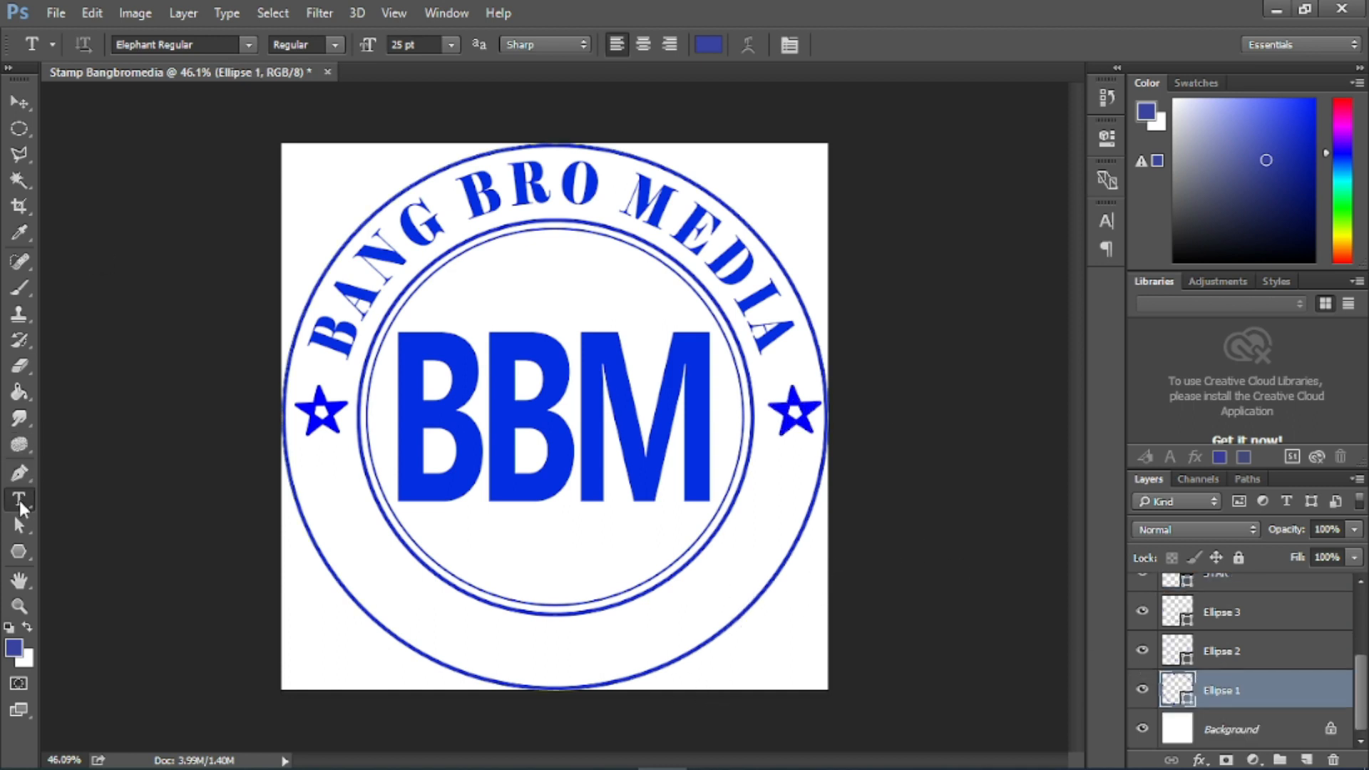
left_click(356, 596)
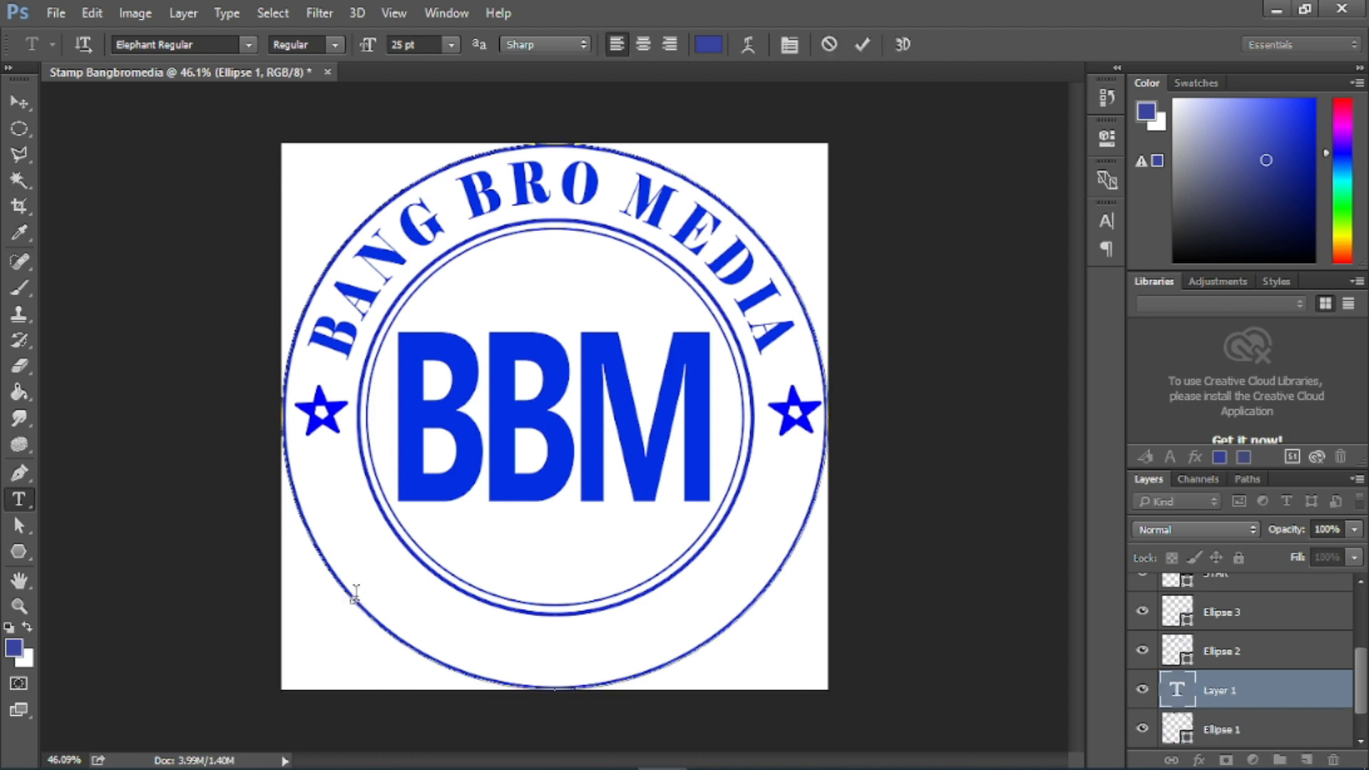
type("WO")
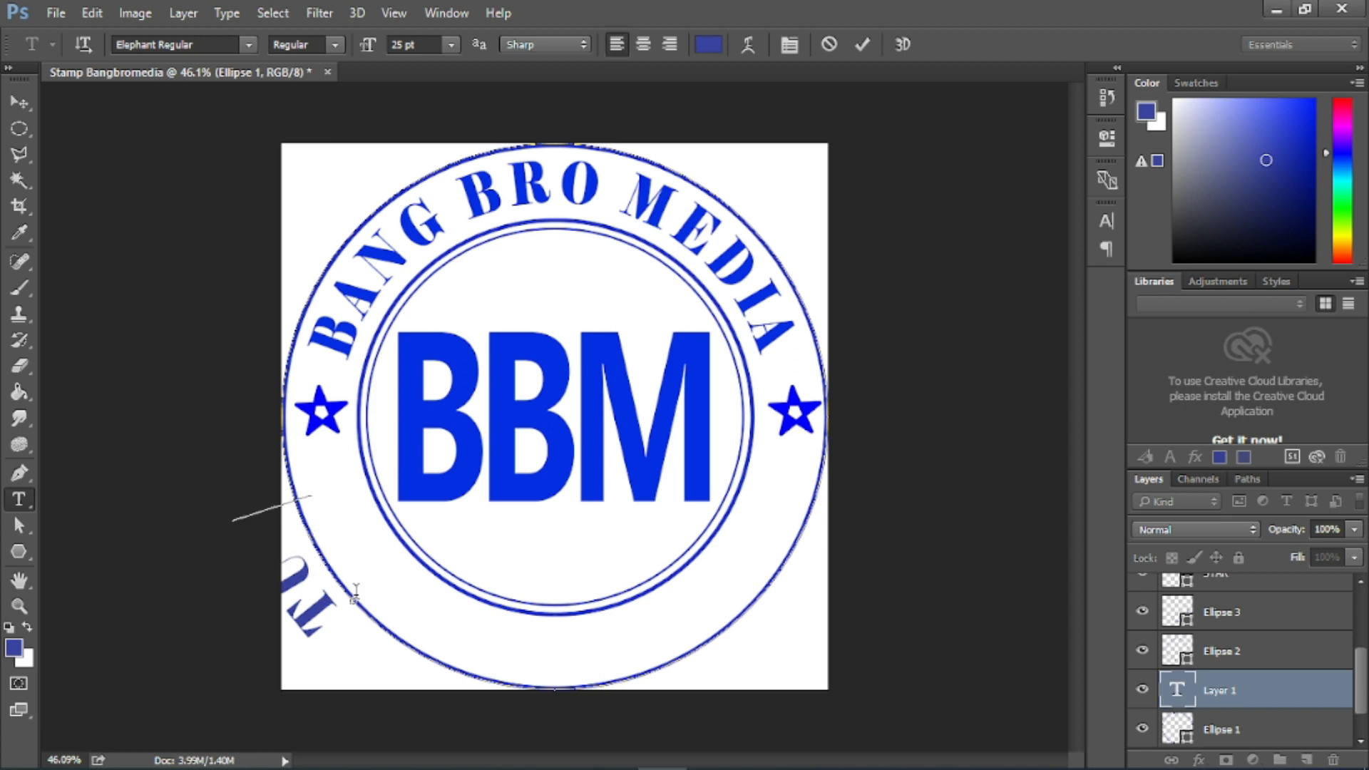
type("IAL PHOTO")
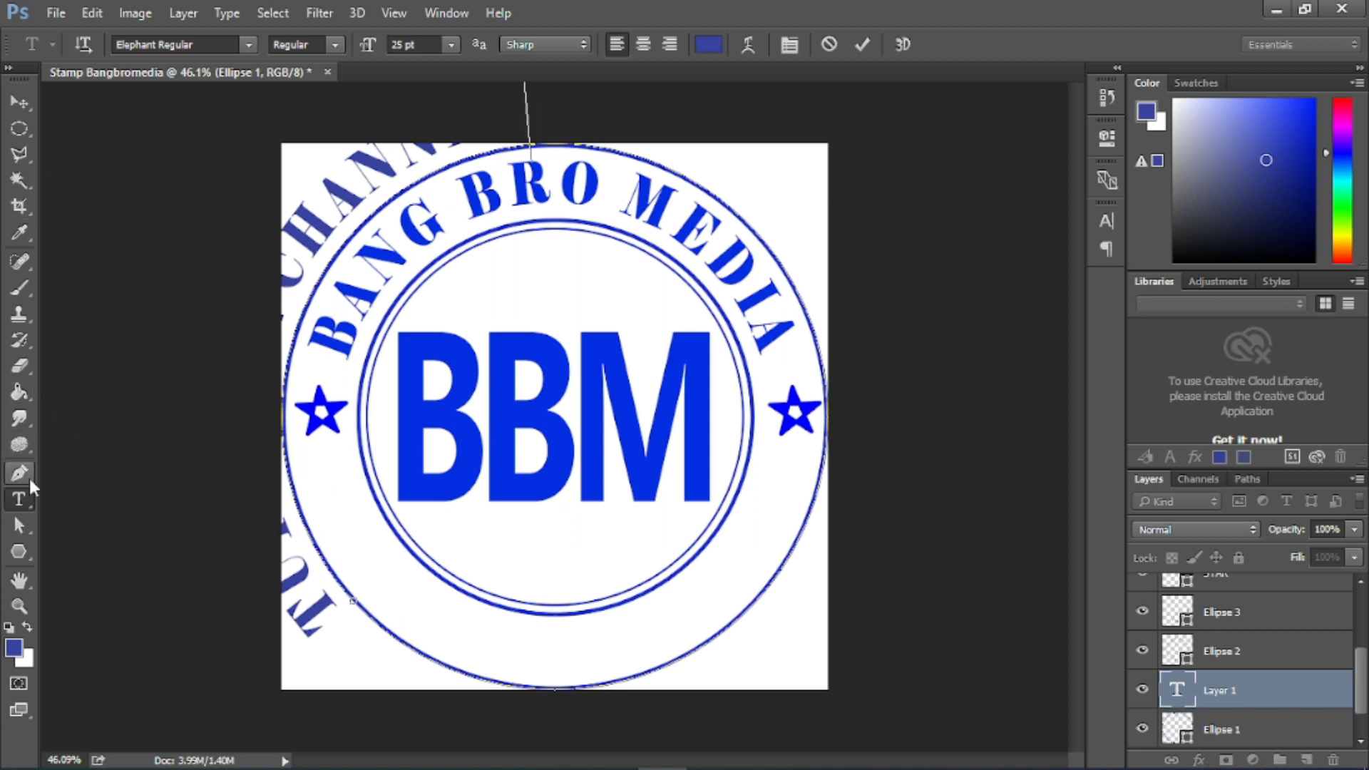
- Flip TUTORIAL CHANNEL to the inside of the circle and move its path start and end points to just below the two stars
left_click(20, 526)
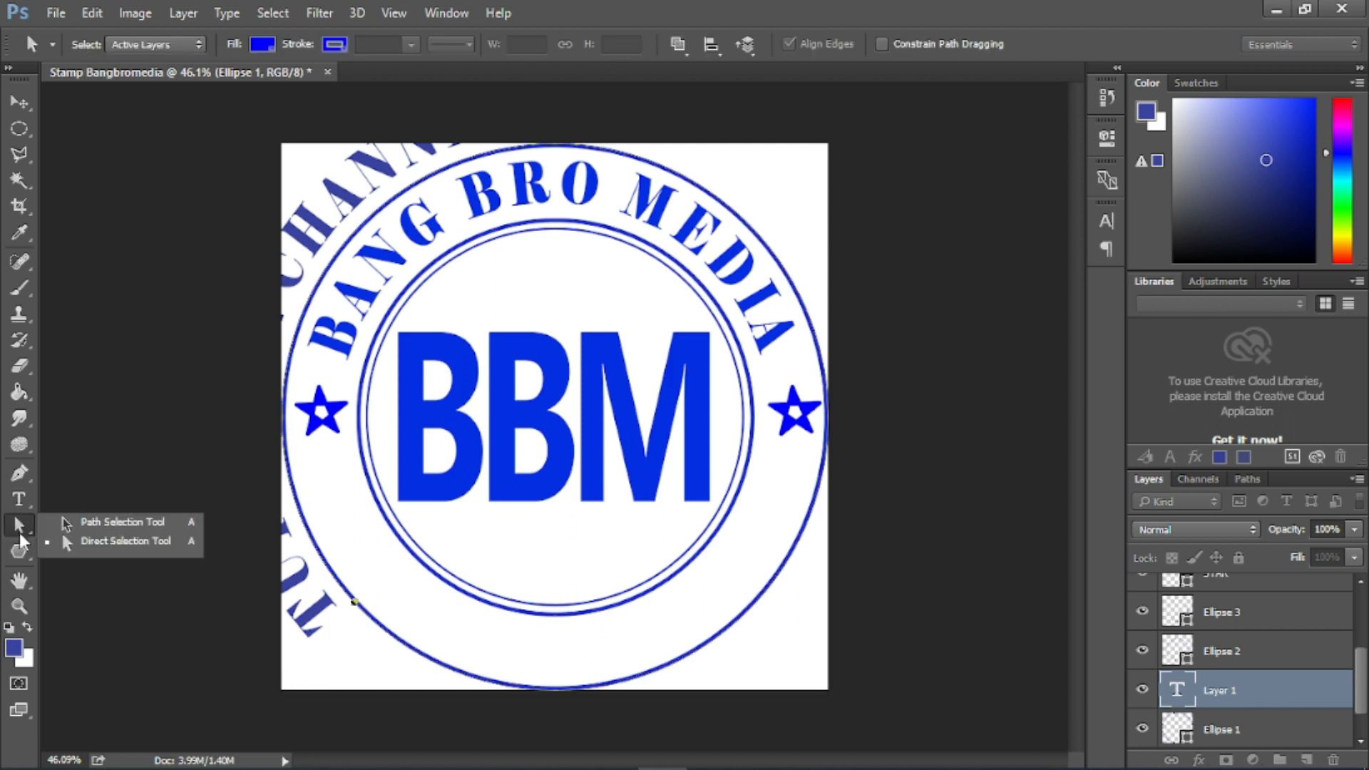
left_click(128, 541)
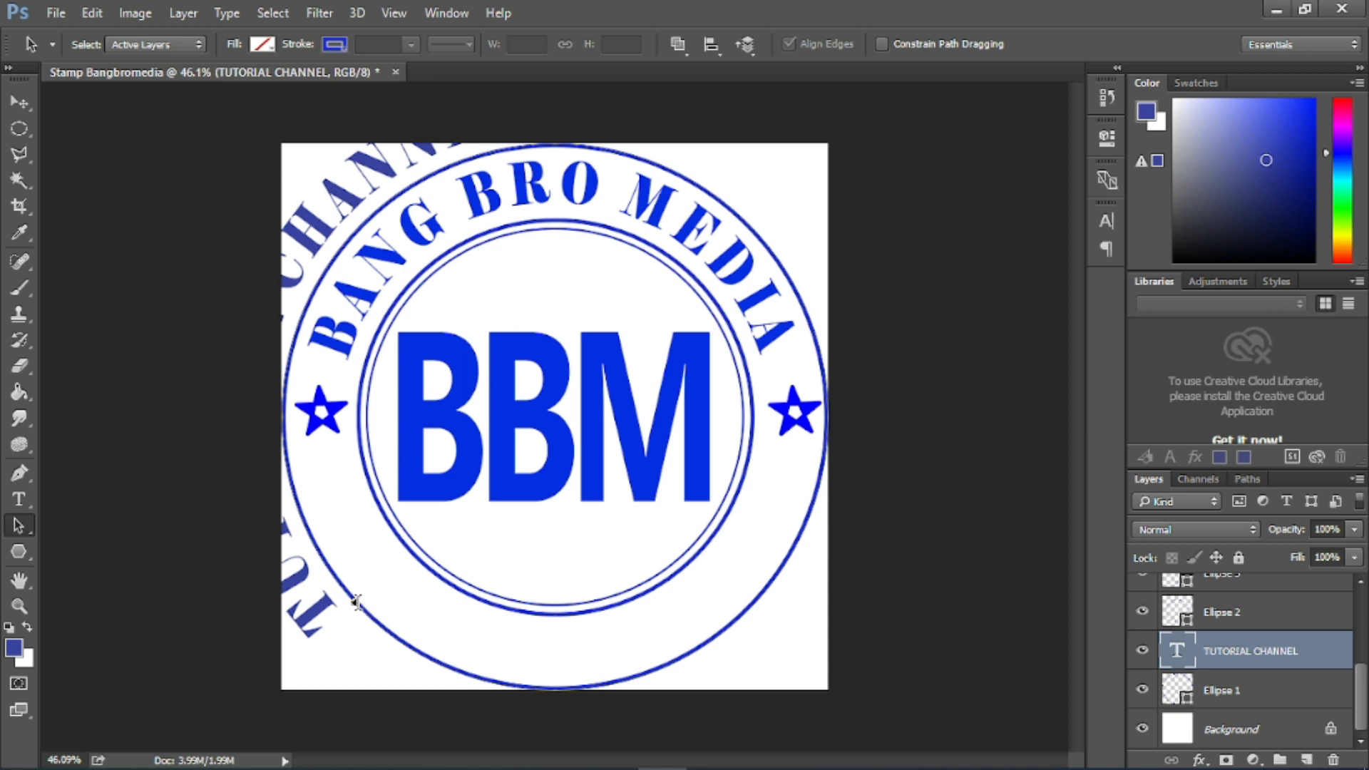
left_click(352, 599)
mouse_move(355, 603)
left_mouse_down()
mouse_move(629, 648)
mouse_move(772, 570)
mouse_move(777, 519)
mouse_move(782, 585)
mouse_move(801, 507)
left_mouse_up()
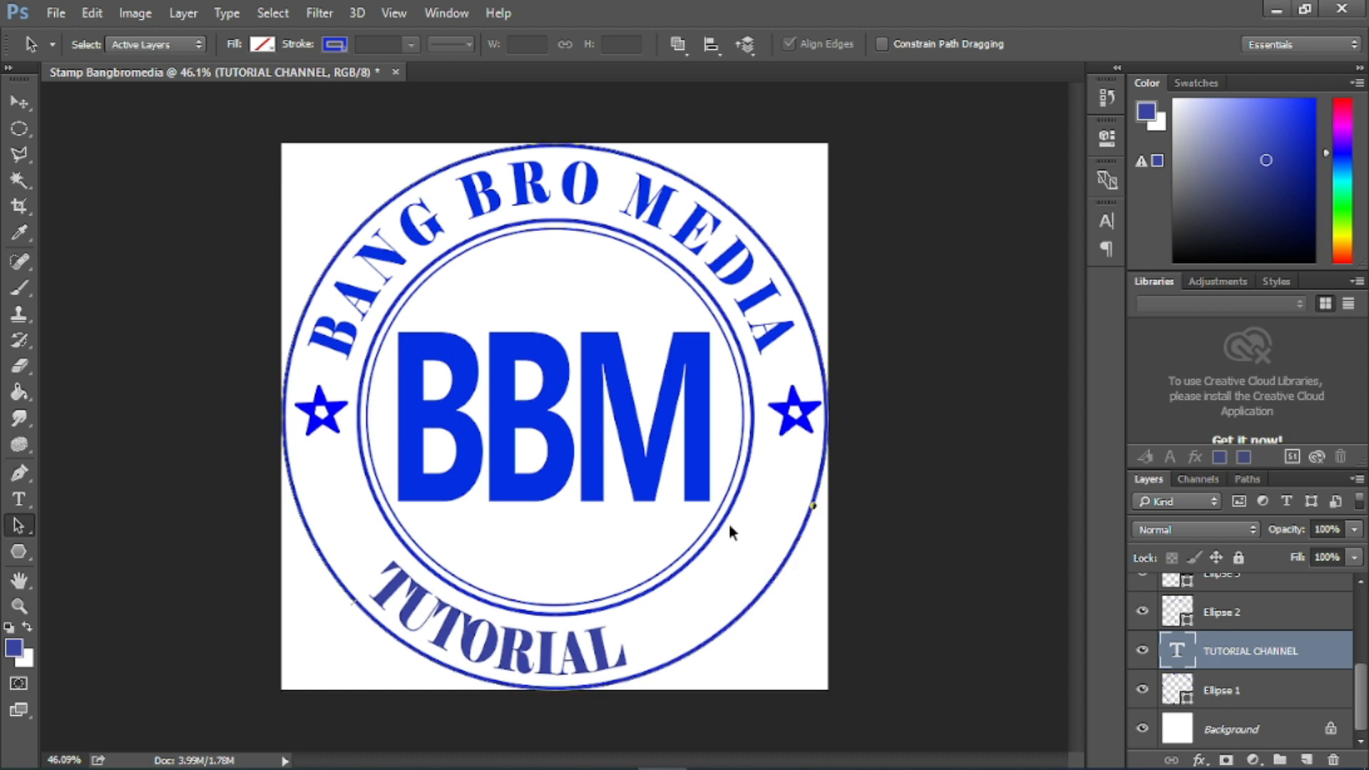
mouse_move(373, 617)
left_mouse_down()
mouse_move(384, 610)
mouse_move(305, 542)
mouse_move(303, 517)
left_mouse_up()
left_click_drag(812, 506, 822, 469)
left_click_drag(302, 516, 294, 494)
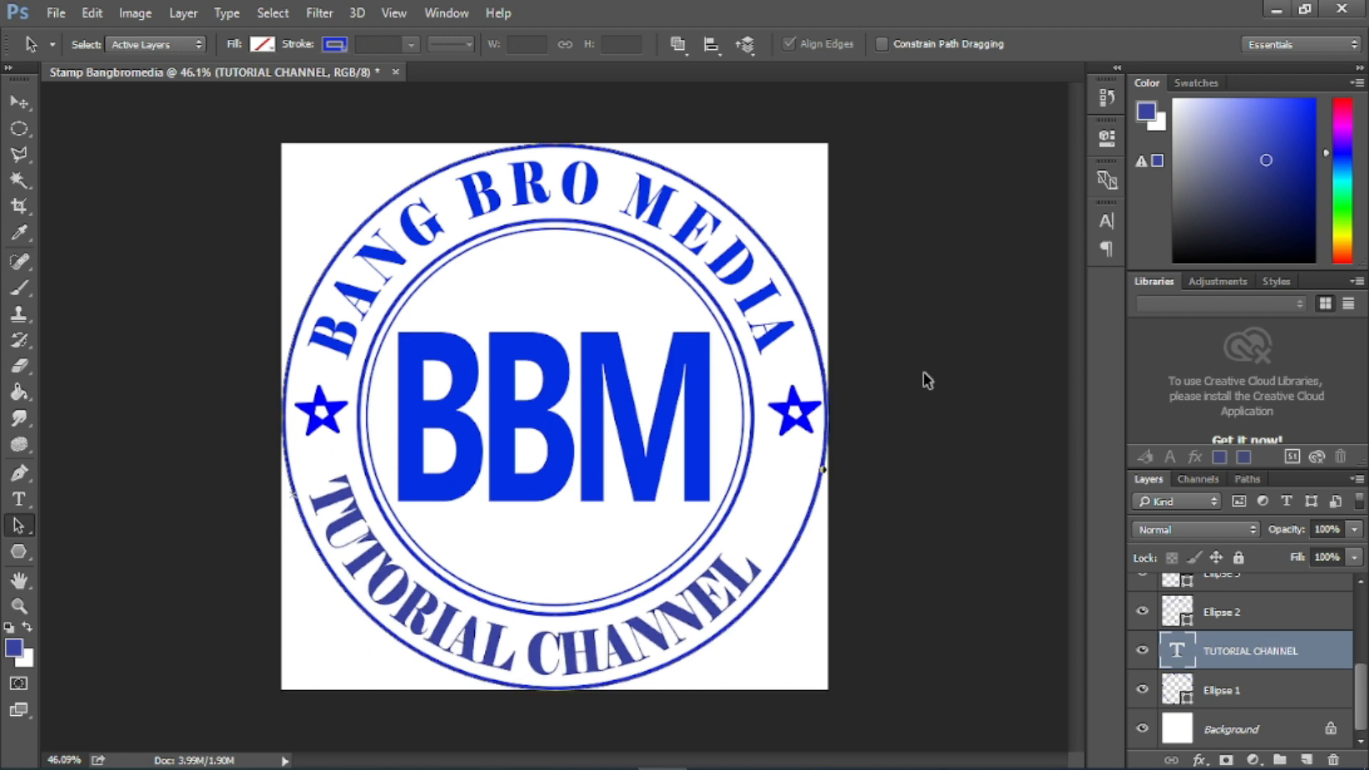
- Set the horizontal scale of the TUTORIAL CHANNEL text to 110%
key("t")
left_click(1106, 222)
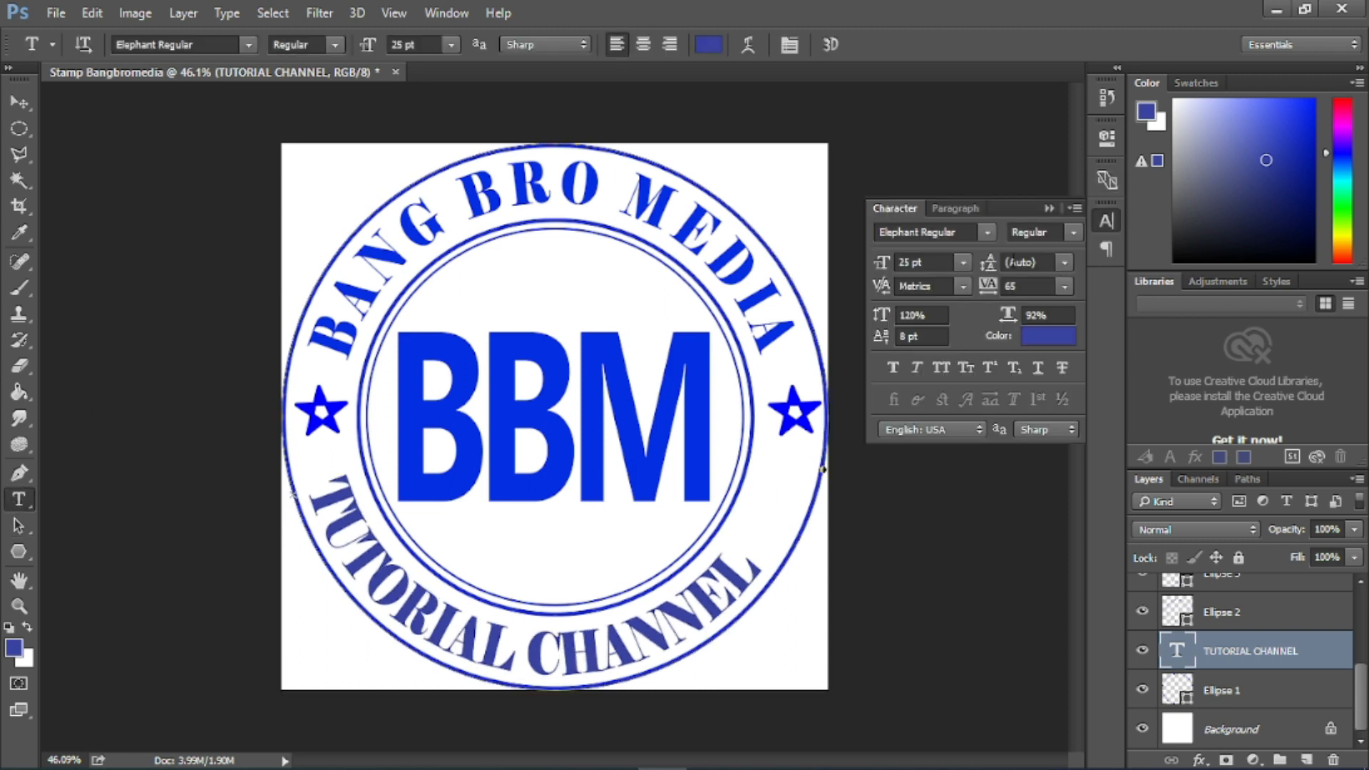
double_click(1050, 315)
type("101")
key("Return")
type("110")
key("Return")
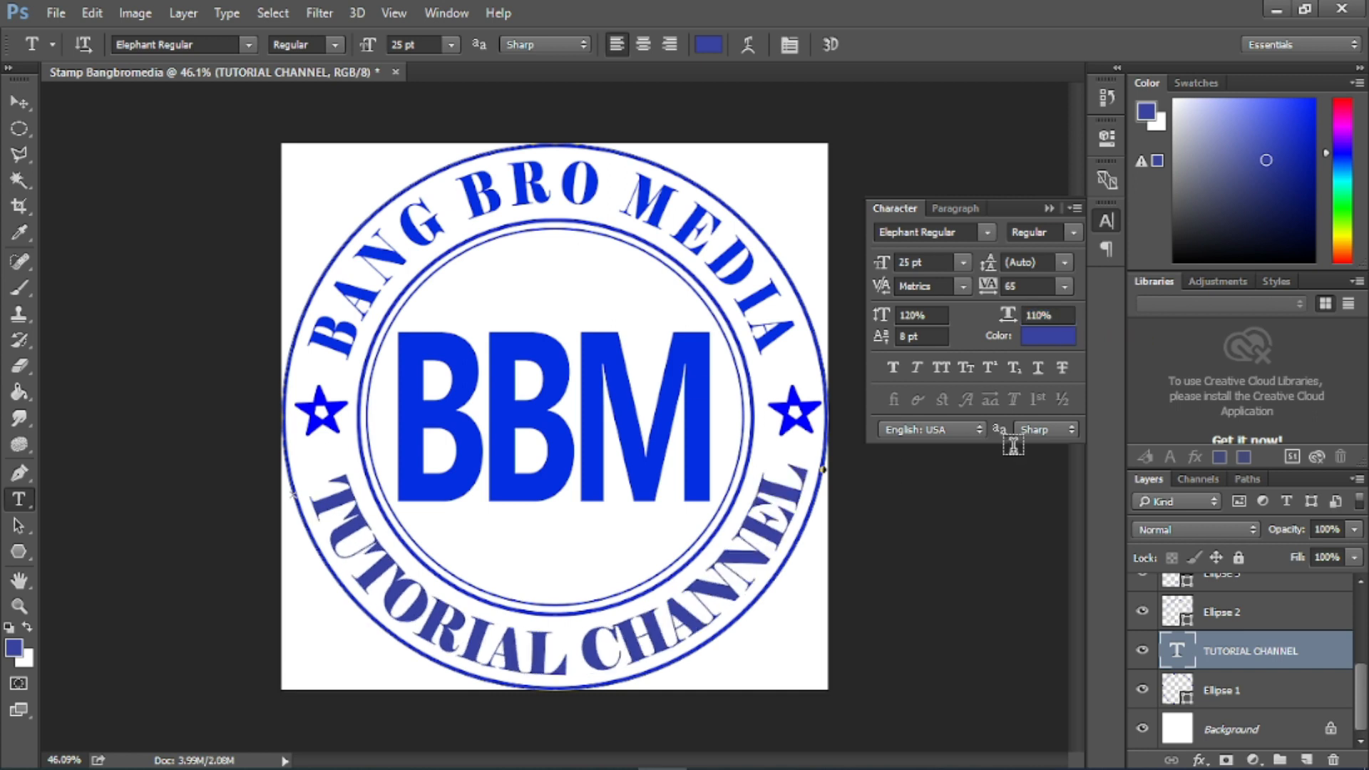
- Shift the start and end points of TUTORIAL CHANNEL slightly up along the circle to balance the text between the stars
left_click(19, 526)
left_click_drag(305, 495, 299, 477)
left_click_drag(832, 470, 841, 460)
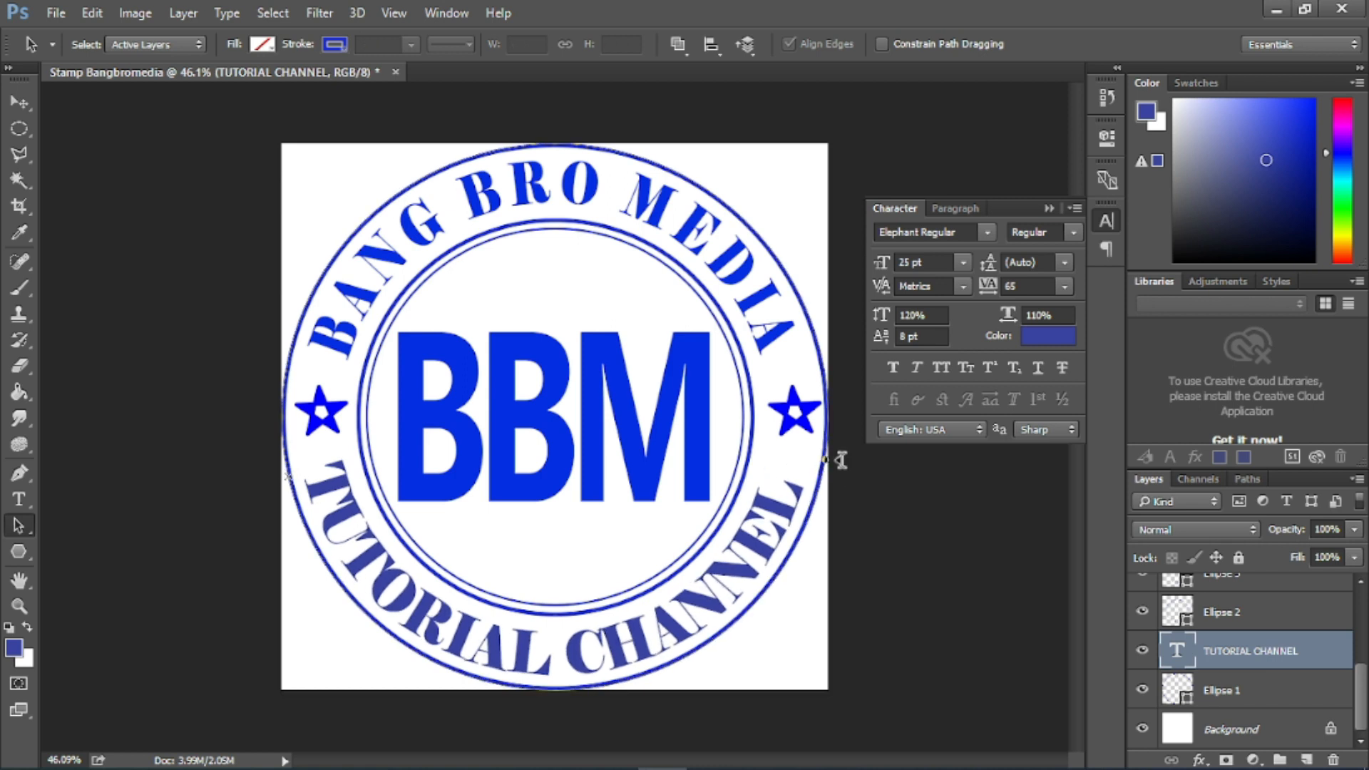
- Recolor the TUTORIAL CHANNEL text with the bright blue sampled from the BBM lettering
left_click(1031, 340)
left_click(691, 371)
key("Return")
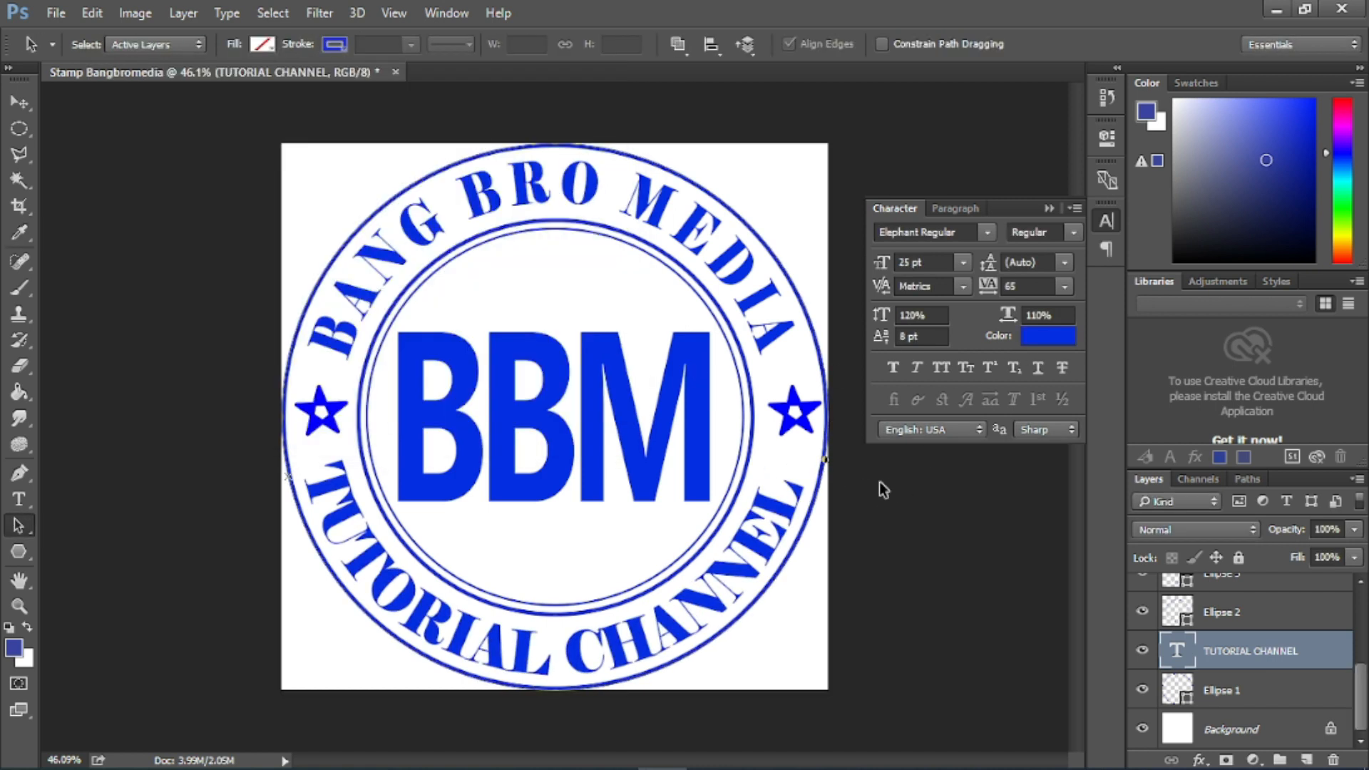
left_click(1049, 208)
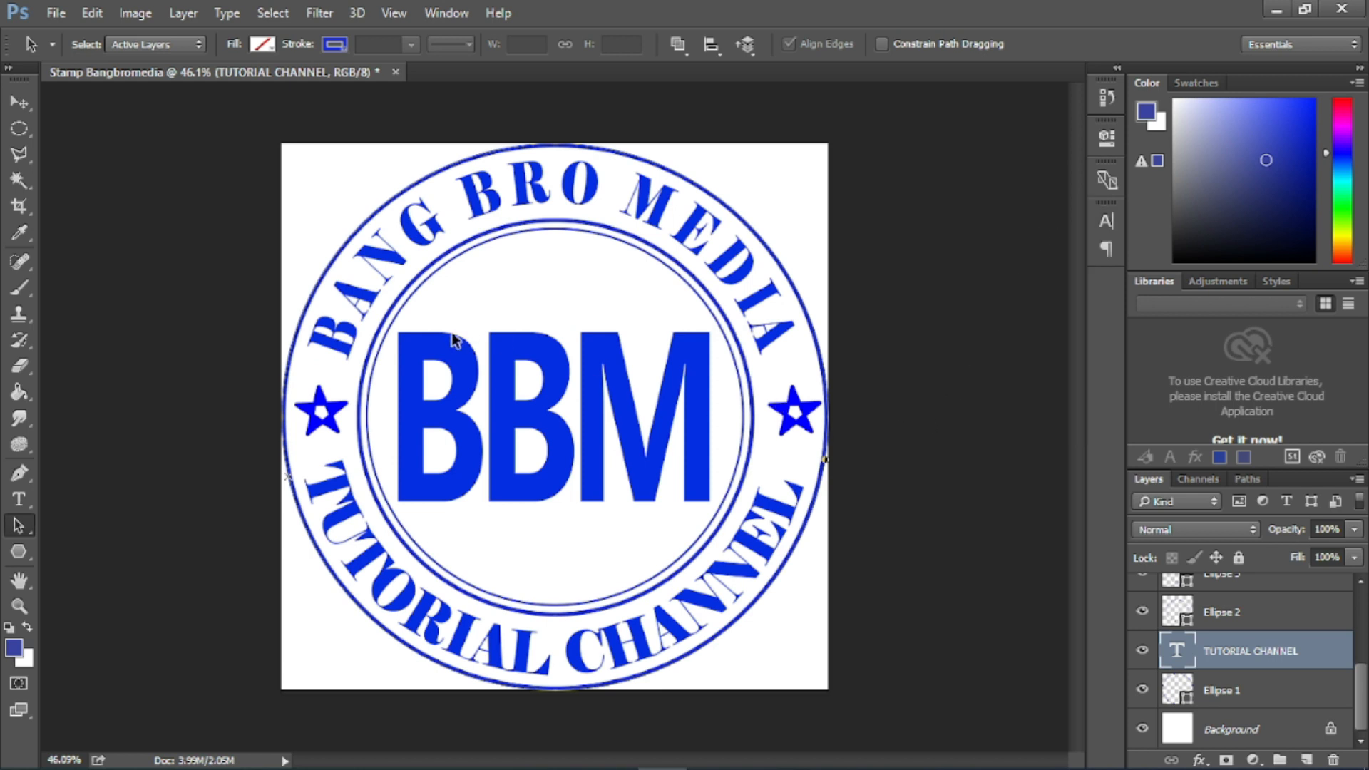
- Save the stamp in Documents as bbm STAMP in Photoshop format, keeping layers and maximum compatibility
scroll(456, 340, "down", 2)
scroll(768, 431, "down", 1)
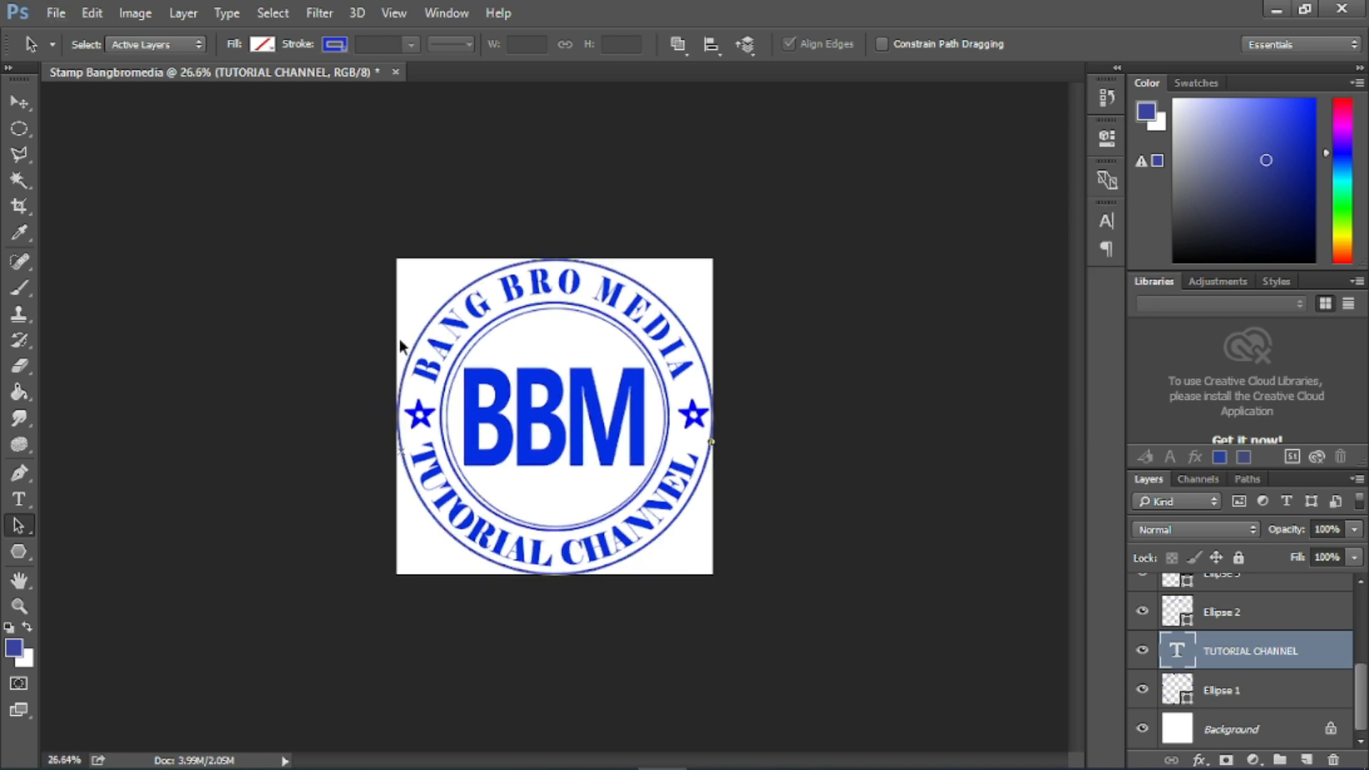
scroll(496, 467, "up", 2)
key("alt")
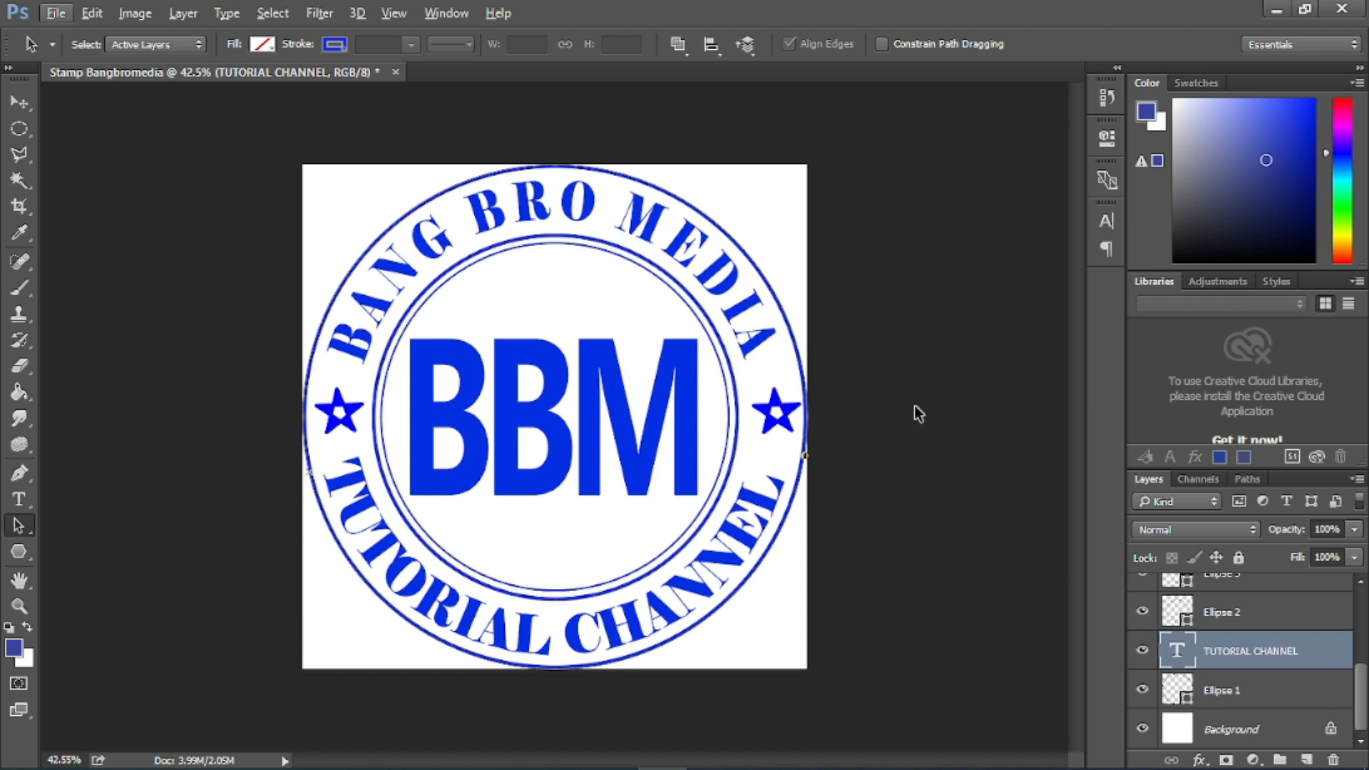
left_click(55, 14)
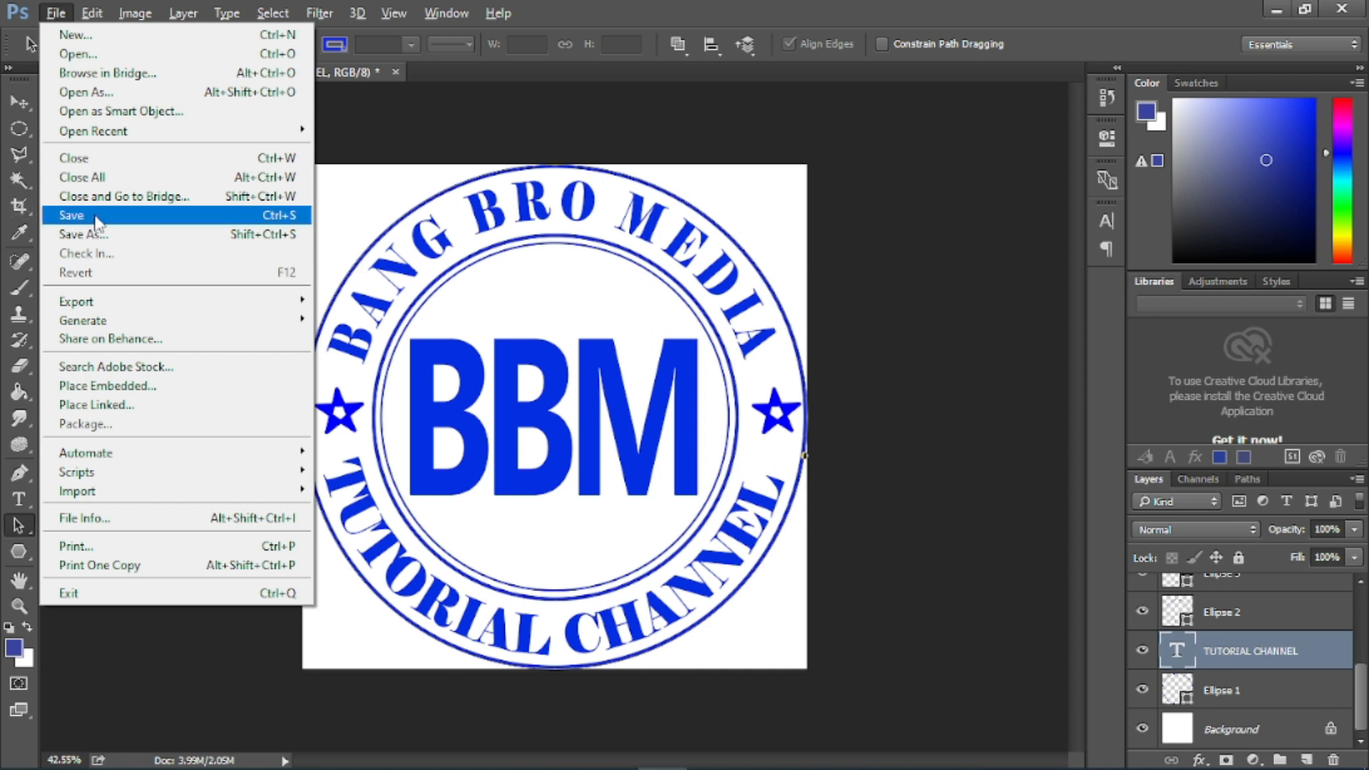
left_click(98, 236)
type("bbm STAMP")
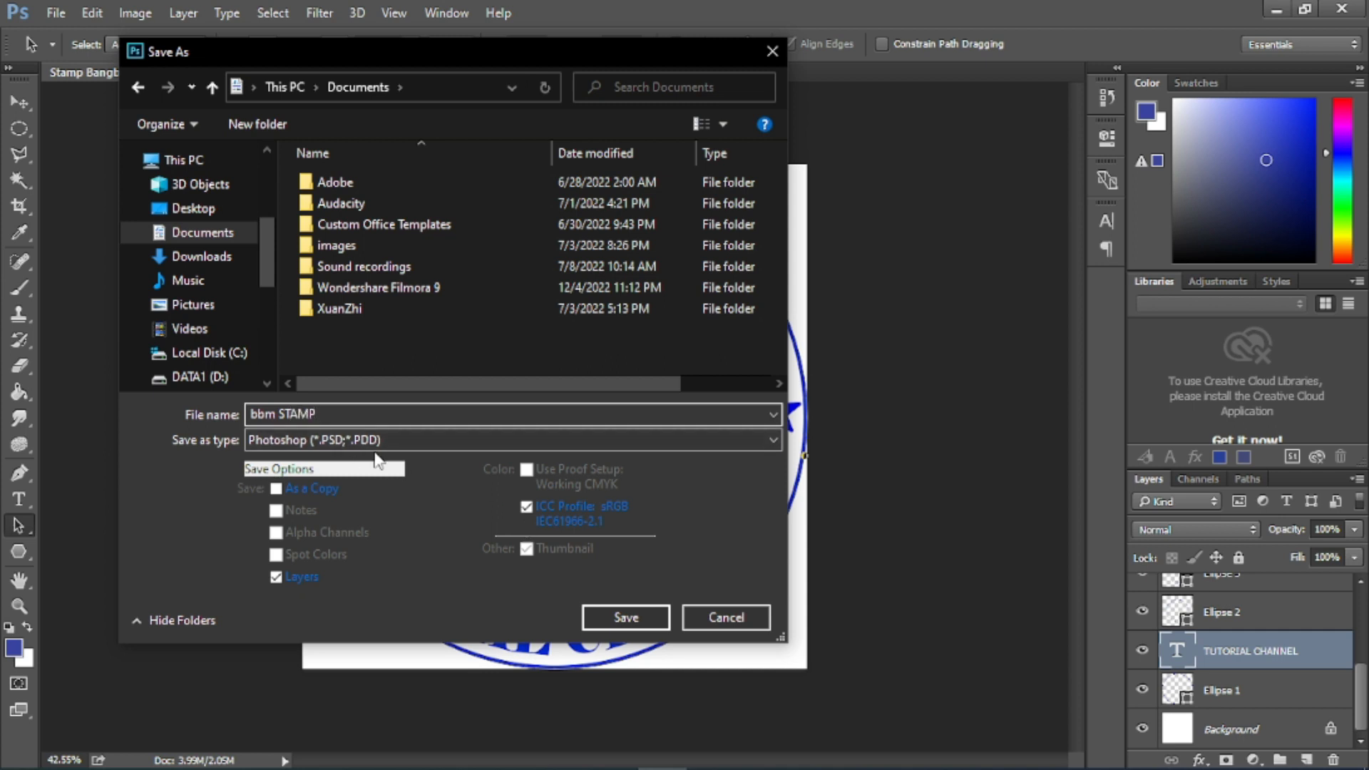
left_click(590, 618)
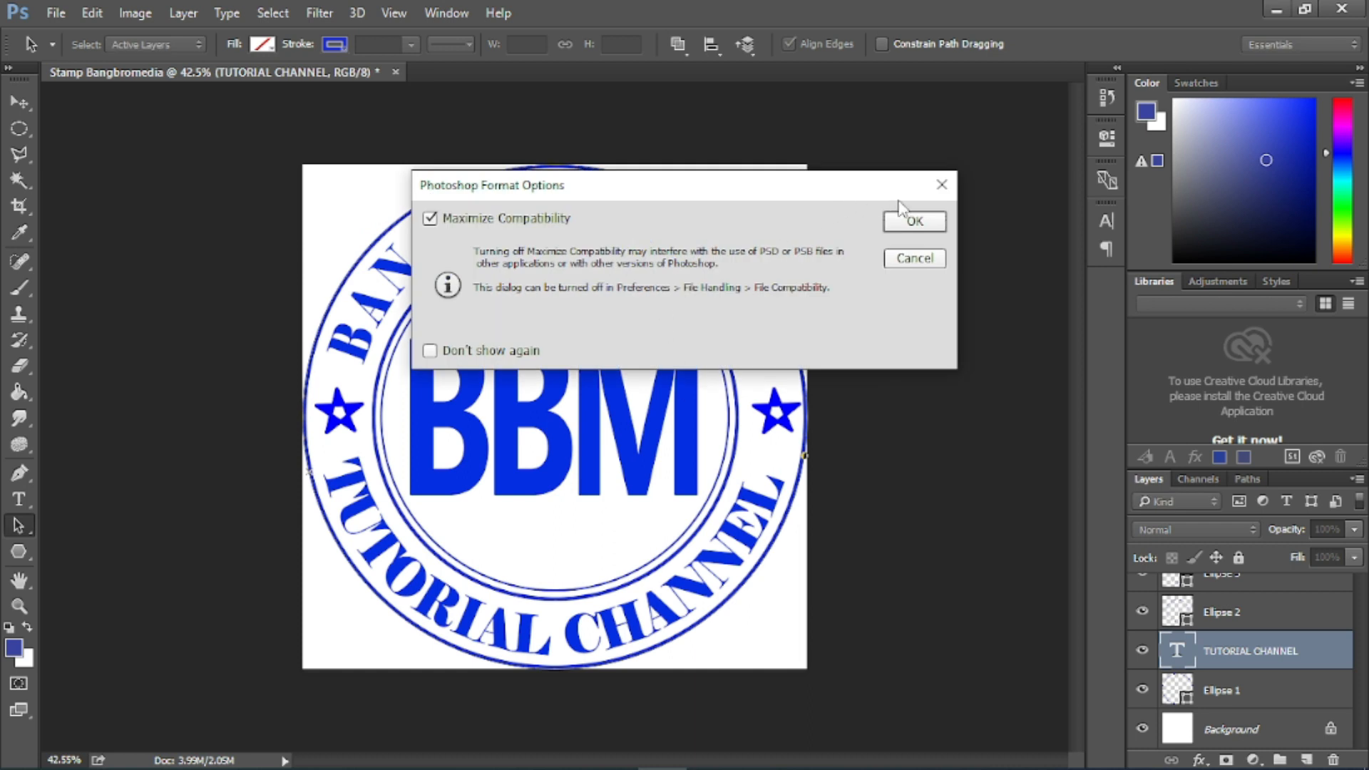
left_click(913, 221)
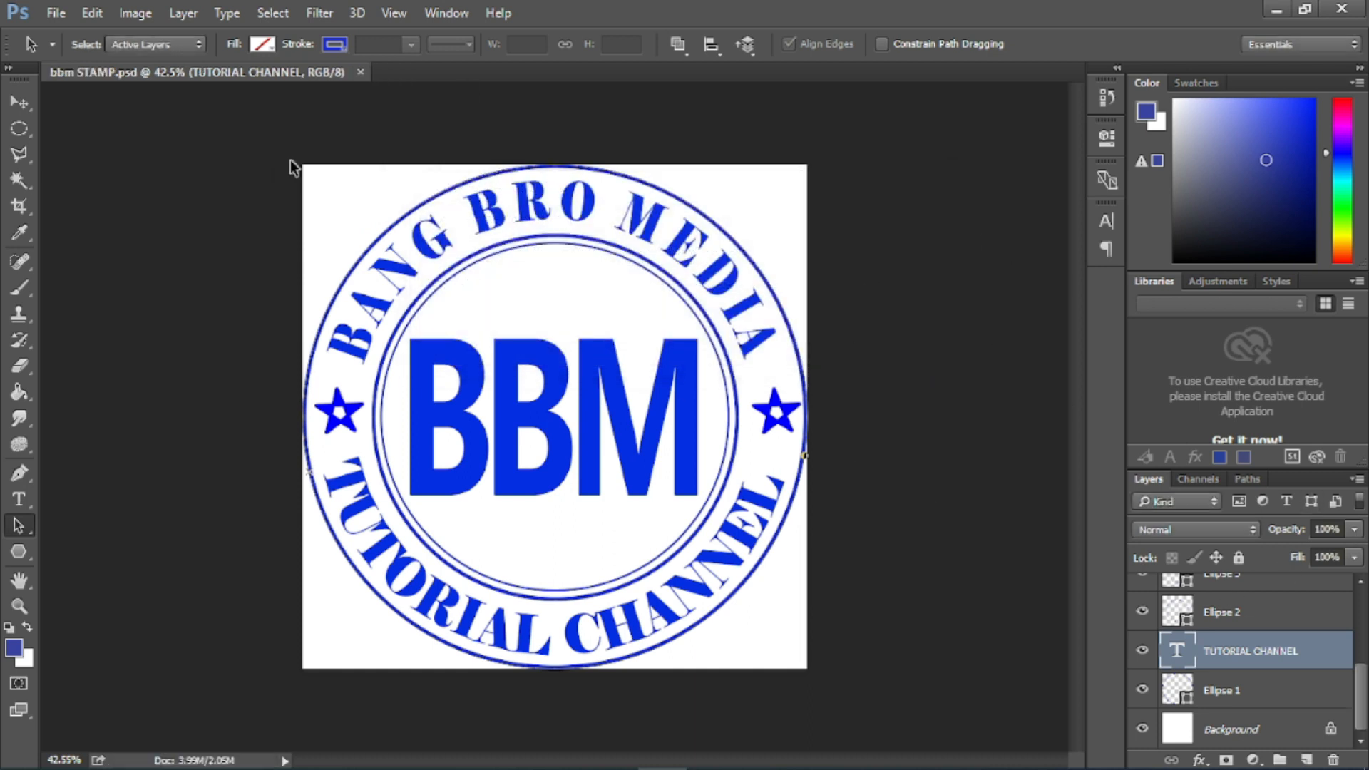
left_click(57, 14)
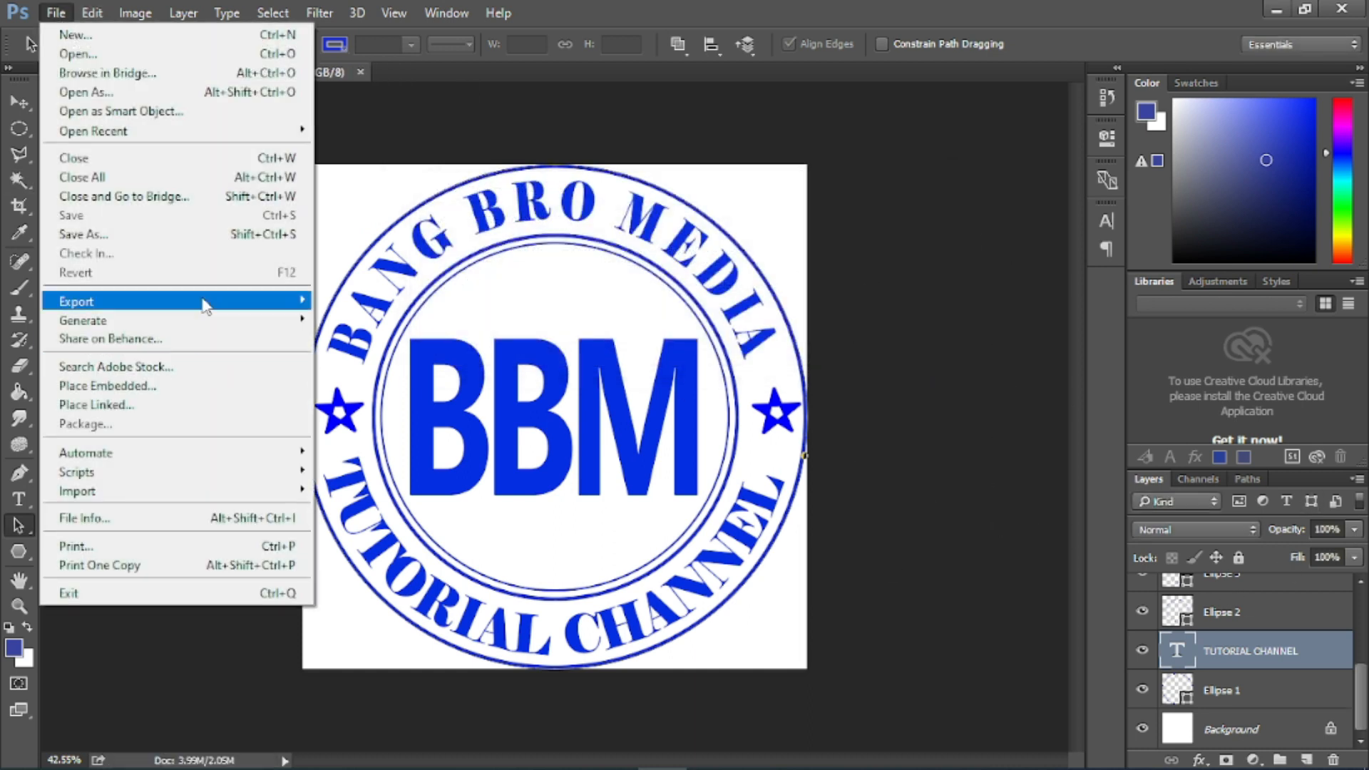
left_click(171, 235)
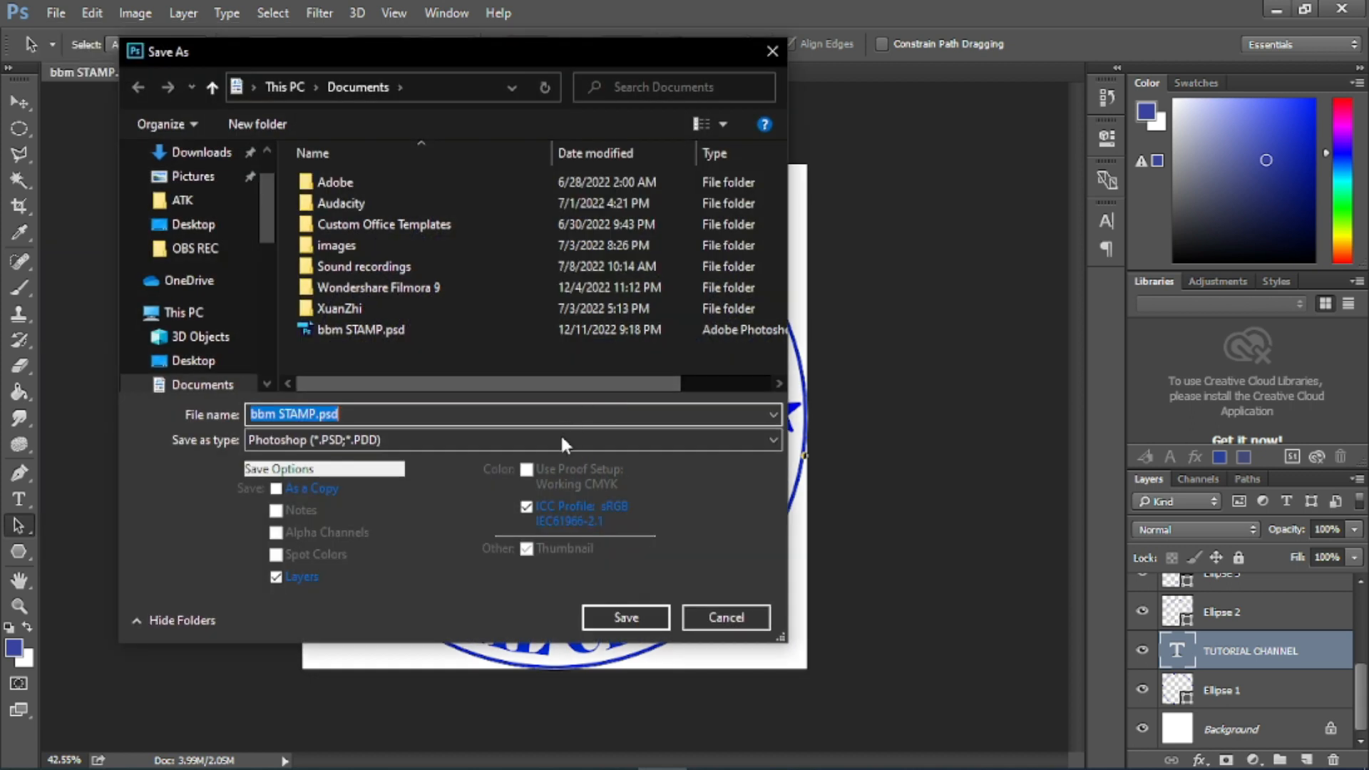
left_click(559, 440)
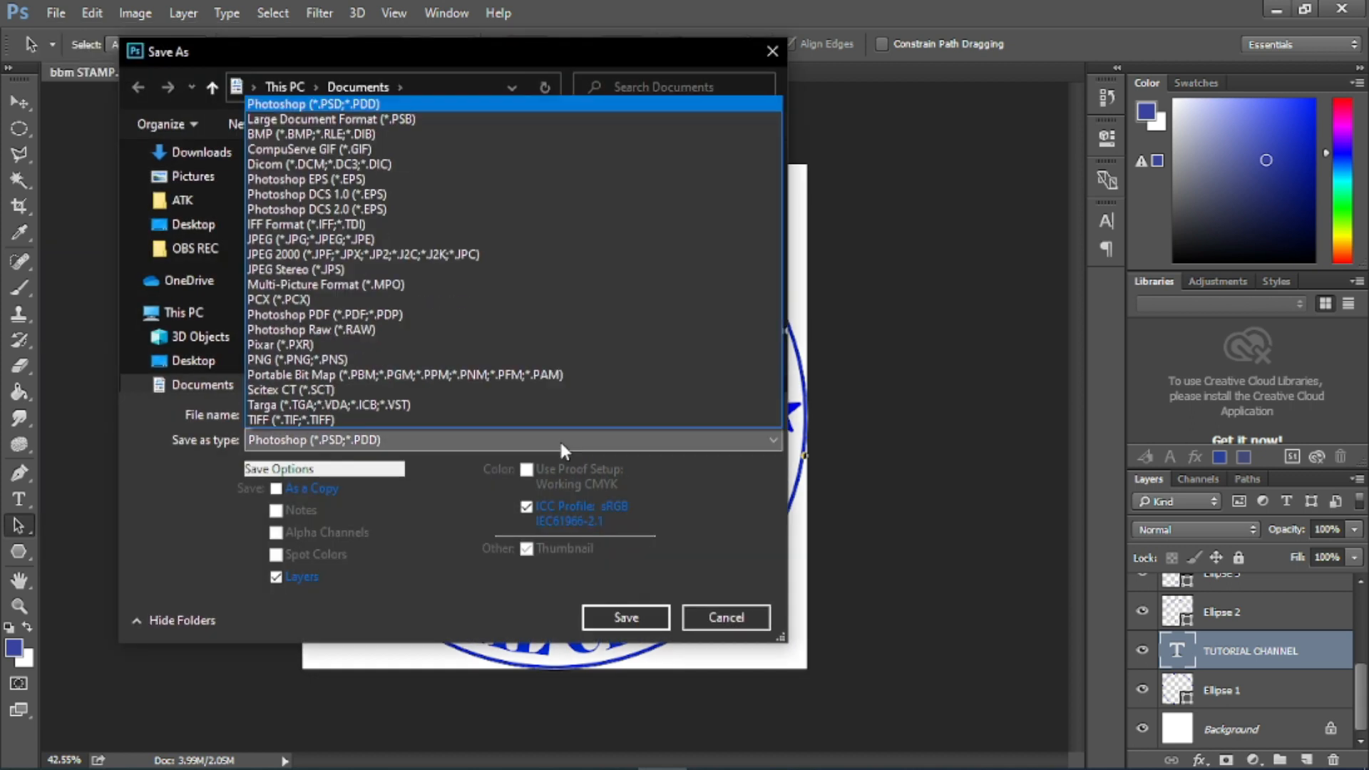
left_click(314, 360)
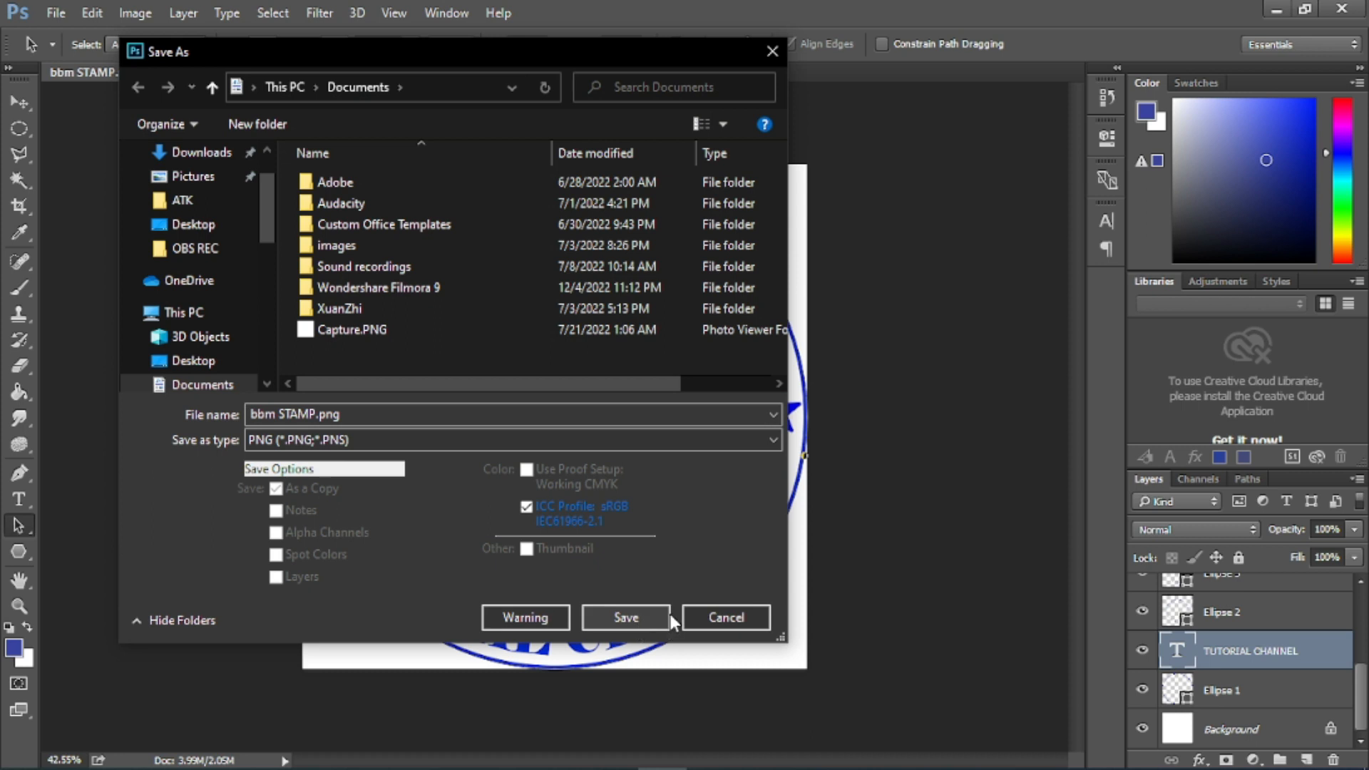
left_click(724, 615)
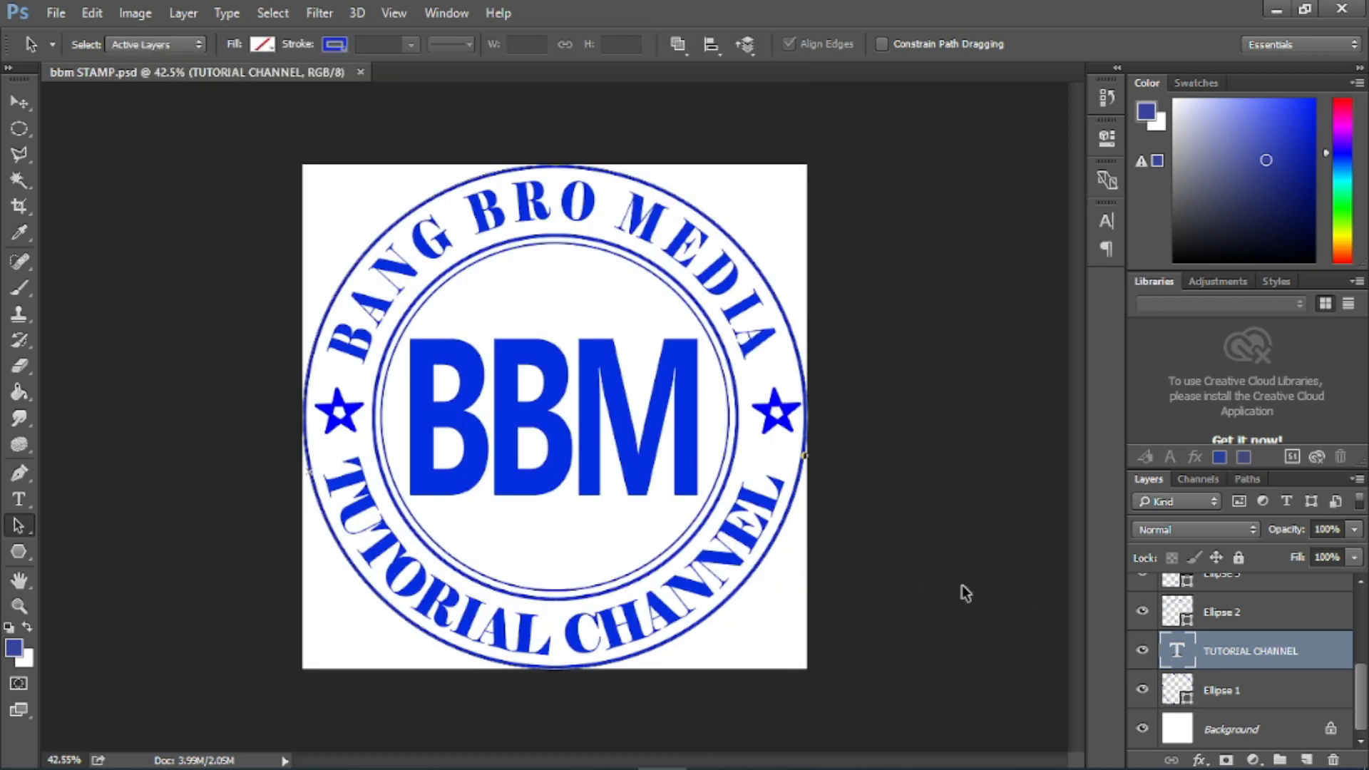
- Unlock the Background layer and hide it so the stamp has a transparent background
left_click(1143, 730)
left_click(1330, 729)
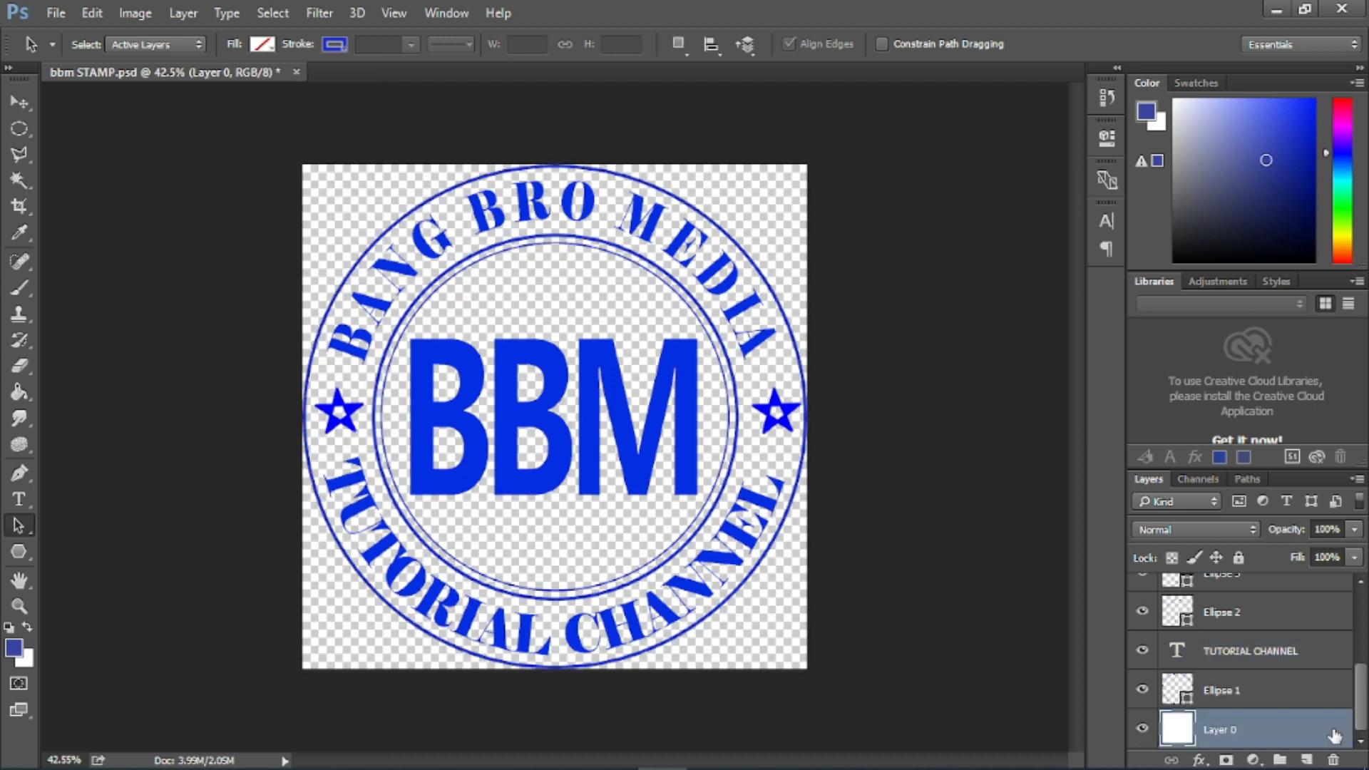
double_click(1169, 733)
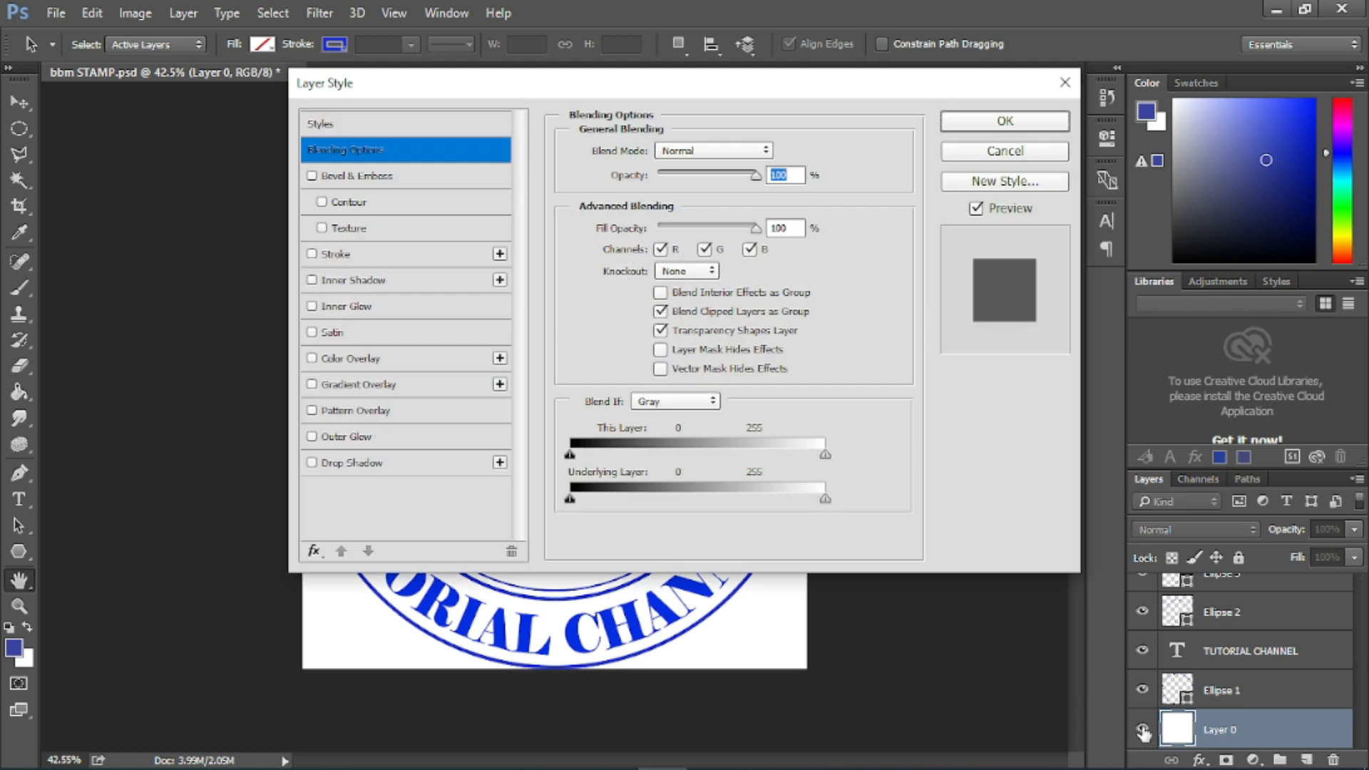
left_click(1006, 151)
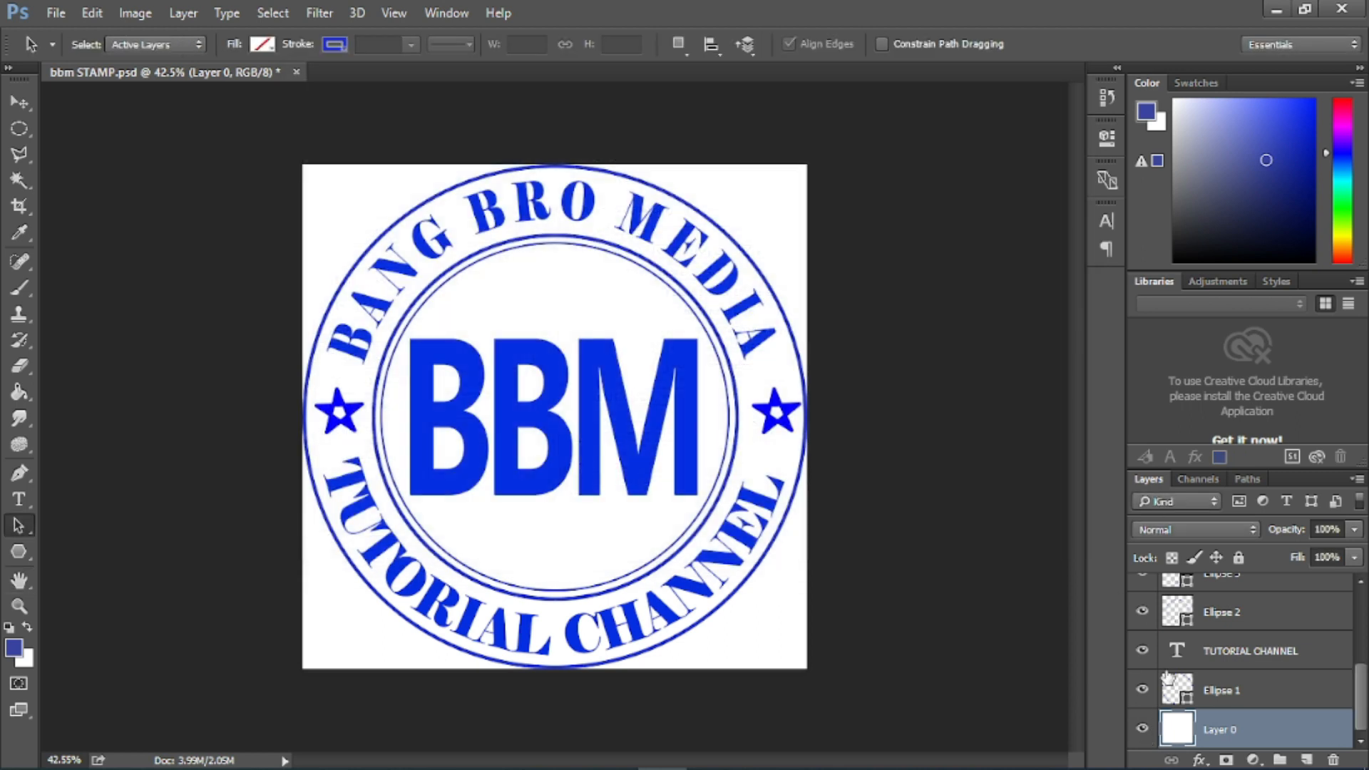
left_click(1142, 730)
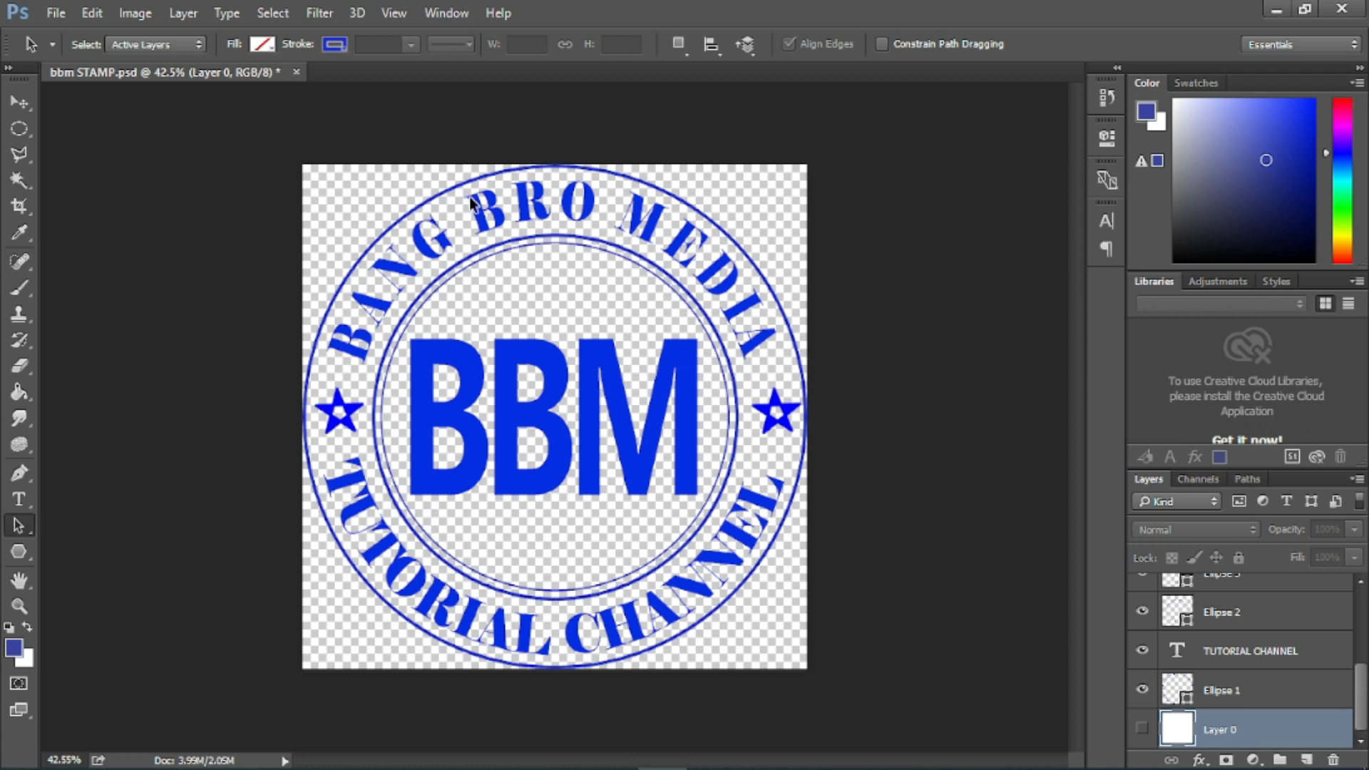
- Save a copy as bbm STAMP.png in Documents with None / Fast compression and no interlacing
left_click(55, 12)
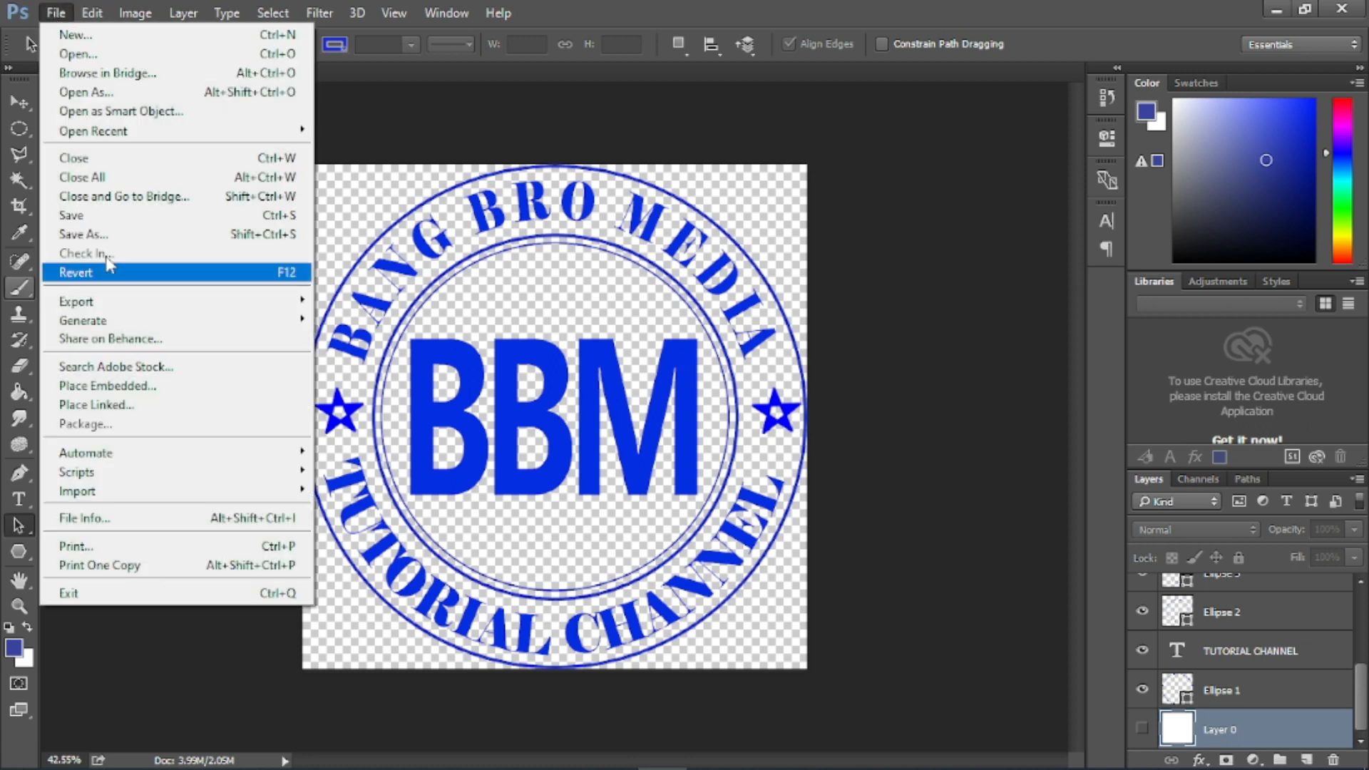
left_click(111, 235)
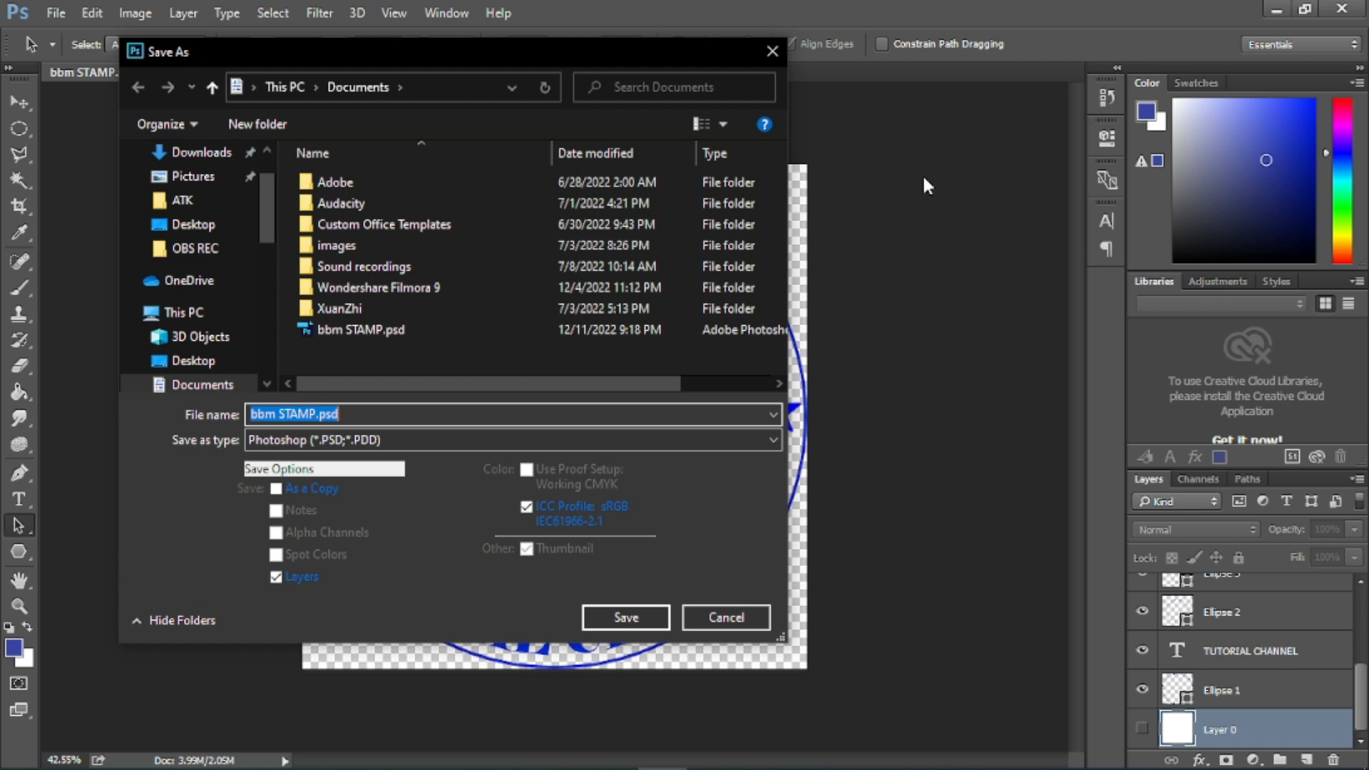
left_click(389, 440)
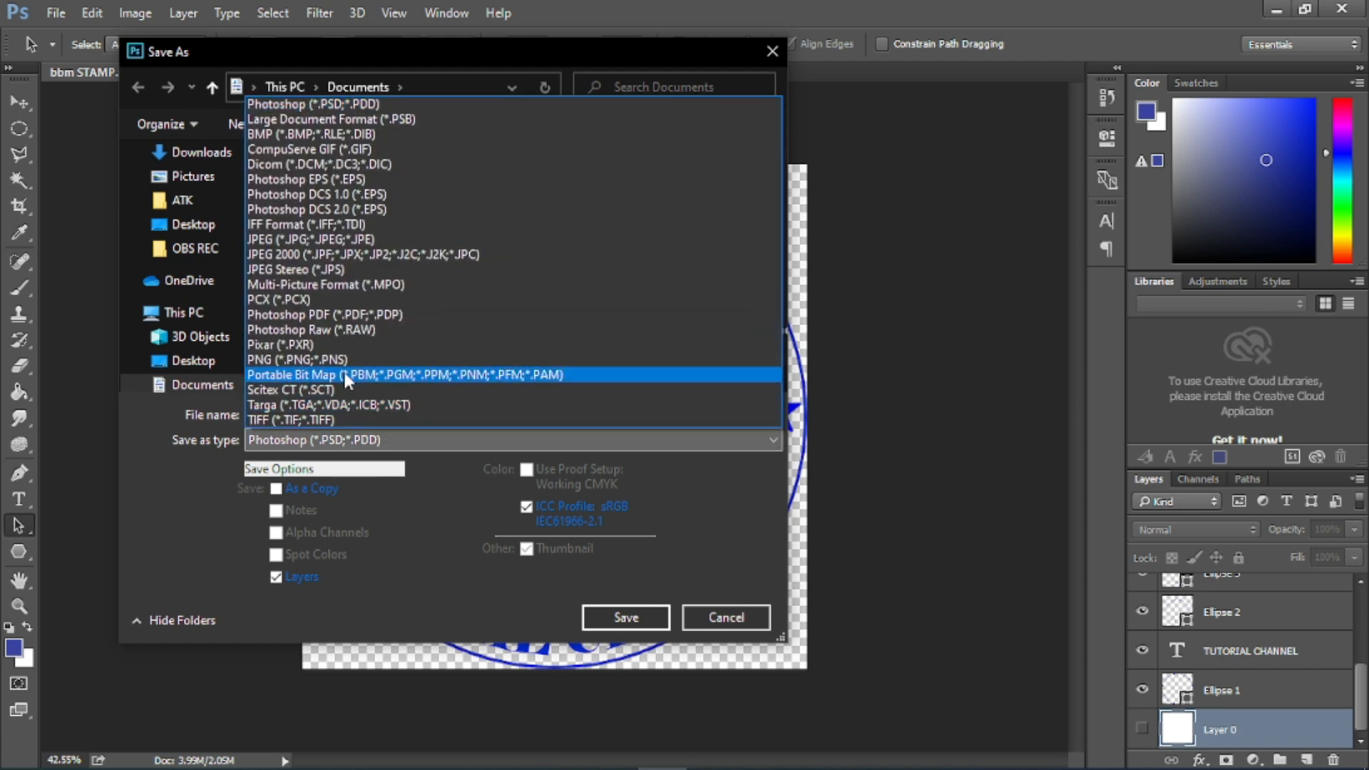
left_click(464, 363)
left_click(381, 416)
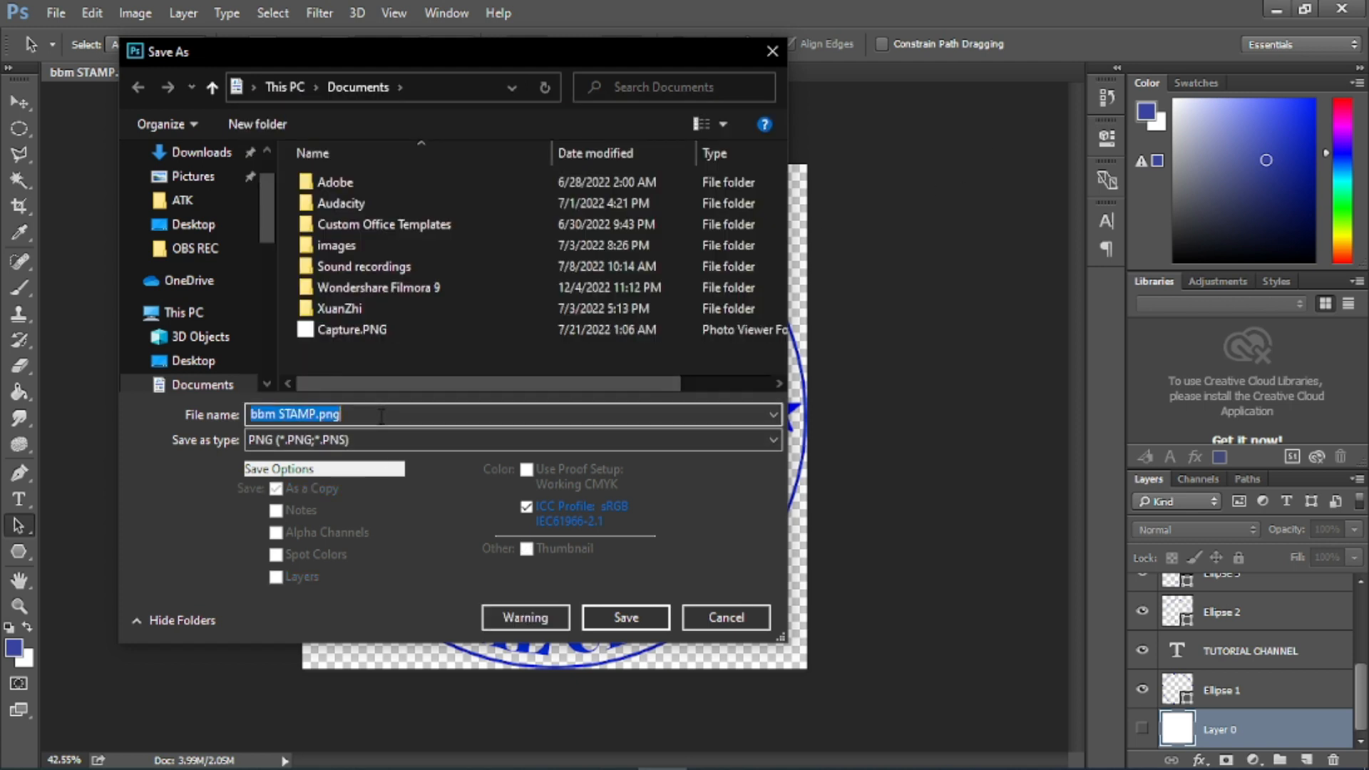
left_click(384, 419)
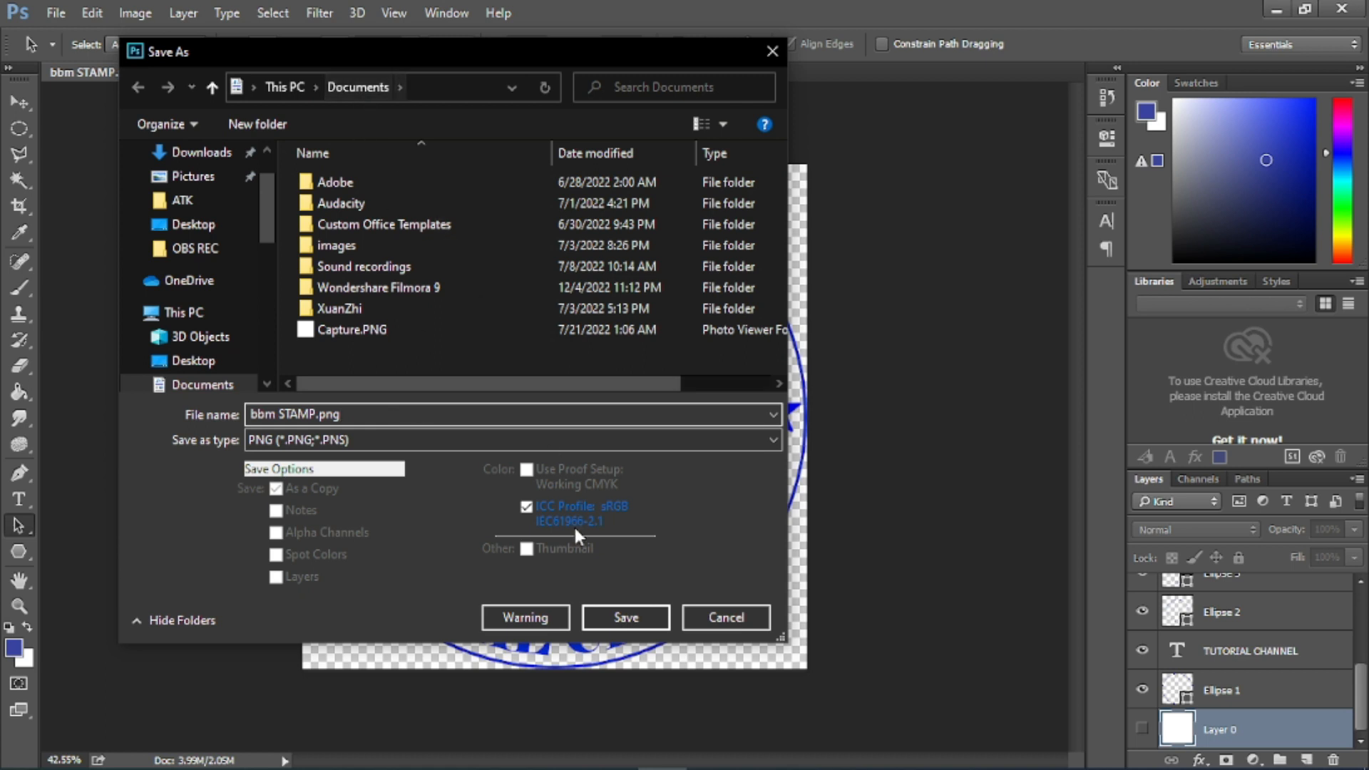
left_click(625, 617)
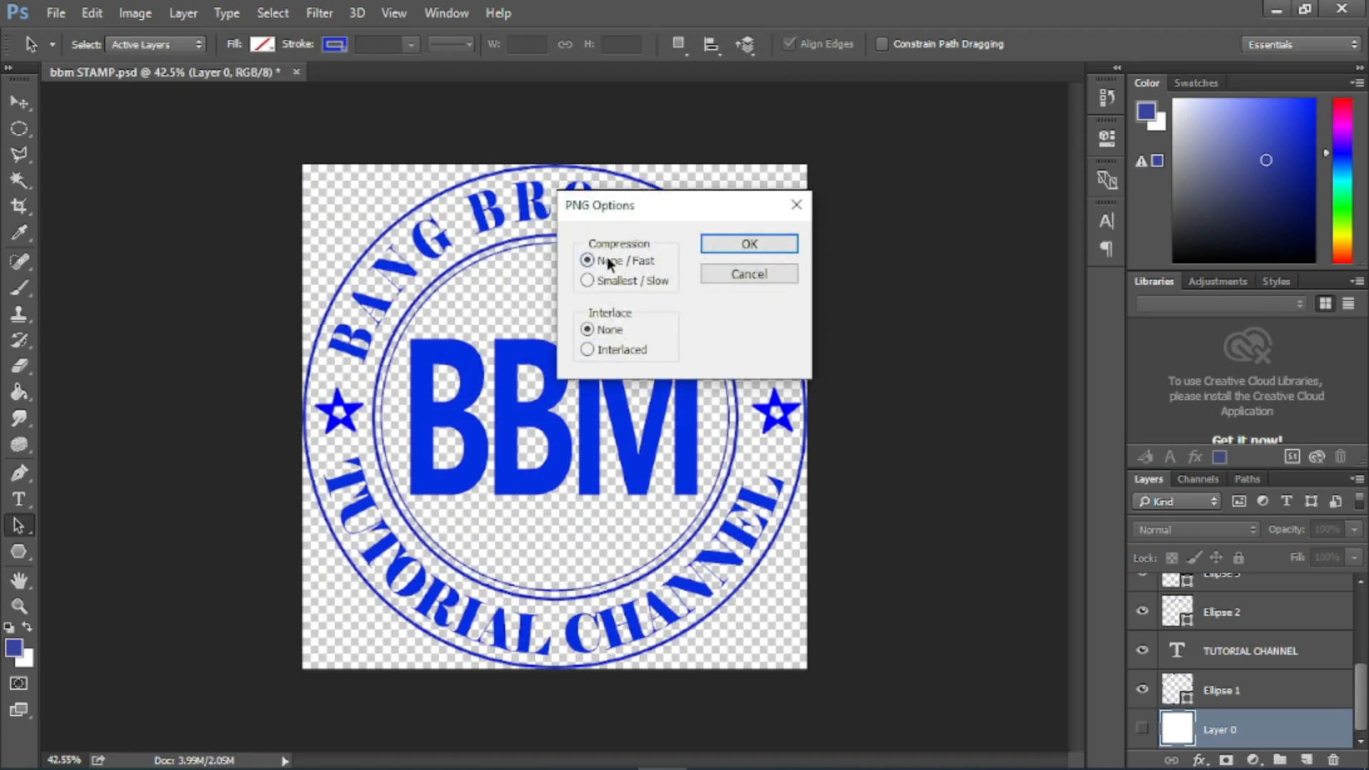
left_click(714, 244)
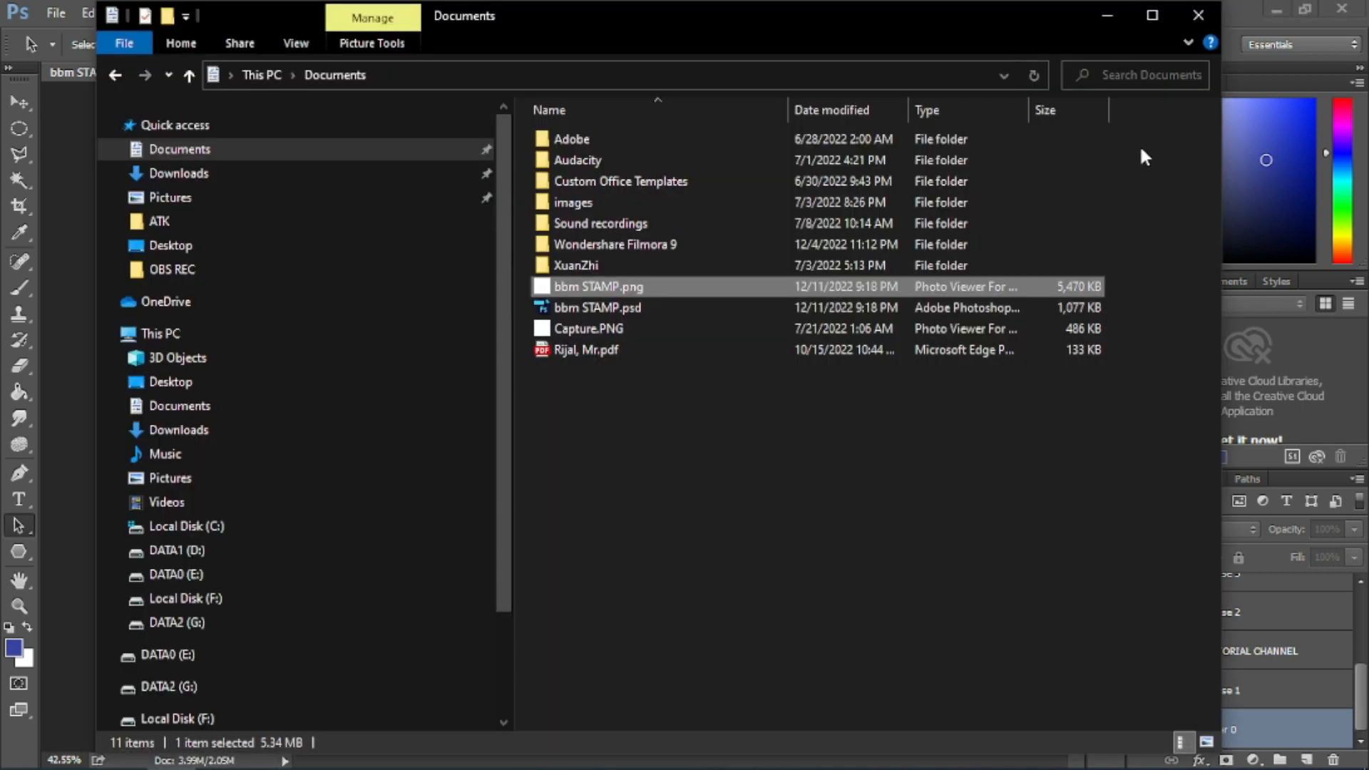
left_click(1112, 12)
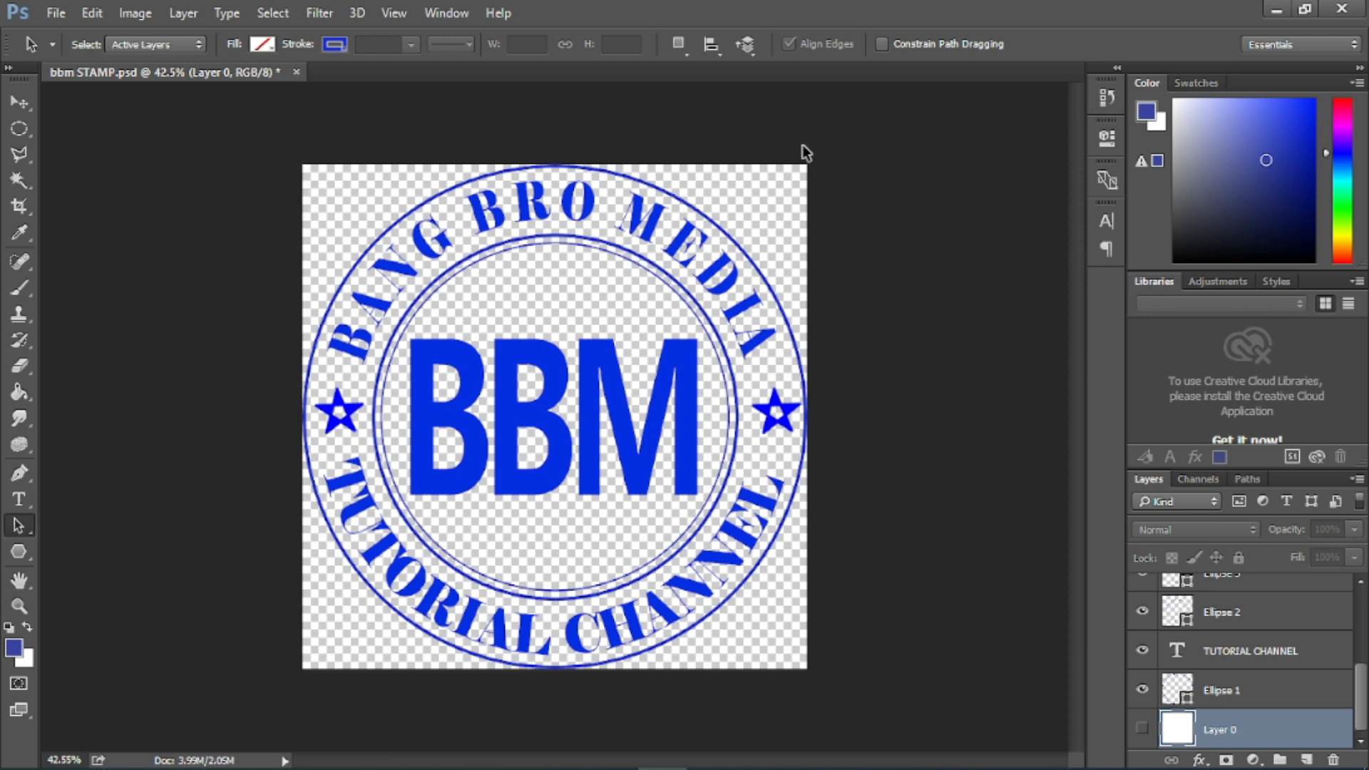
mouse_move(688, 767)
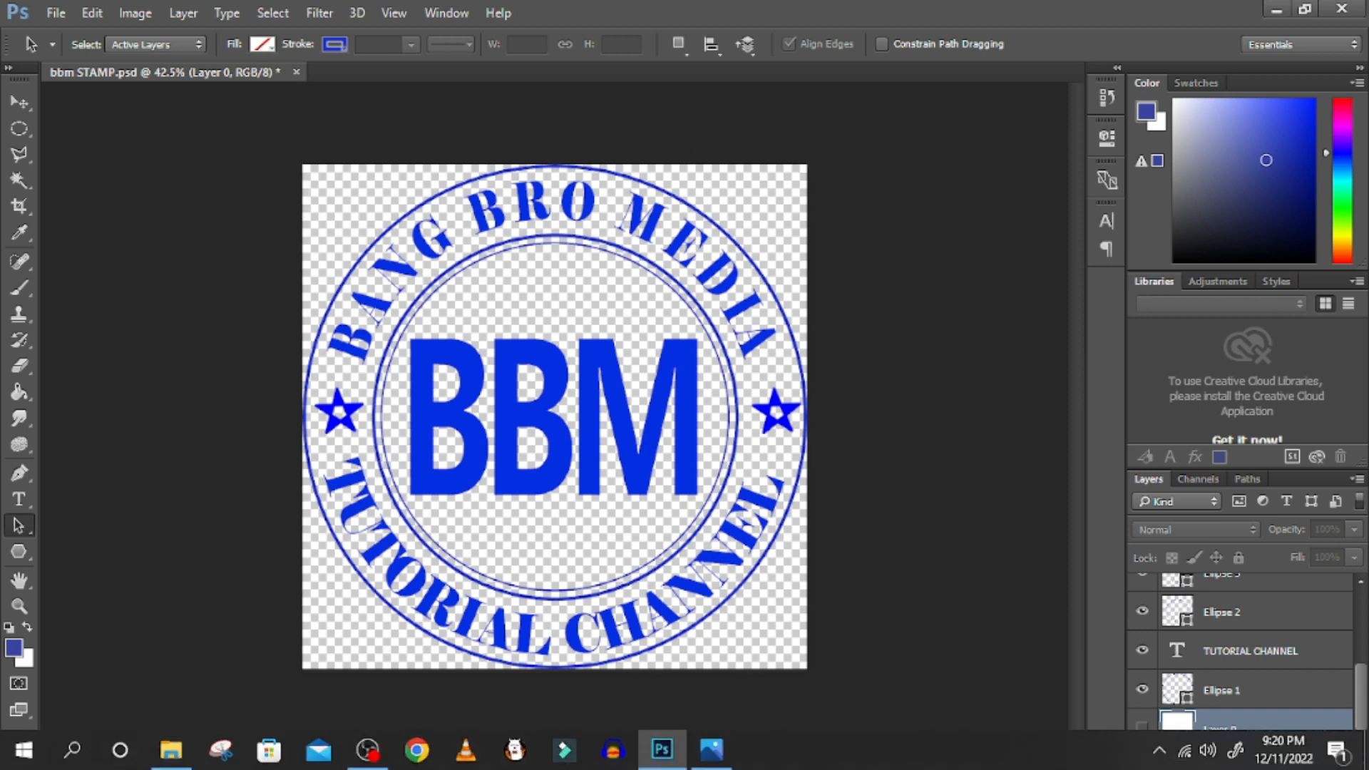